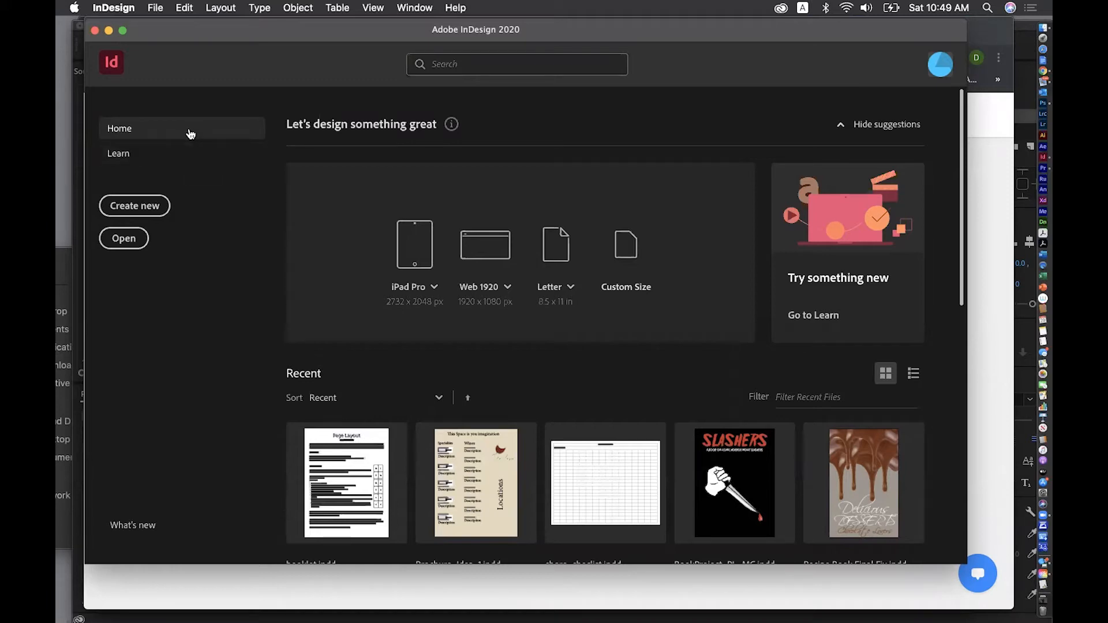
View the web tutorials on the Learn page and return to the Home page
click(121, 159)
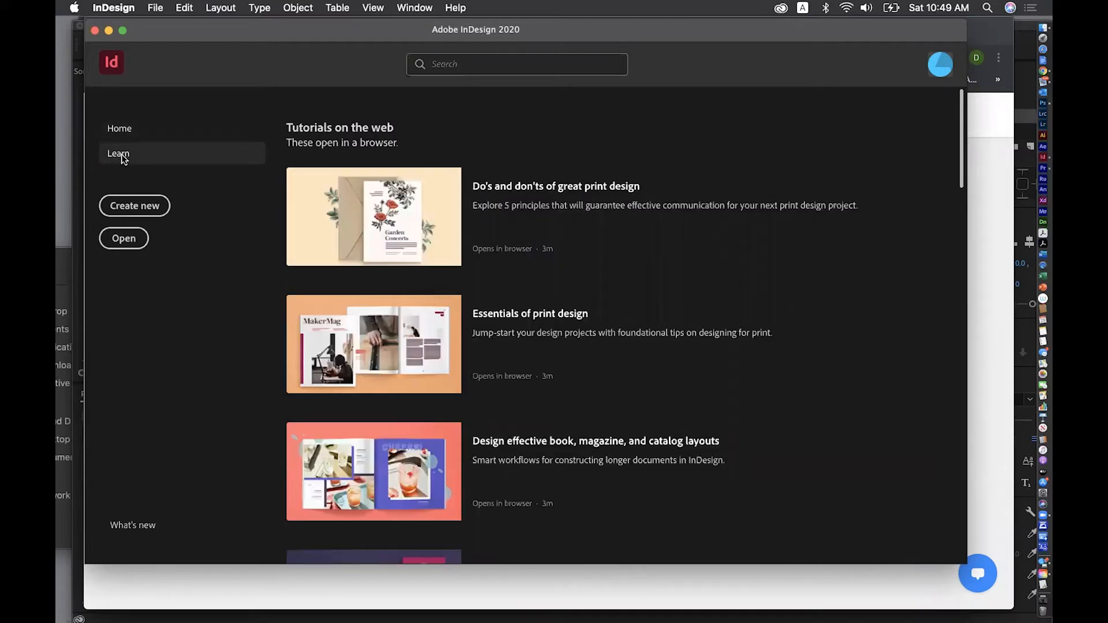
click(174, 129)
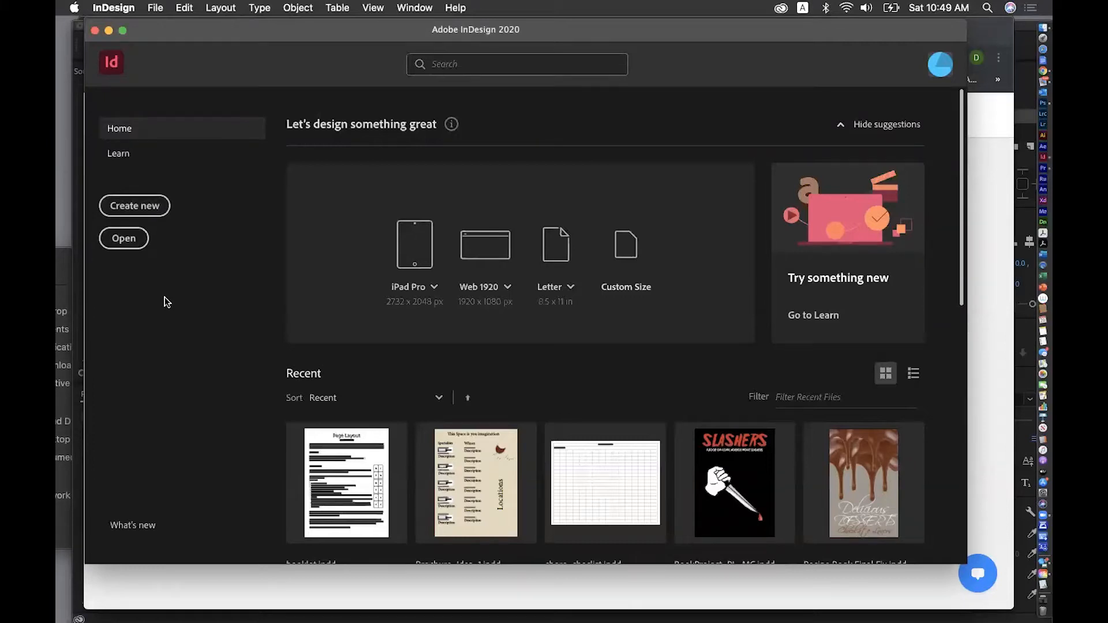
Open 02_Start.indd from the teach/courses/page_layout/cib_lessons/Lesson02 folder in the home directory
click(161, 7)
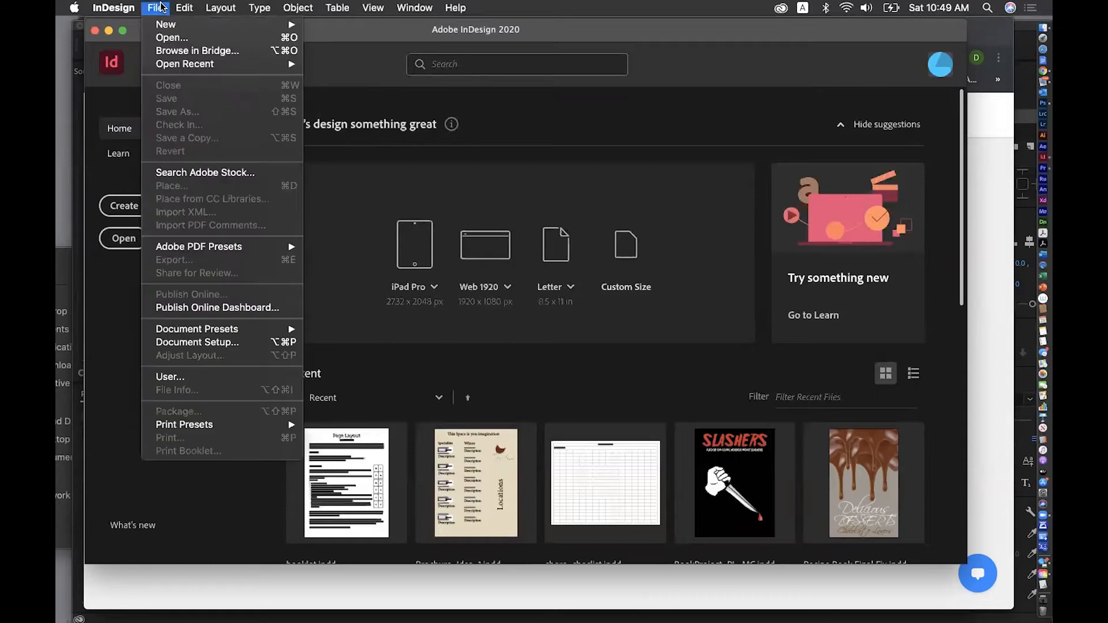
click(162, 38)
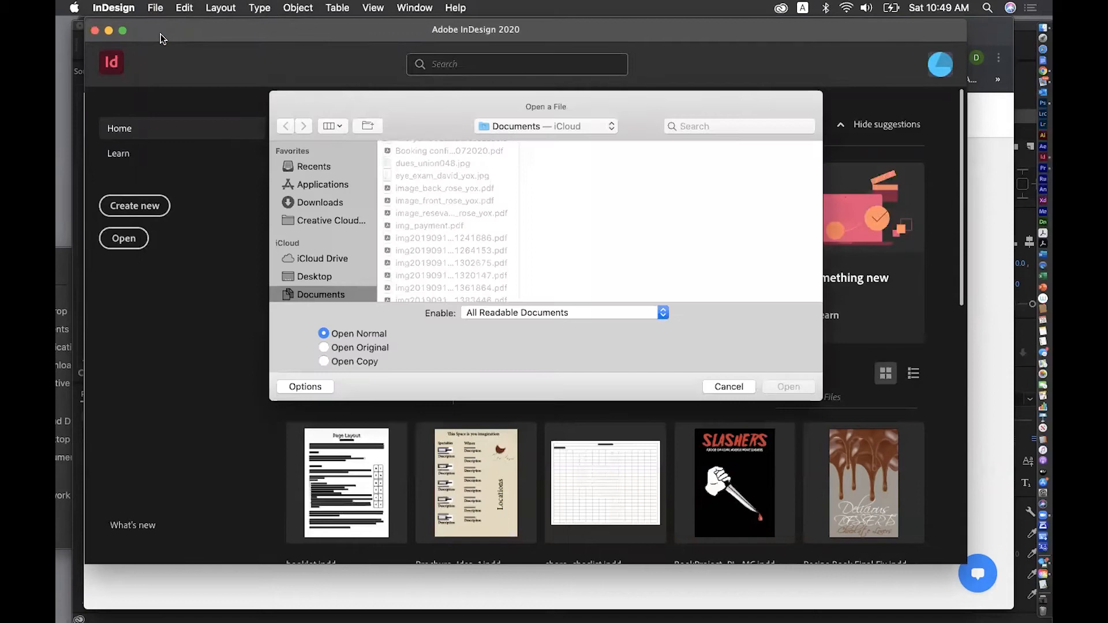
click(577, 128)
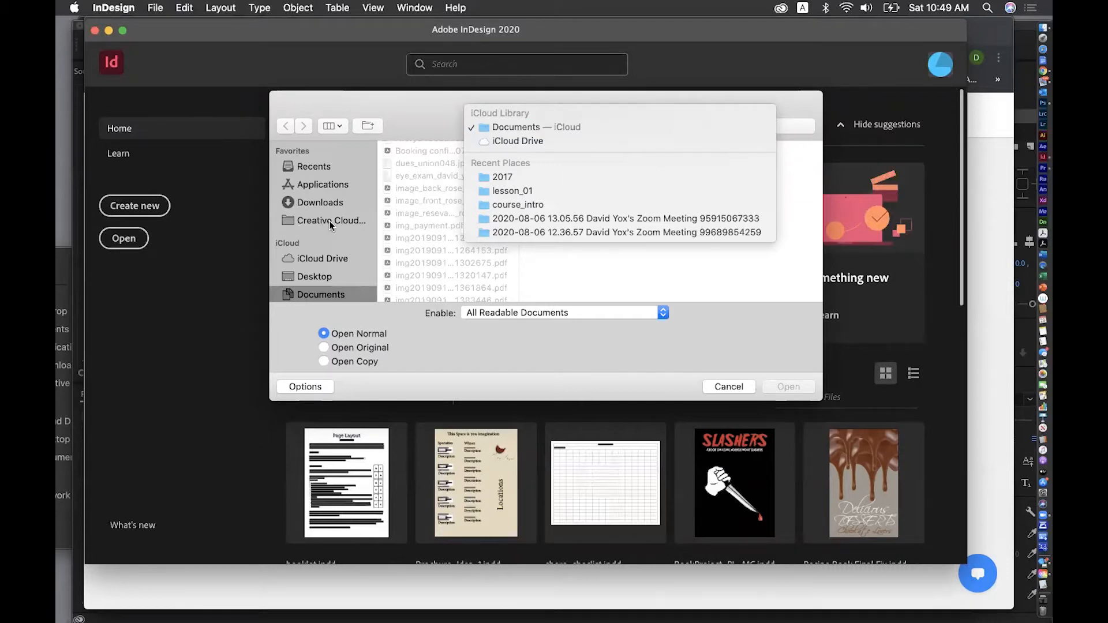
click(361, 175)
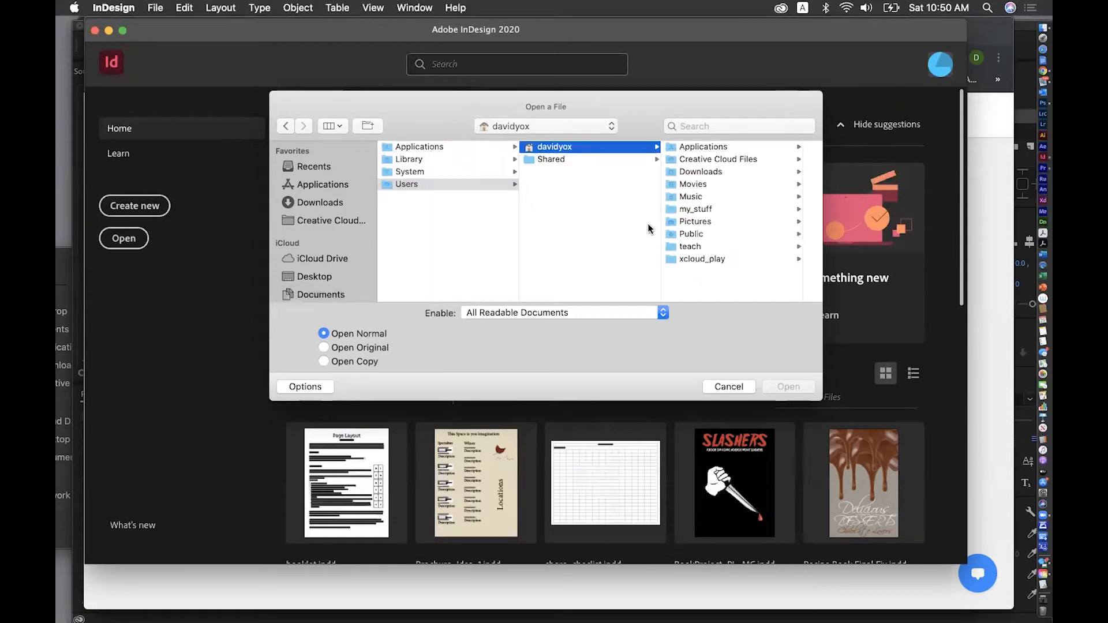
click(695, 247)
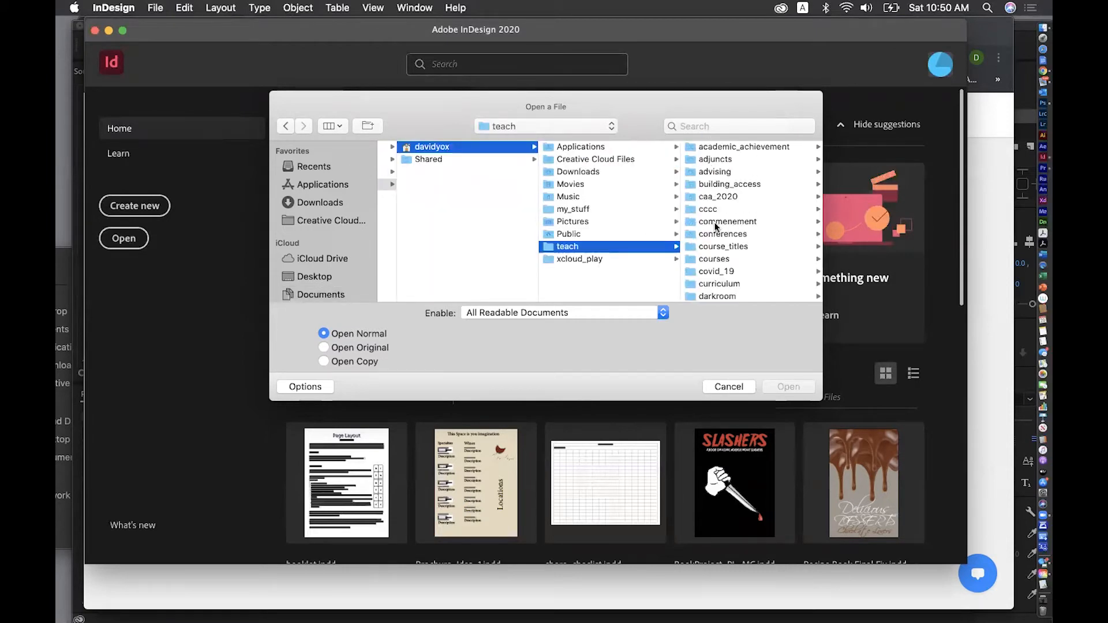
click(712, 258)
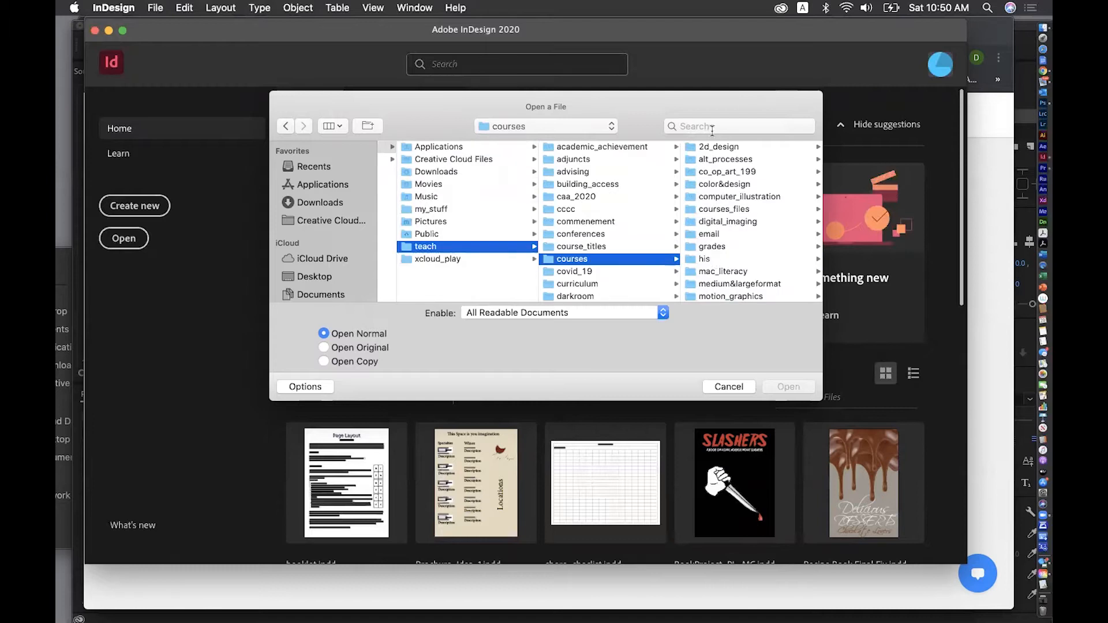
scroll(721, 257, down, 5)
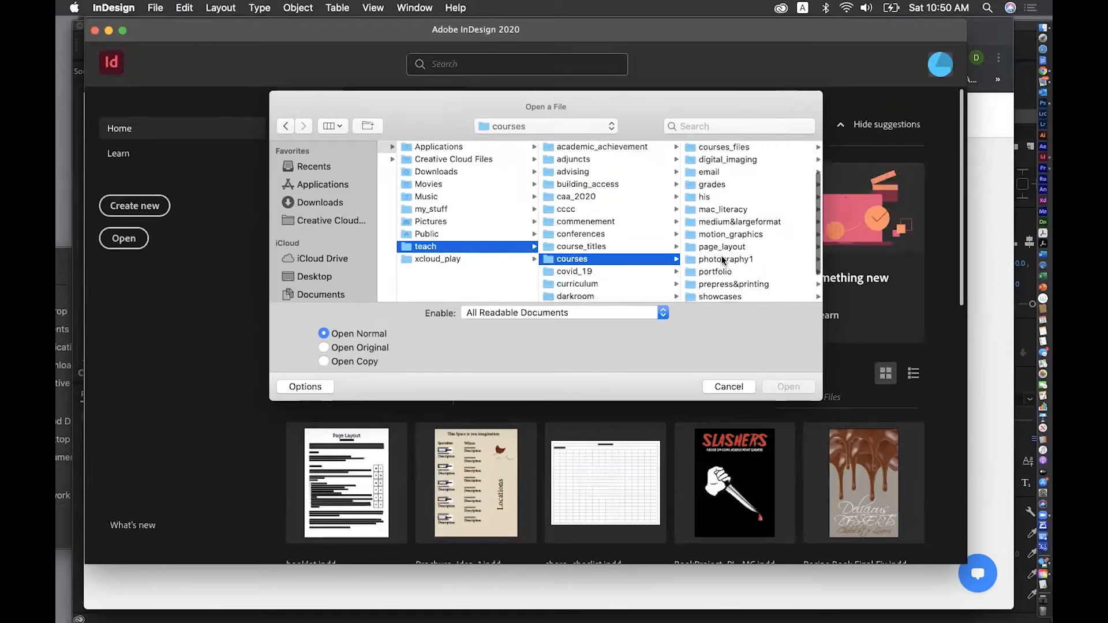
click(720, 248)
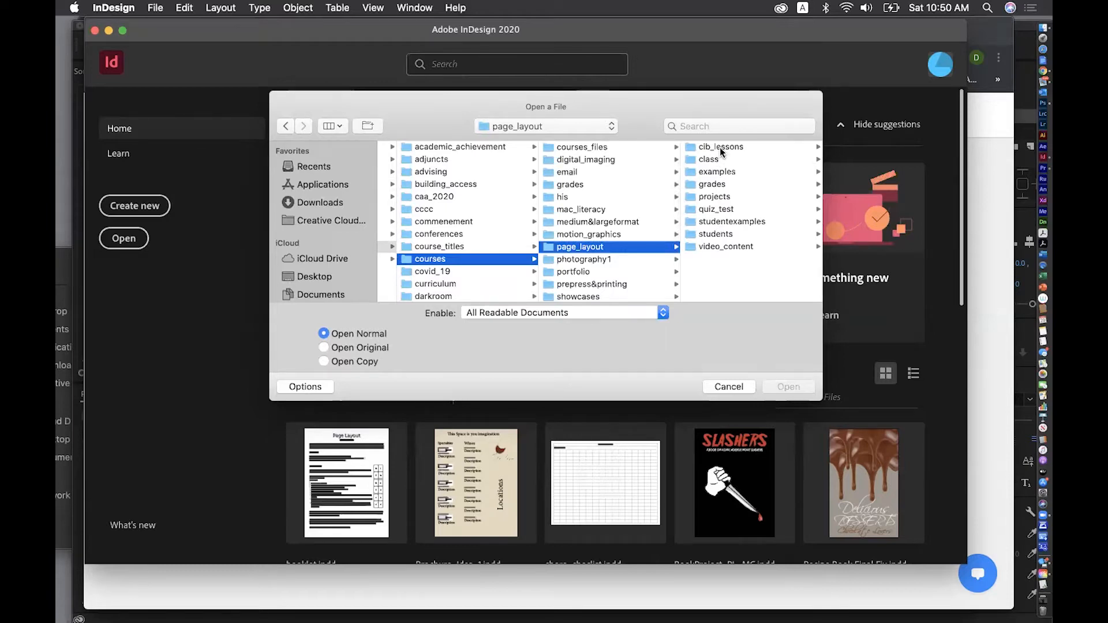
click(719, 148)
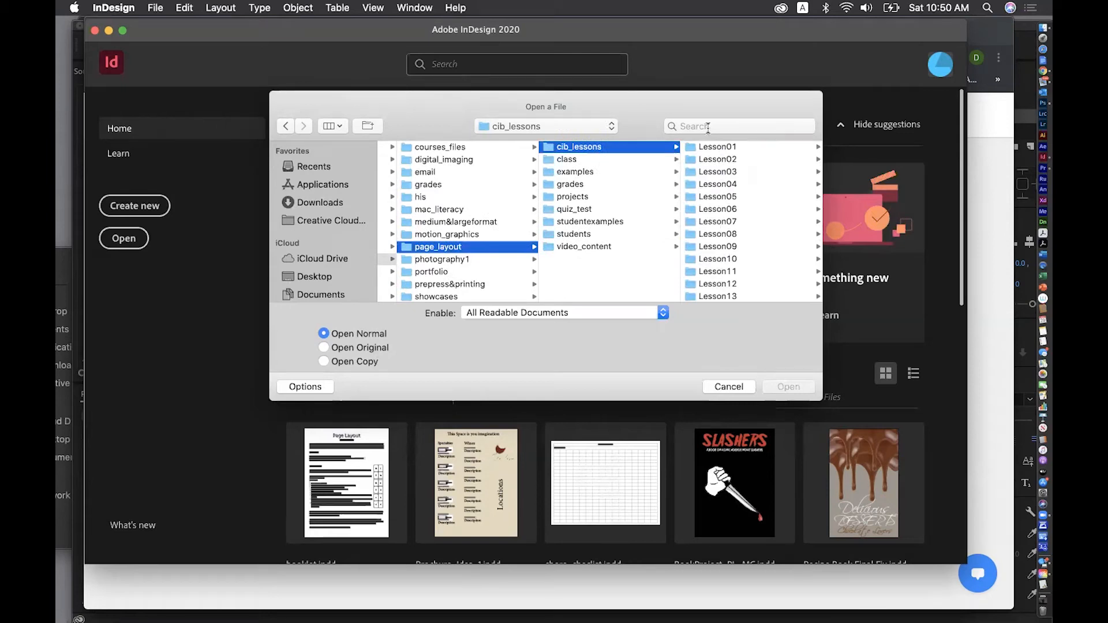
click(716, 158)
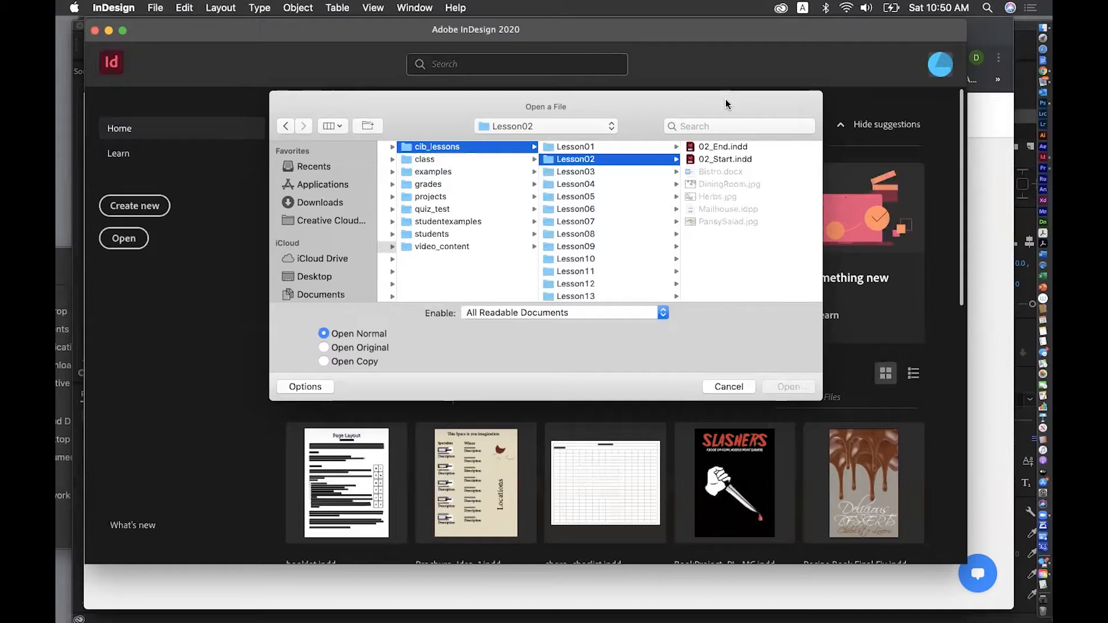
click(710, 156)
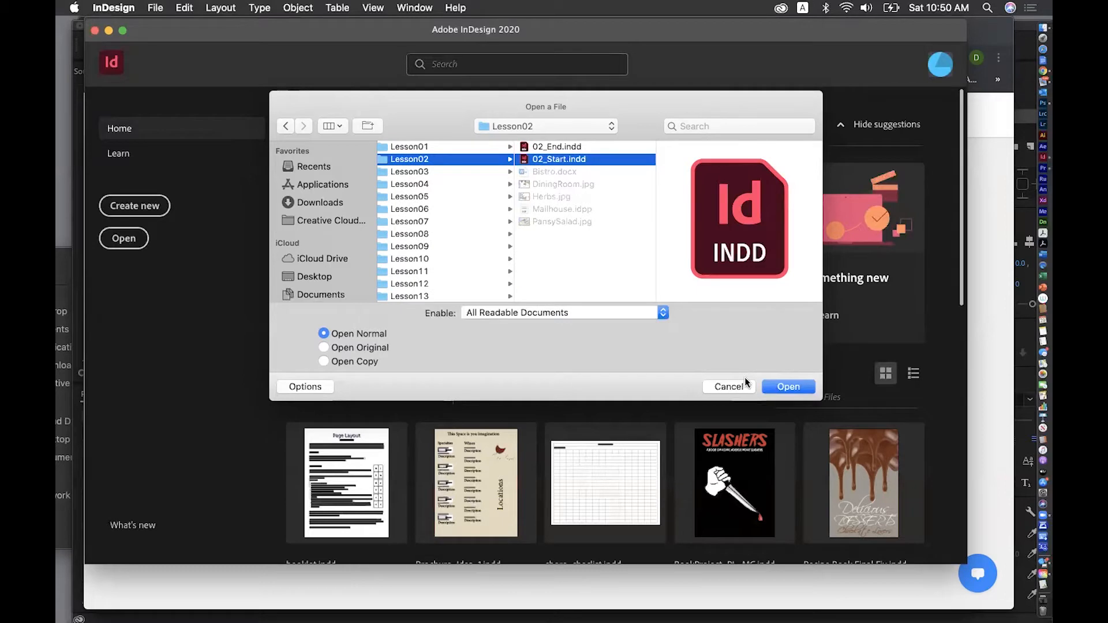
click(792, 385)
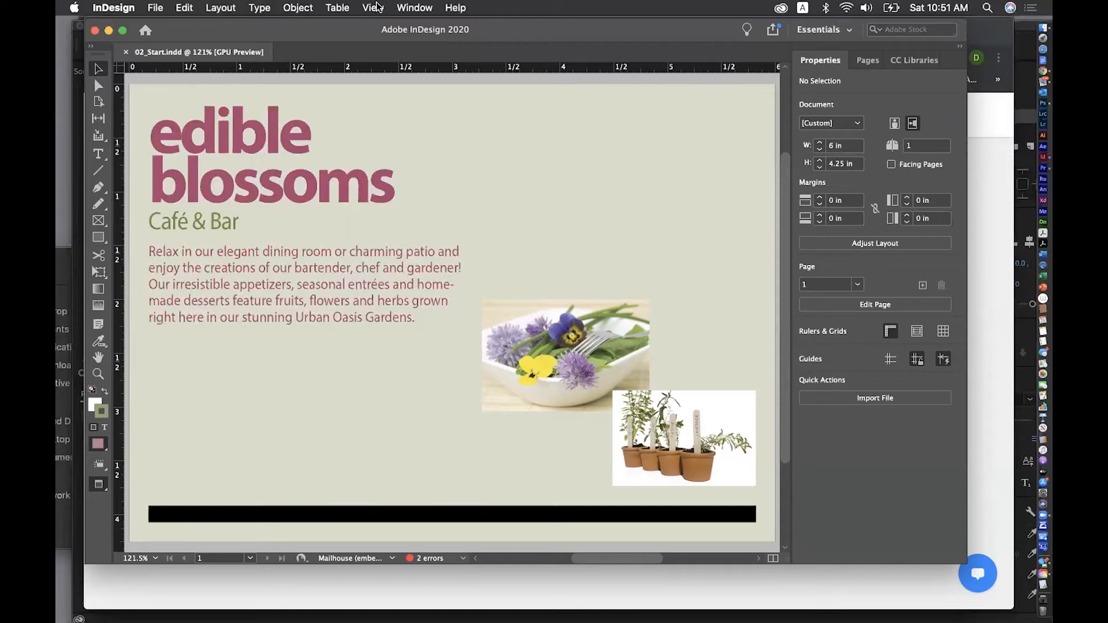
Reset the Essentials workspace to its default panel arrangement
click(402, 6)
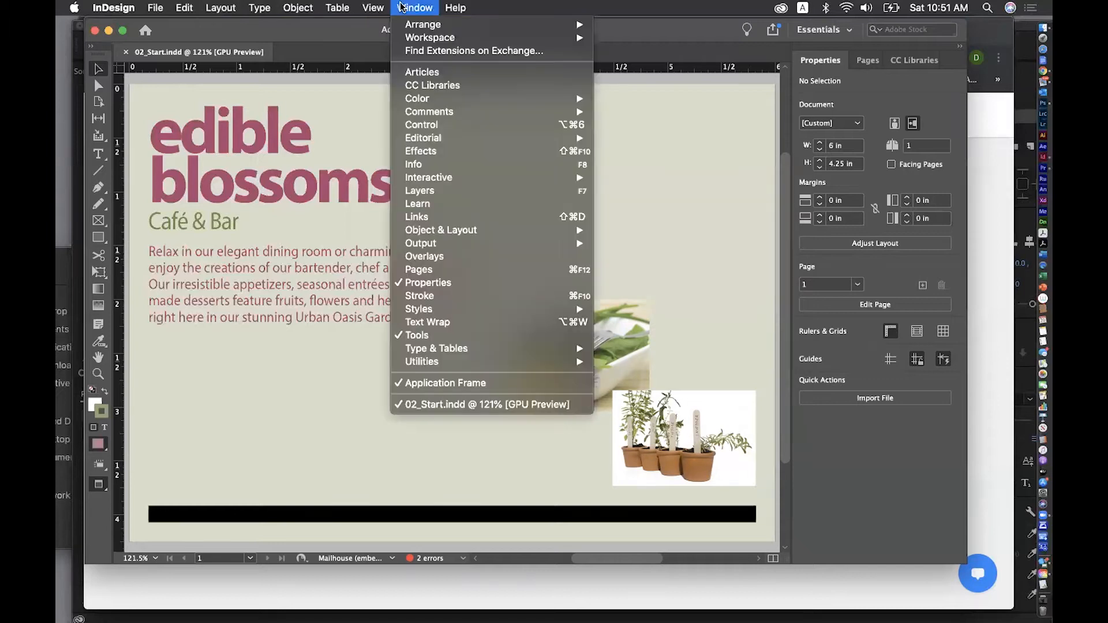
mouse_move(421, 41)
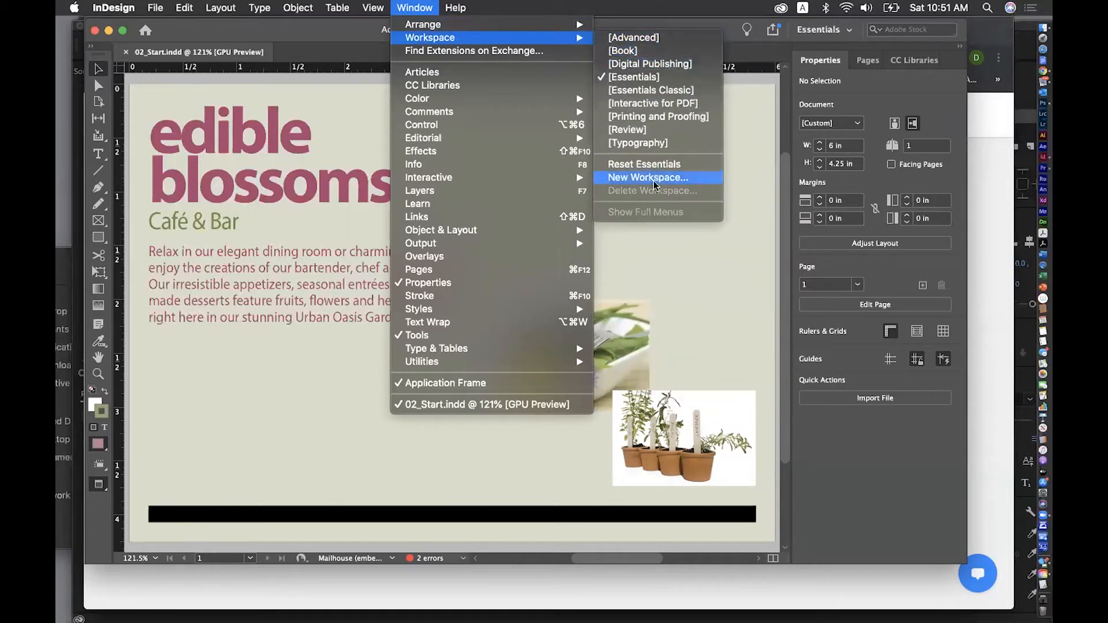
click(656, 165)
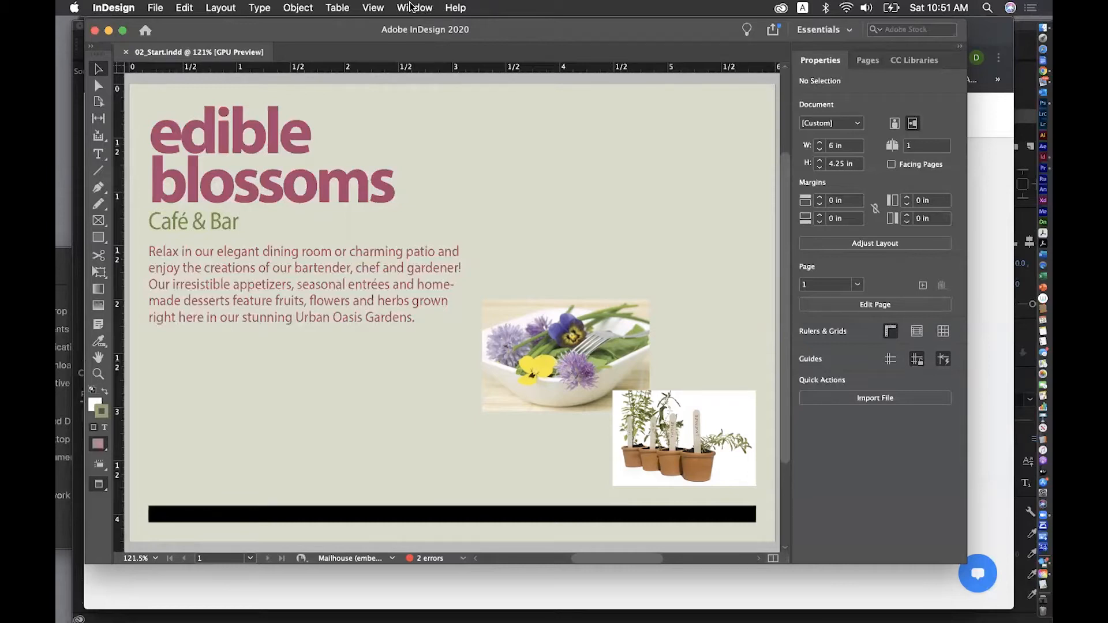
Save the current panel locations and menu customization as a new workspace named print_space, and check it in the workspace list
click(411, 7)
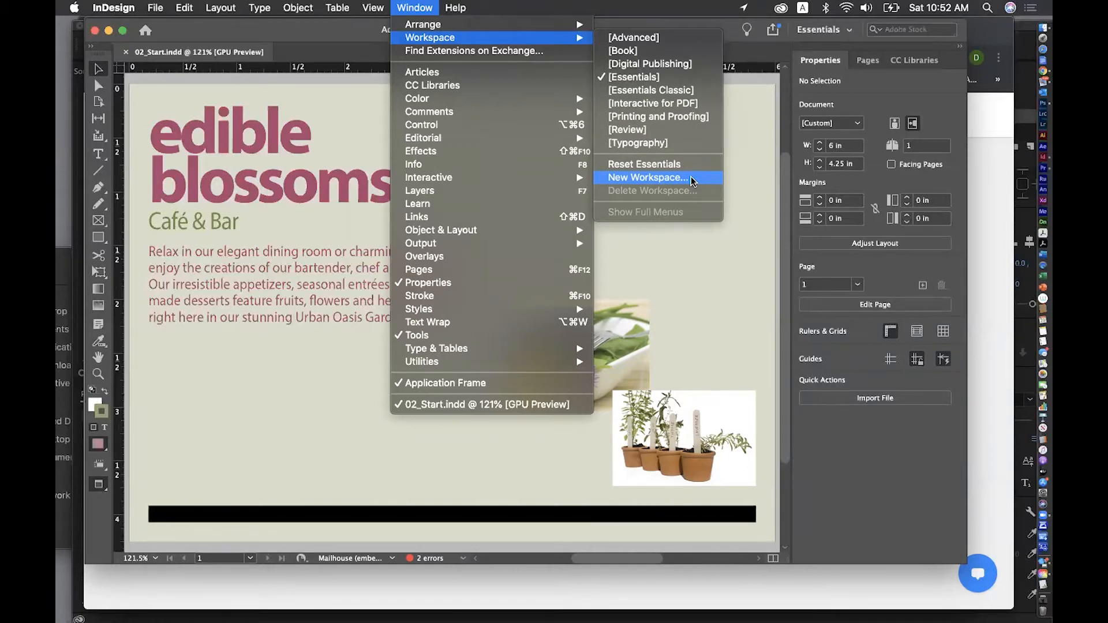
click(692, 181)
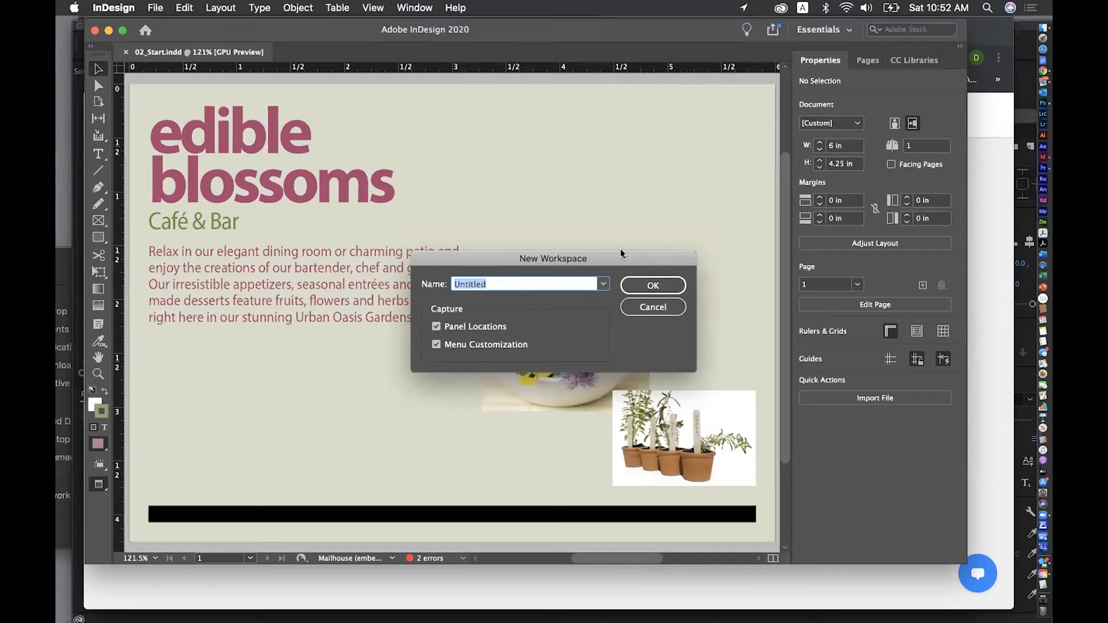
text(print_space)
click(663, 285)
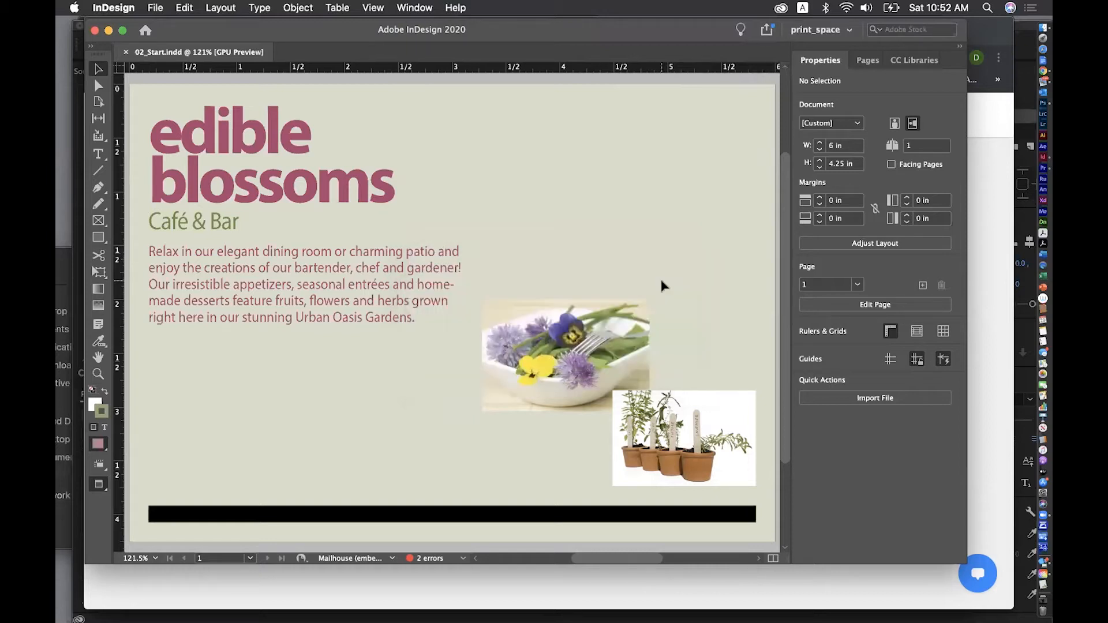
click(430, 7)
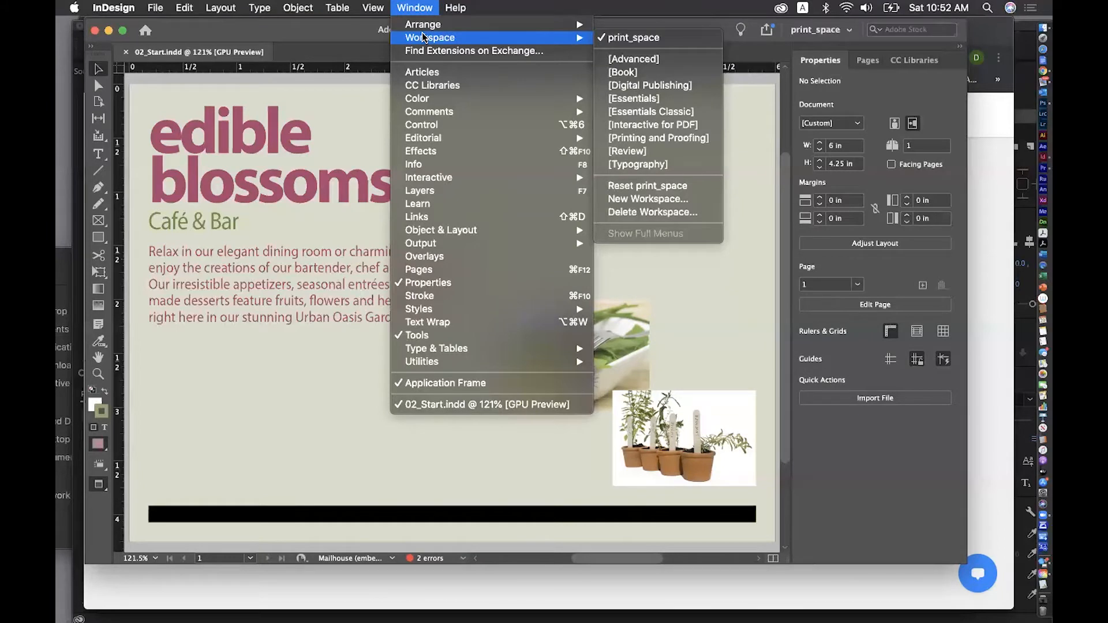
click(360, 115)
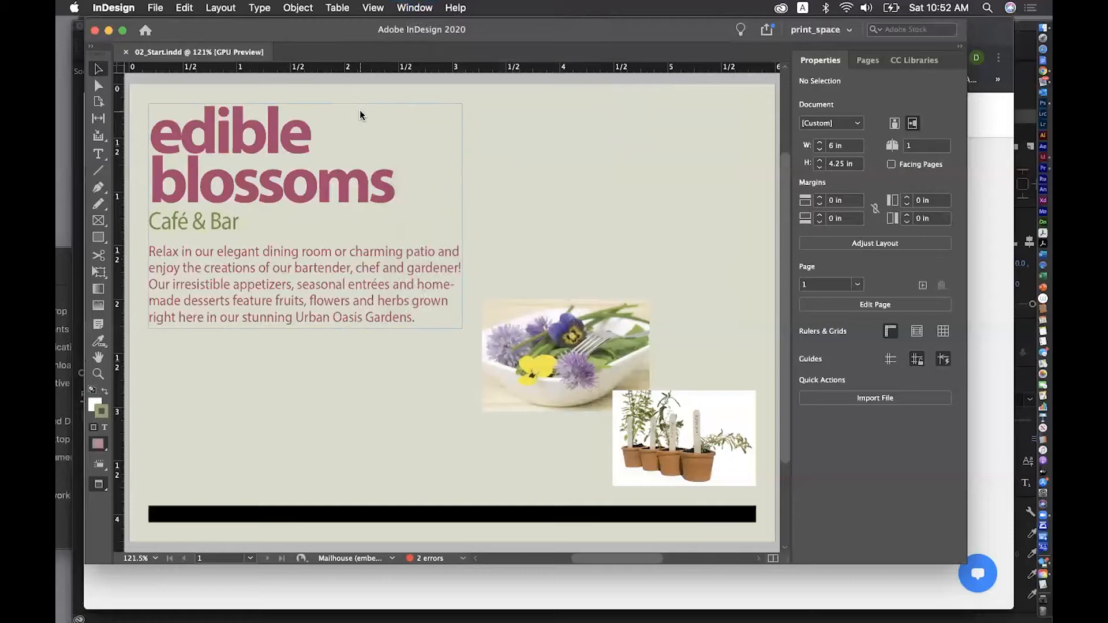
Start saving the document under a new name, entering 02_postcard_dy as the file name
click(155, 7)
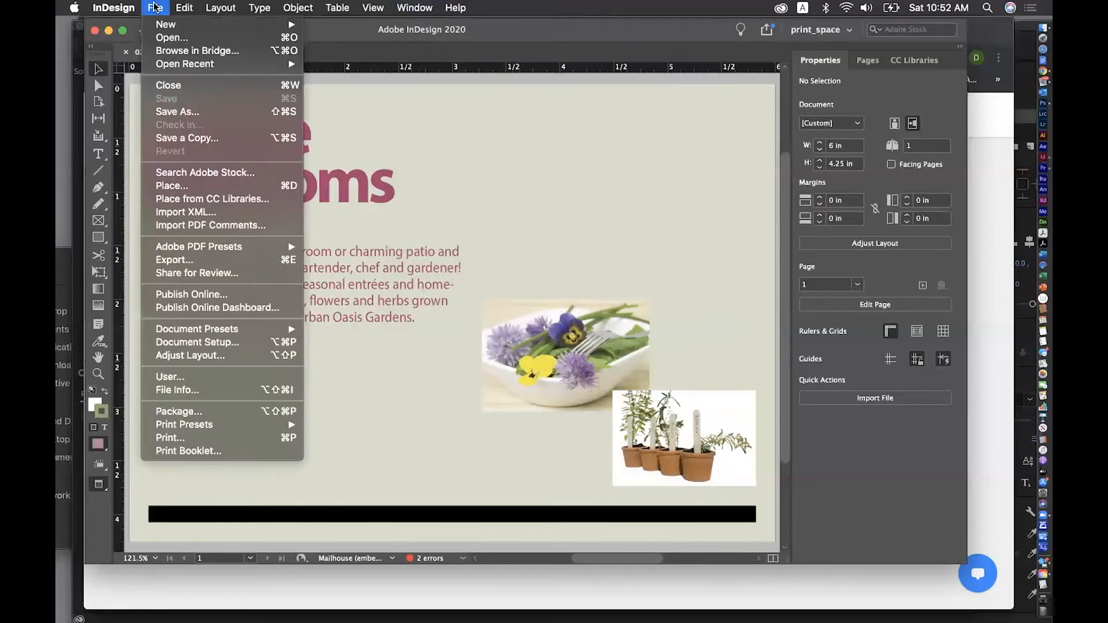
click(168, 117)
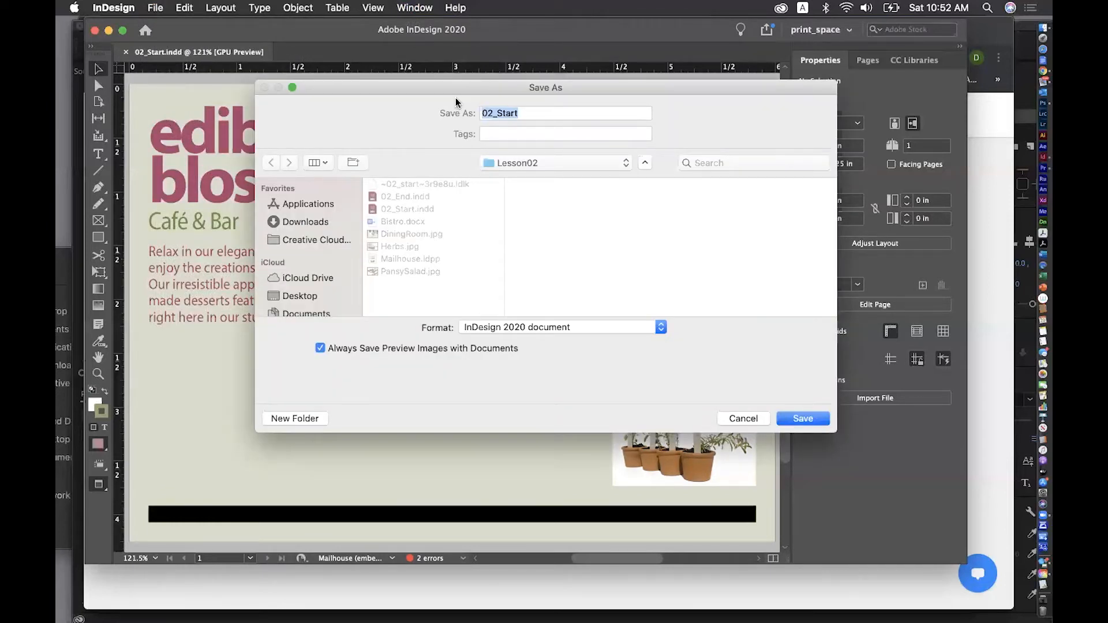
drag(529, 113, 497, 113)
text(postcard)
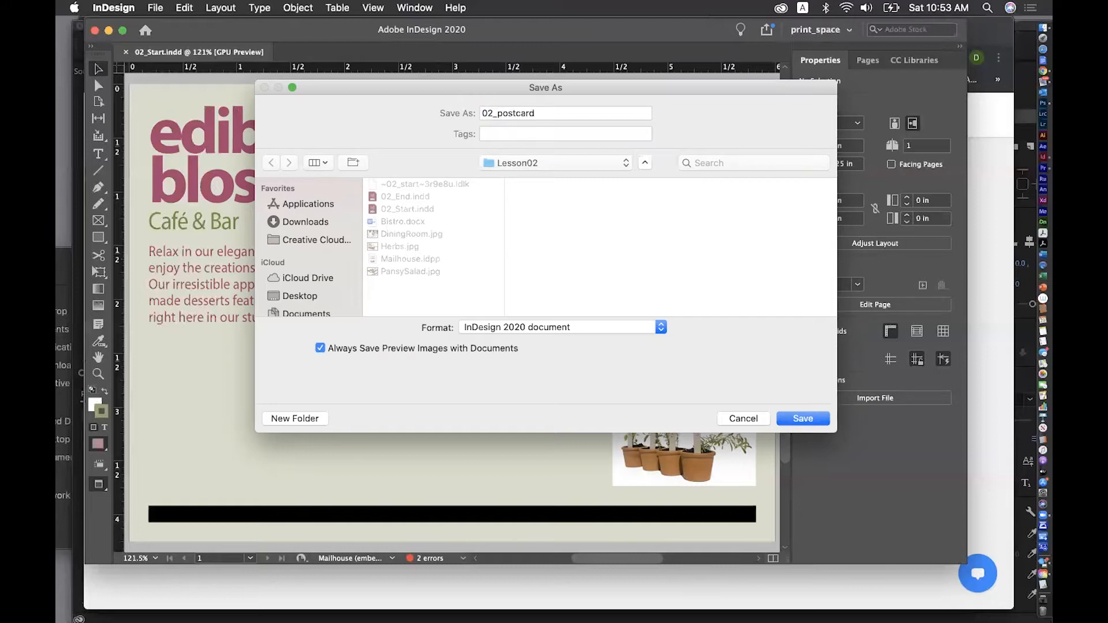
text(_dy)
Switch the save location to the page_layout folder and create a new folder named comp_lessons inside it
click(626, 164)
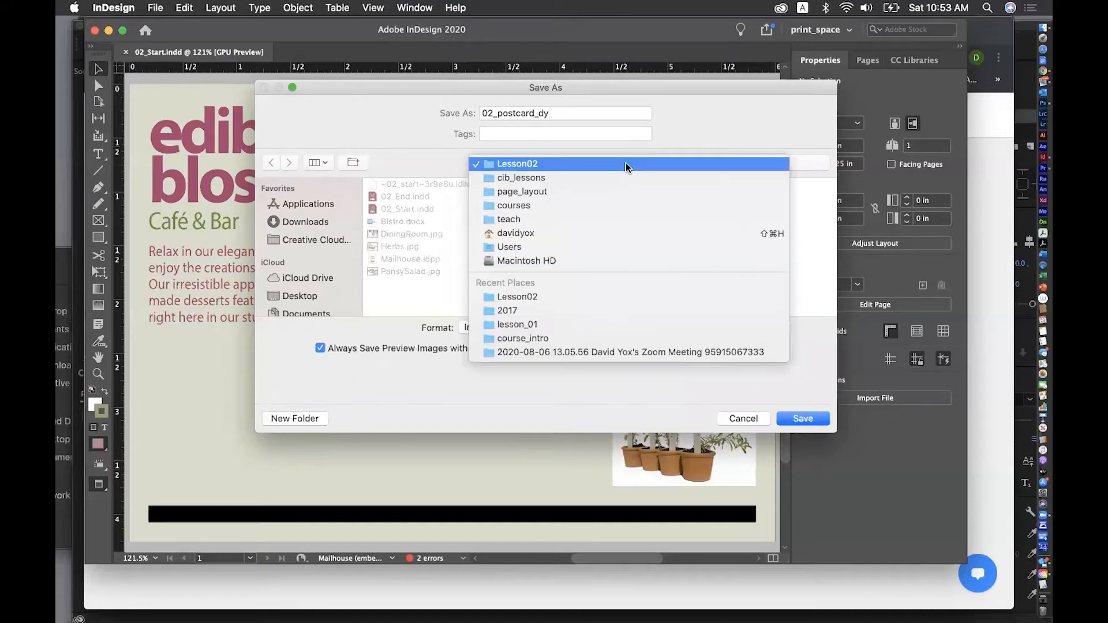
click(615, 192)
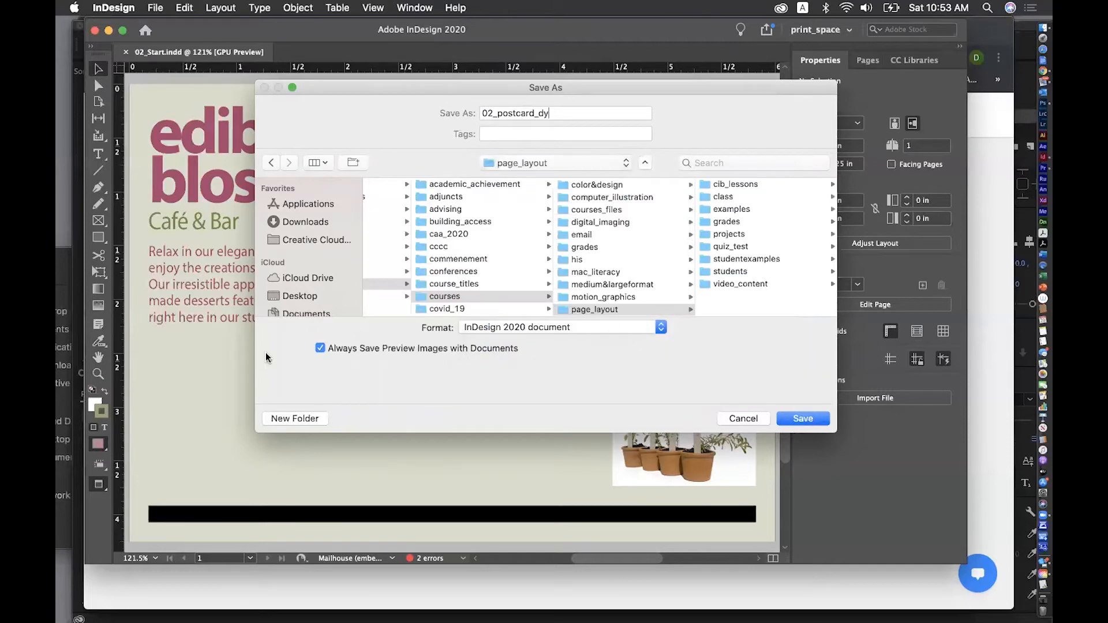
click(278, 417)
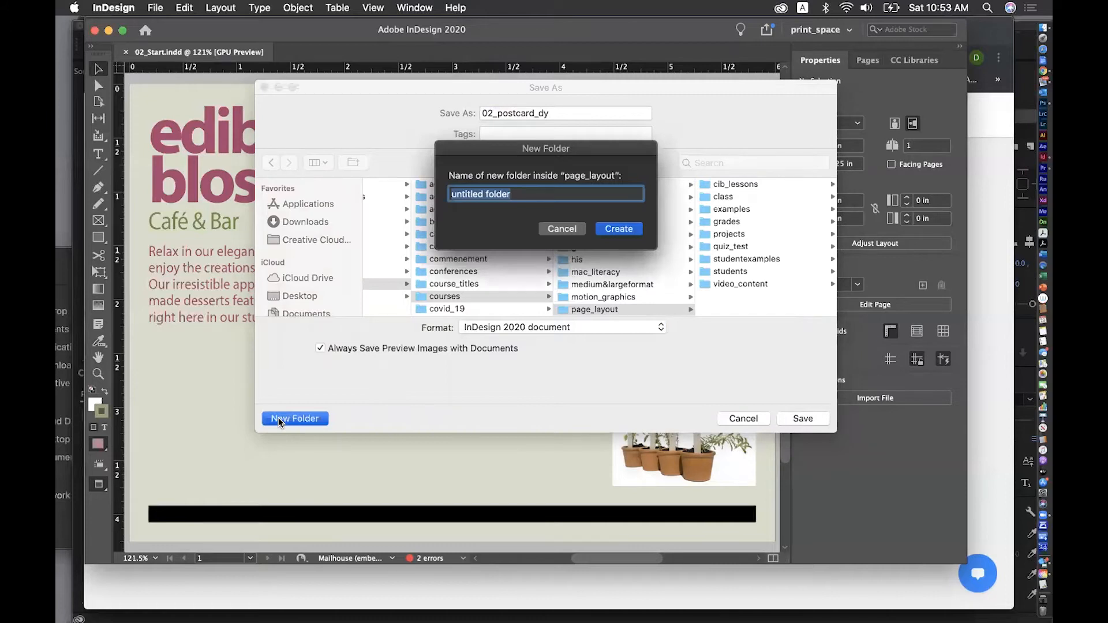
text(comp_lessons)
click(629, 229)
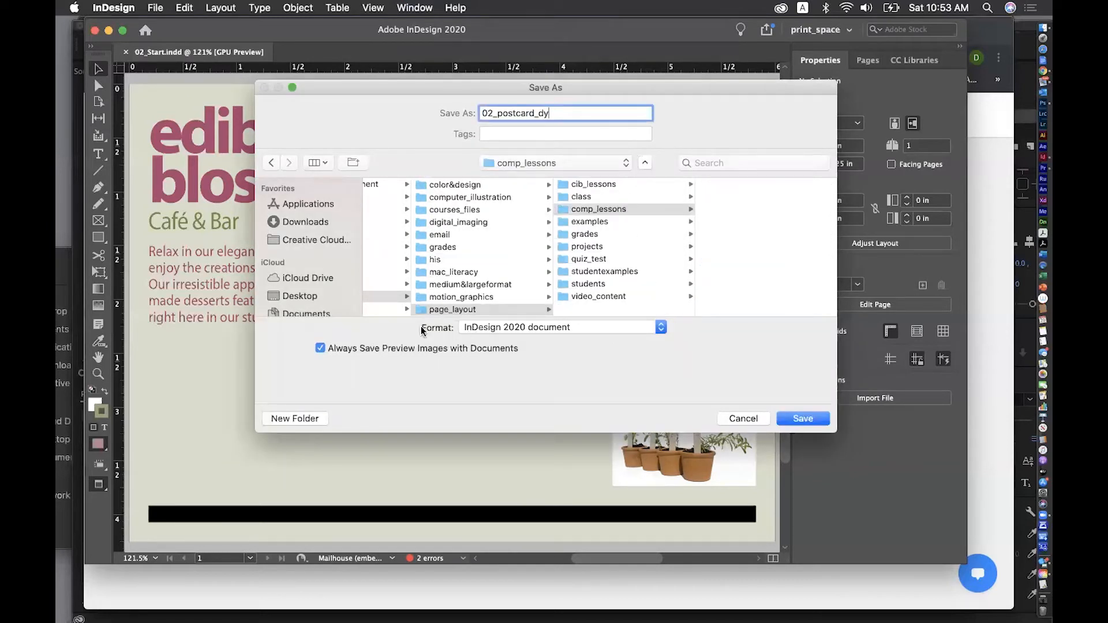
Create a lesson_02 folder inside comp_lessons and save the document there as an InDesign 2020 document
click(294, 418)
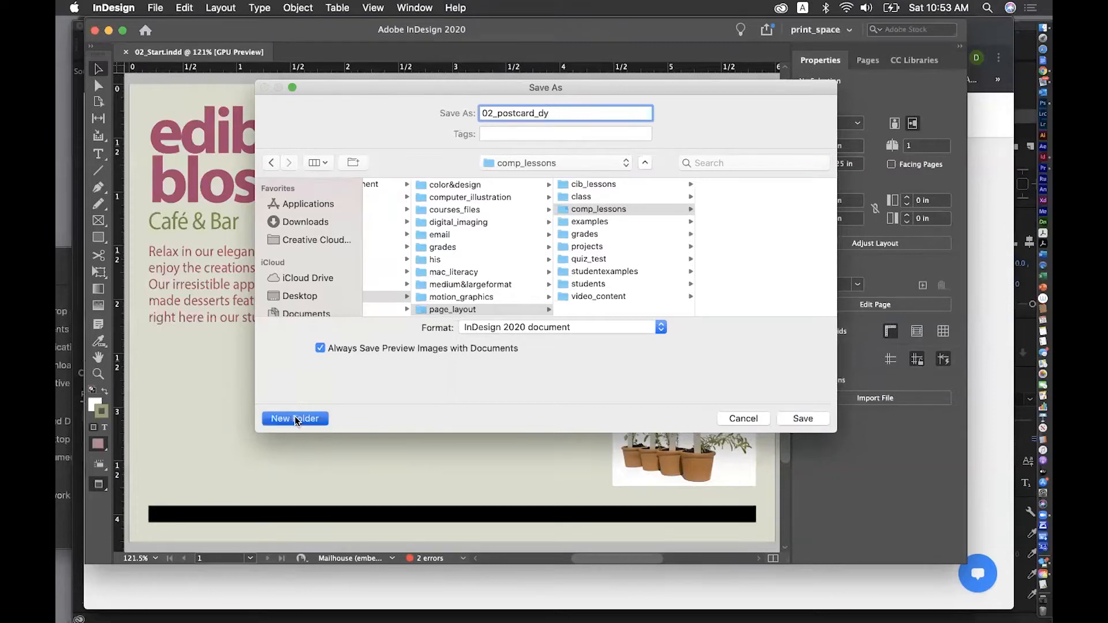
text(lesson)
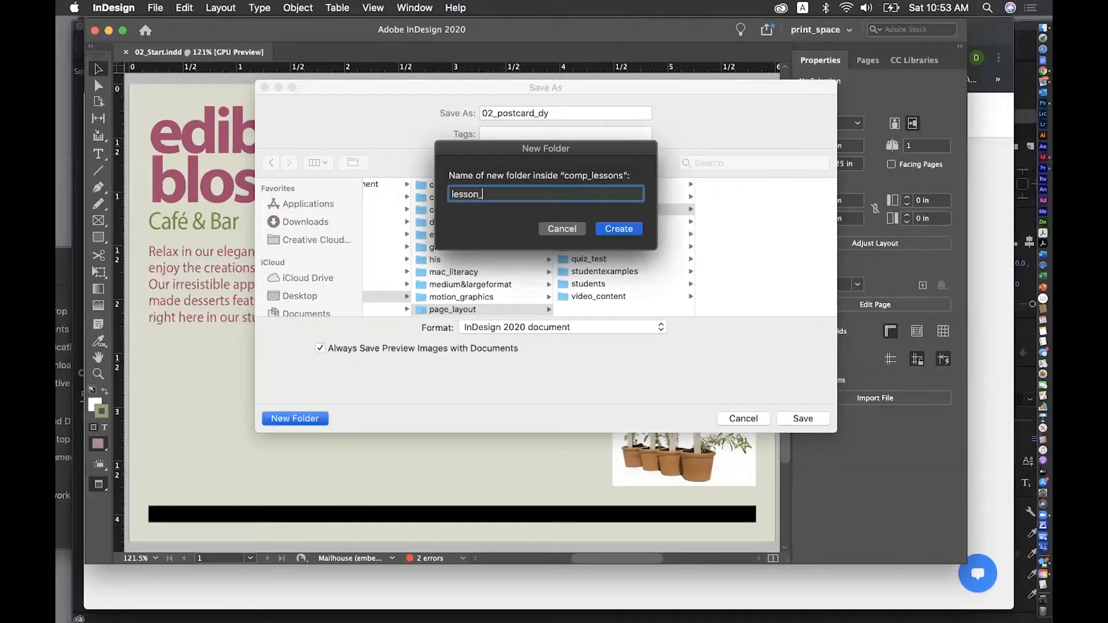
text(_02)
click(609, 230)
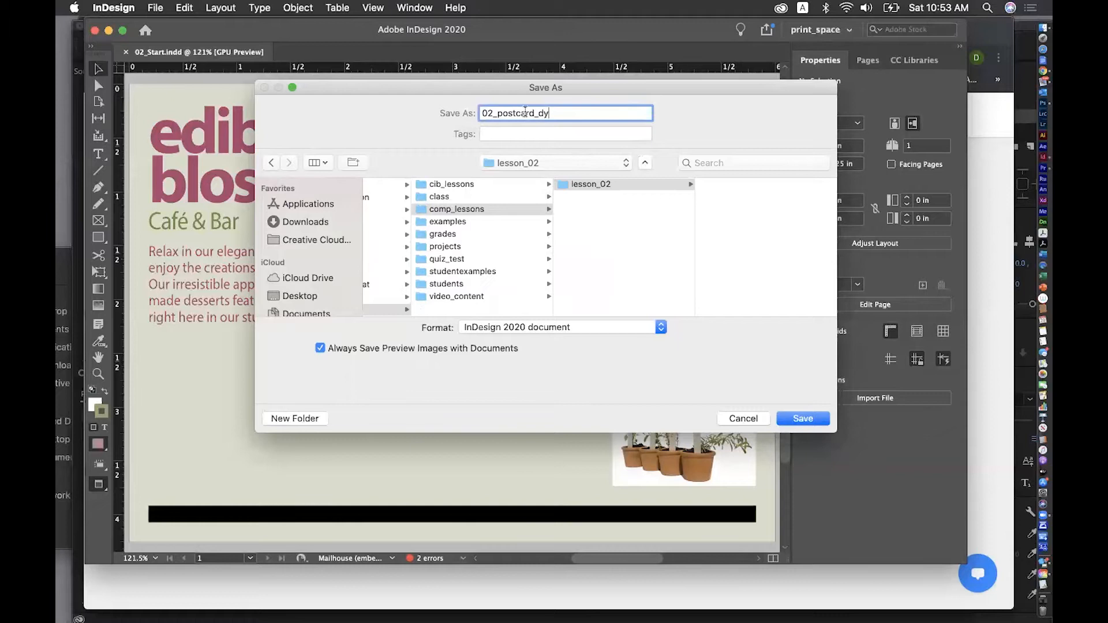
click(810, 417)
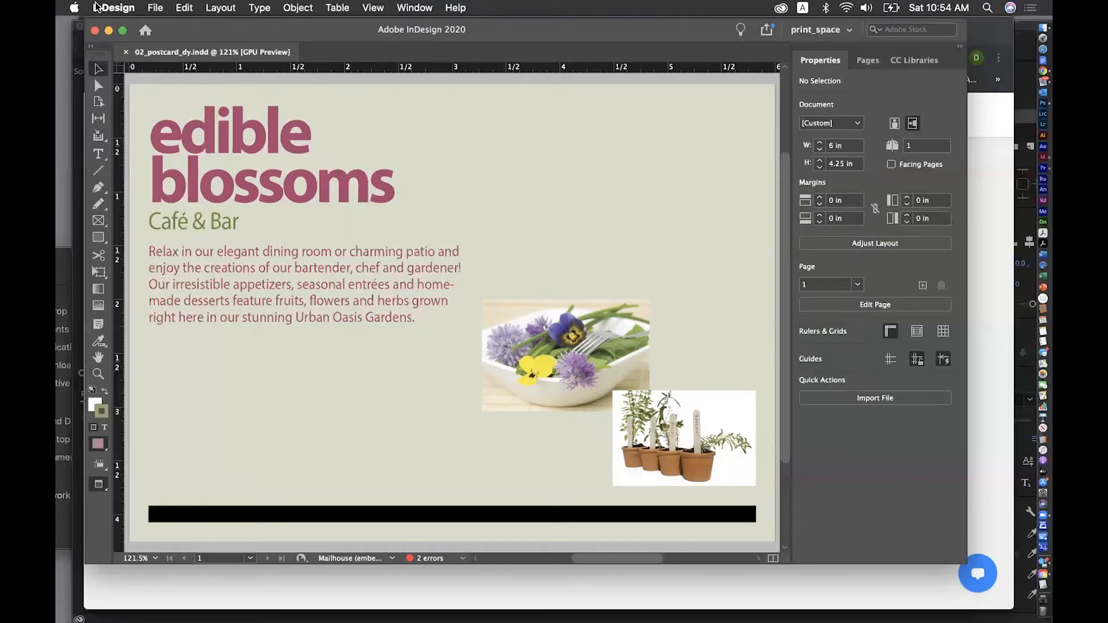
Review the screen mode and display performance options, and bring up the document's page overview
click(374, 6)
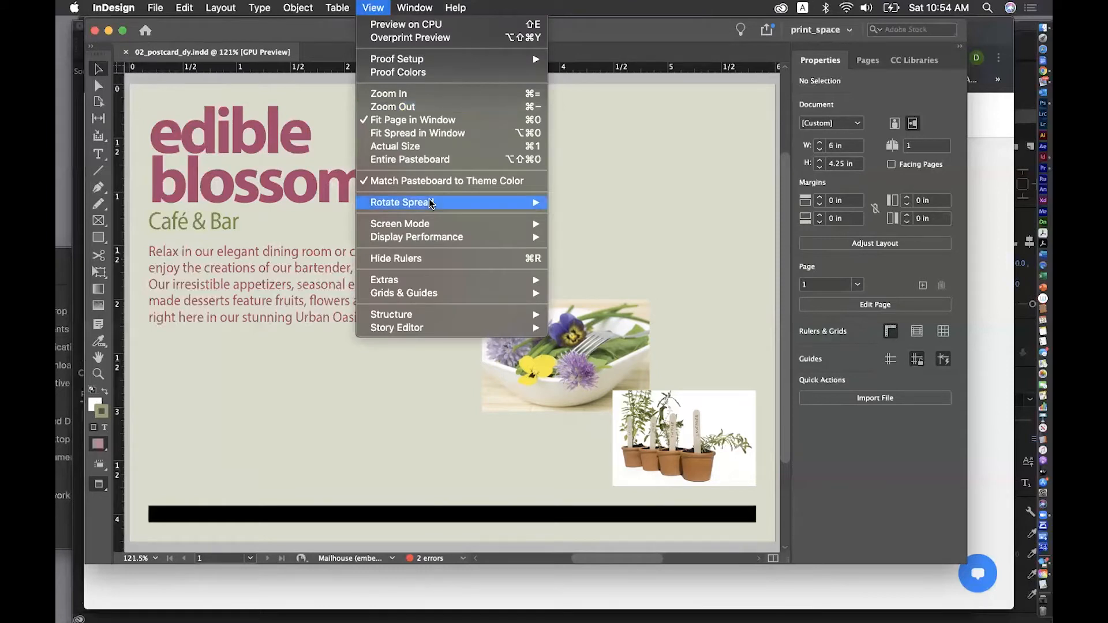
mouse_move(425, 237)
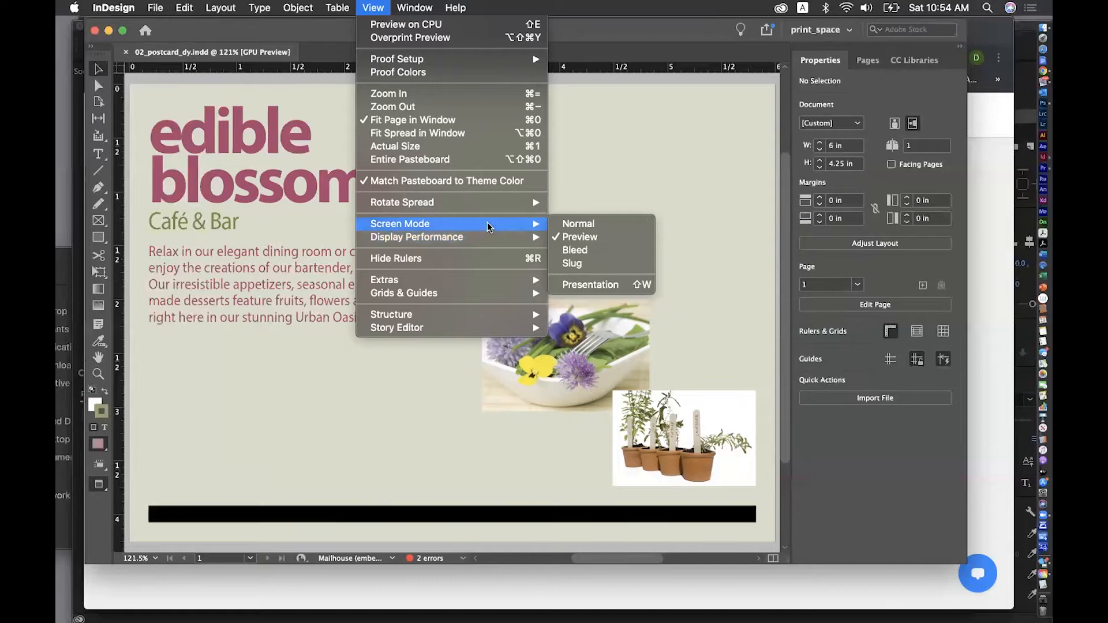
click(604, 206)
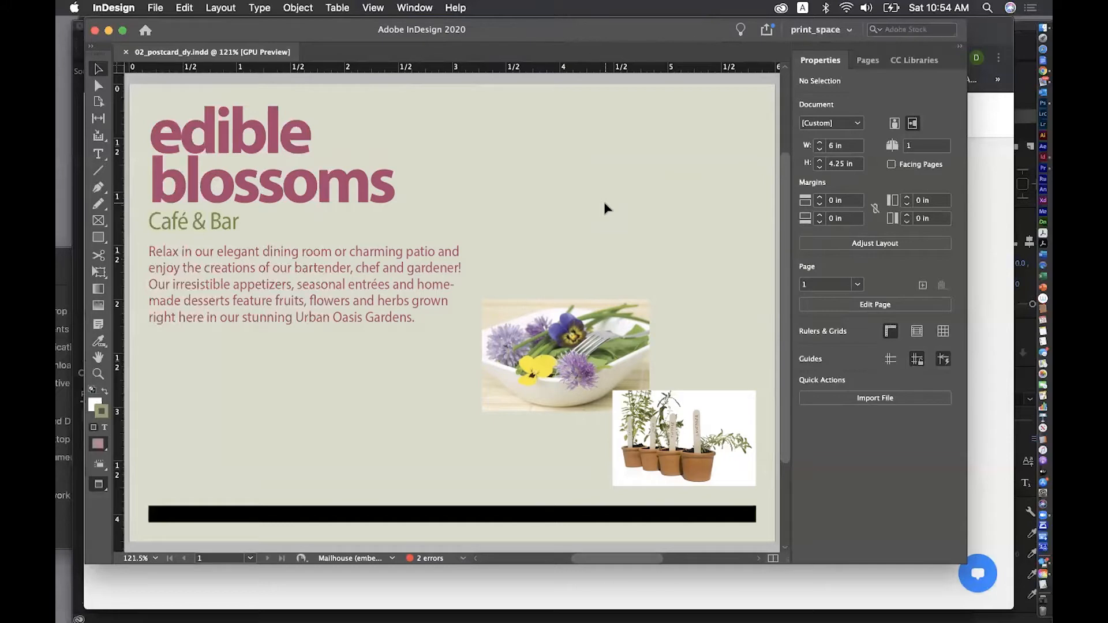
click(867, 60)
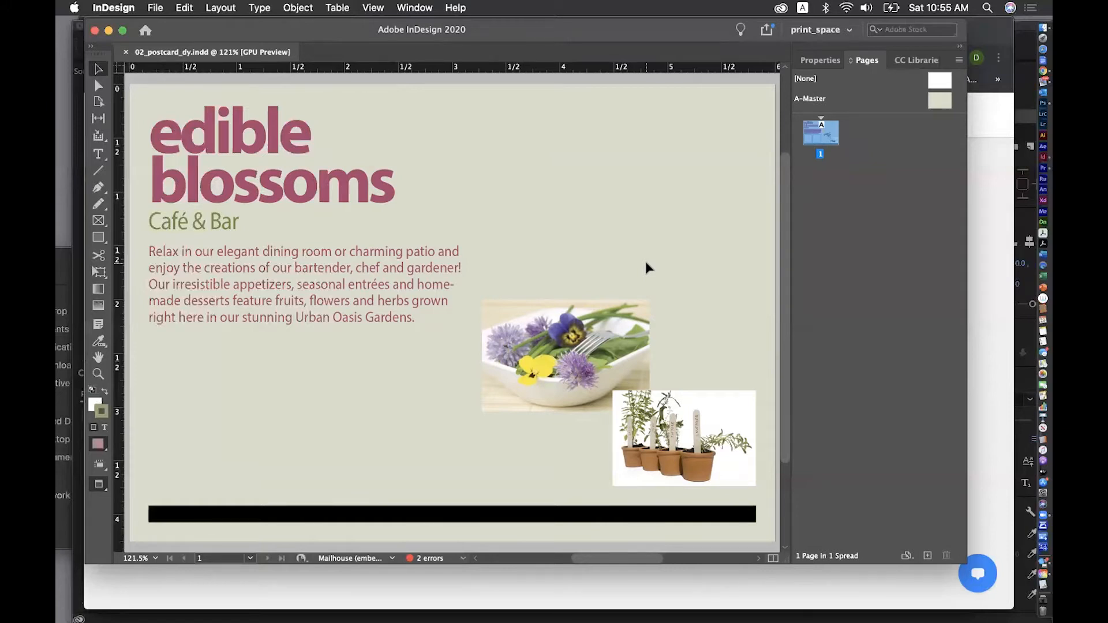
click(369, 7)
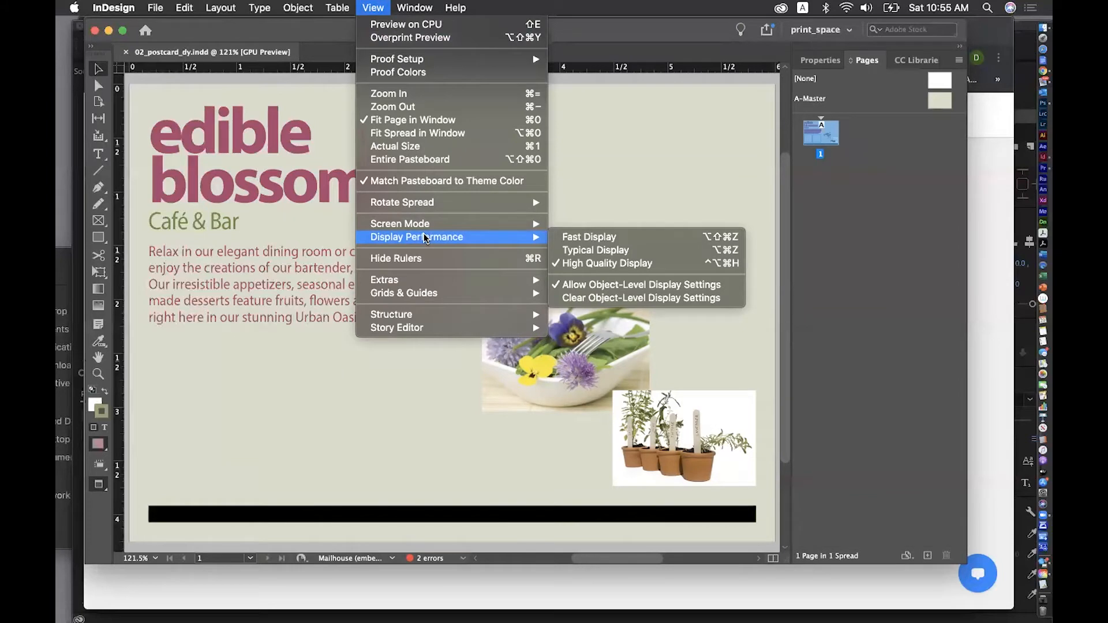
click(620, 196)
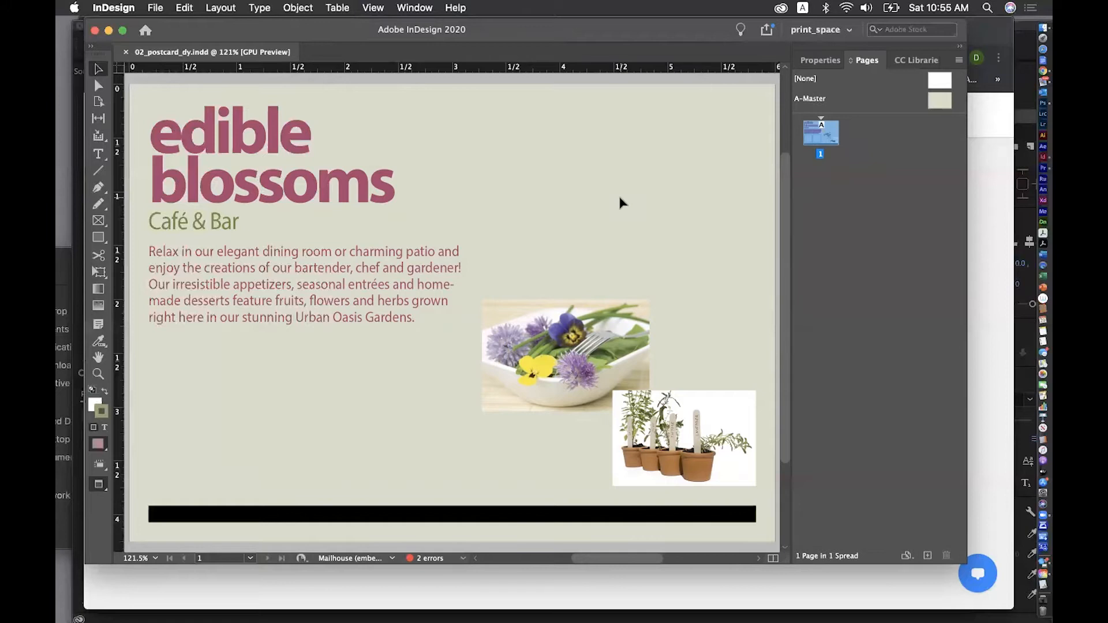
Open 02_End.indd from the Lesson02 folder to look at the finished postcard, and close it again
key(super+o)
click(726, 159)
click(566, 145)
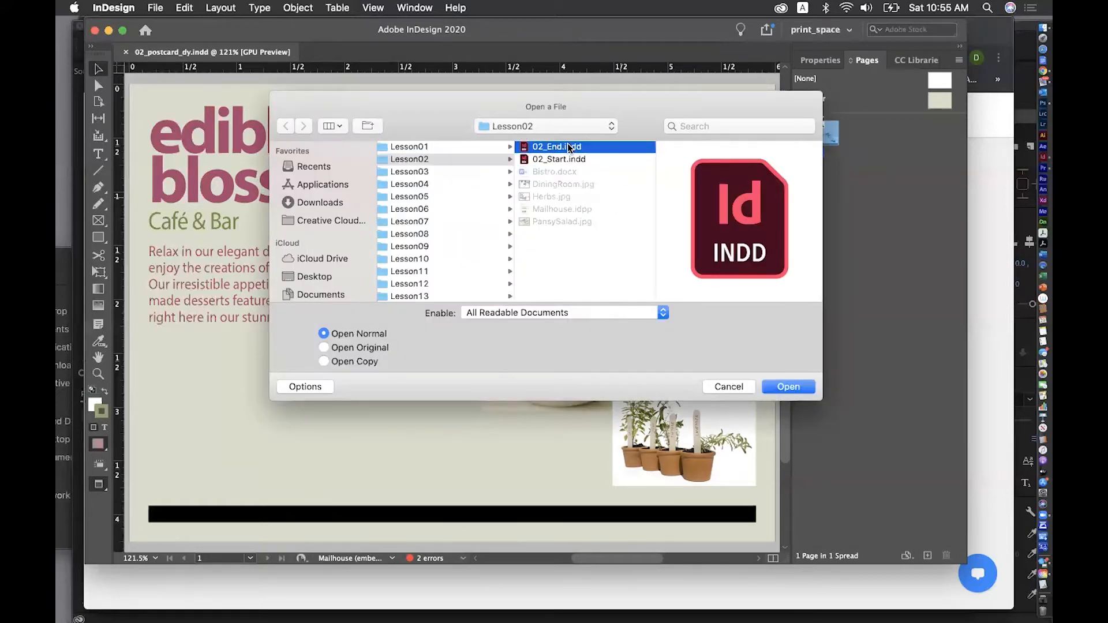
click(788, 387)
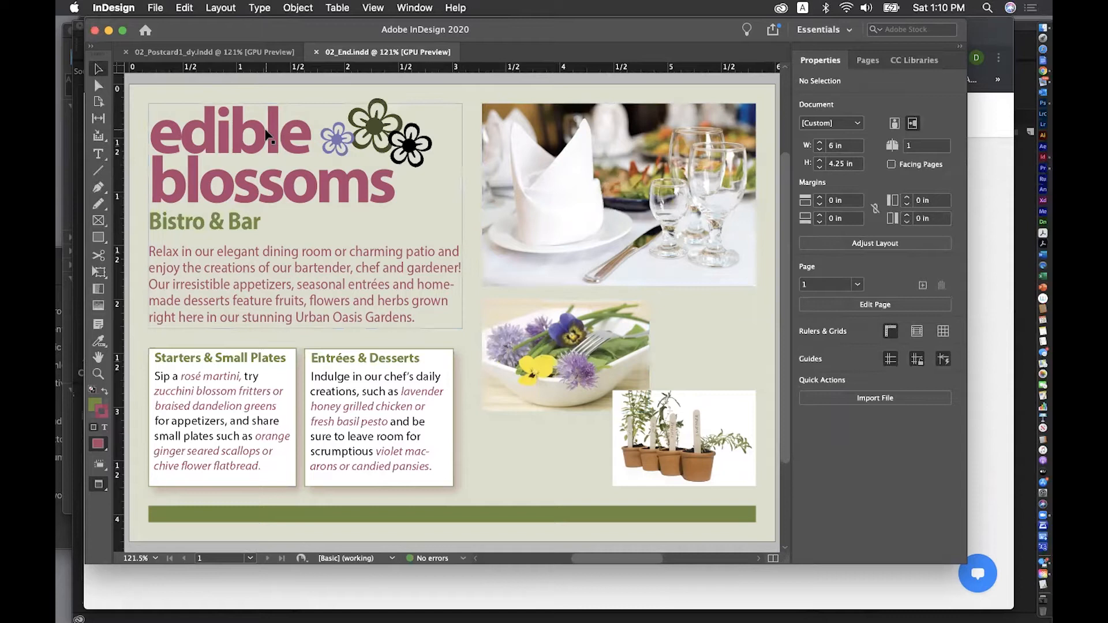
click(315, 52)
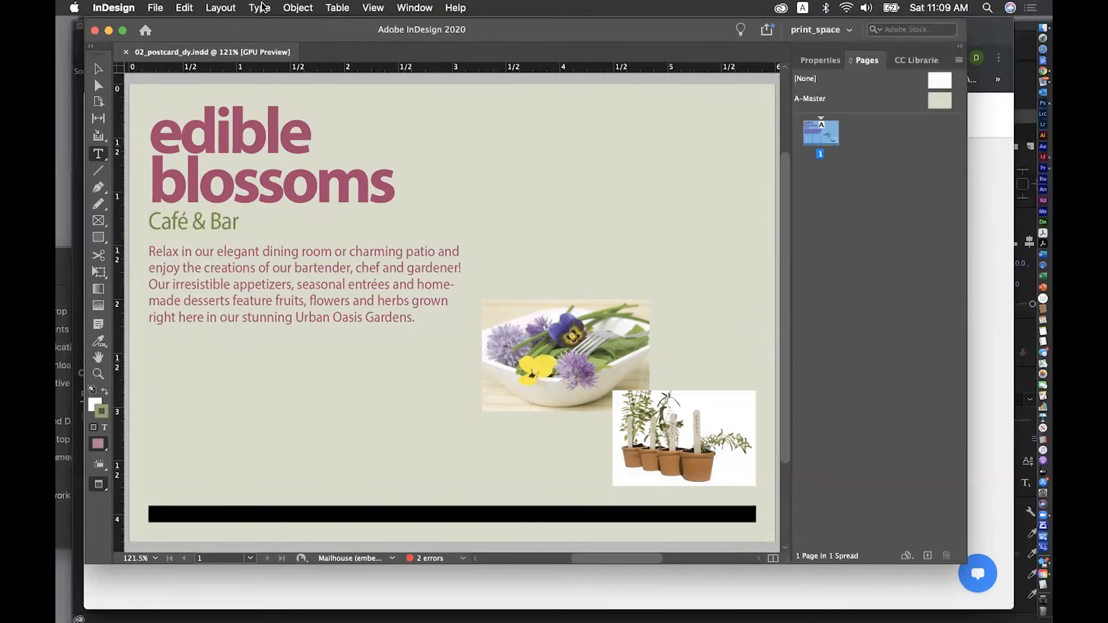
Turn on the display of hidden characters and check that the option is active
click(259, 8)
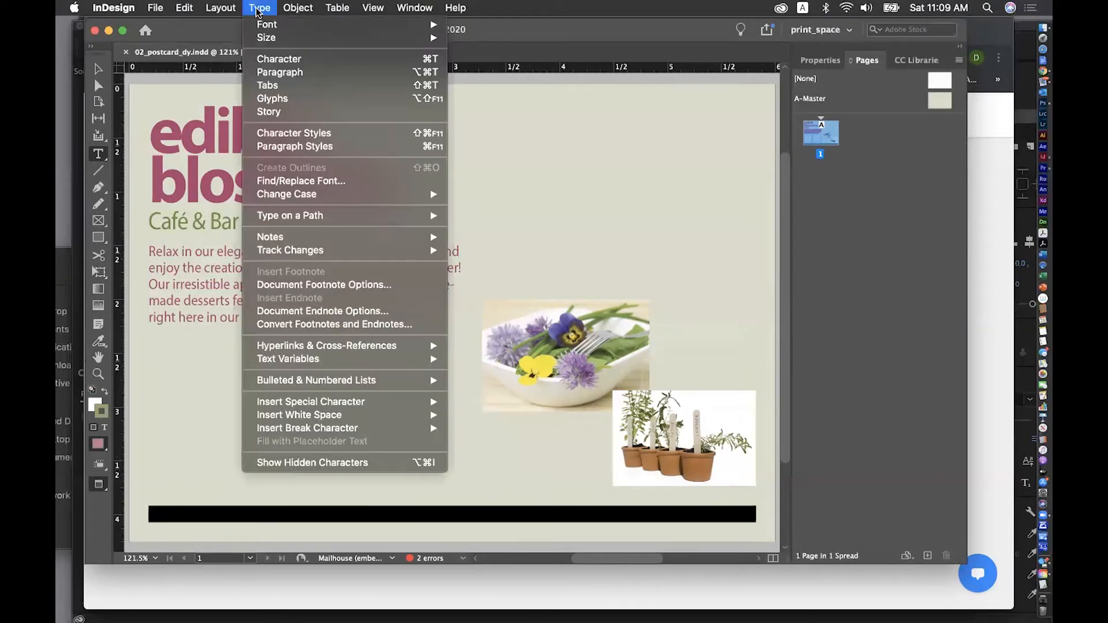
click(286, 465)
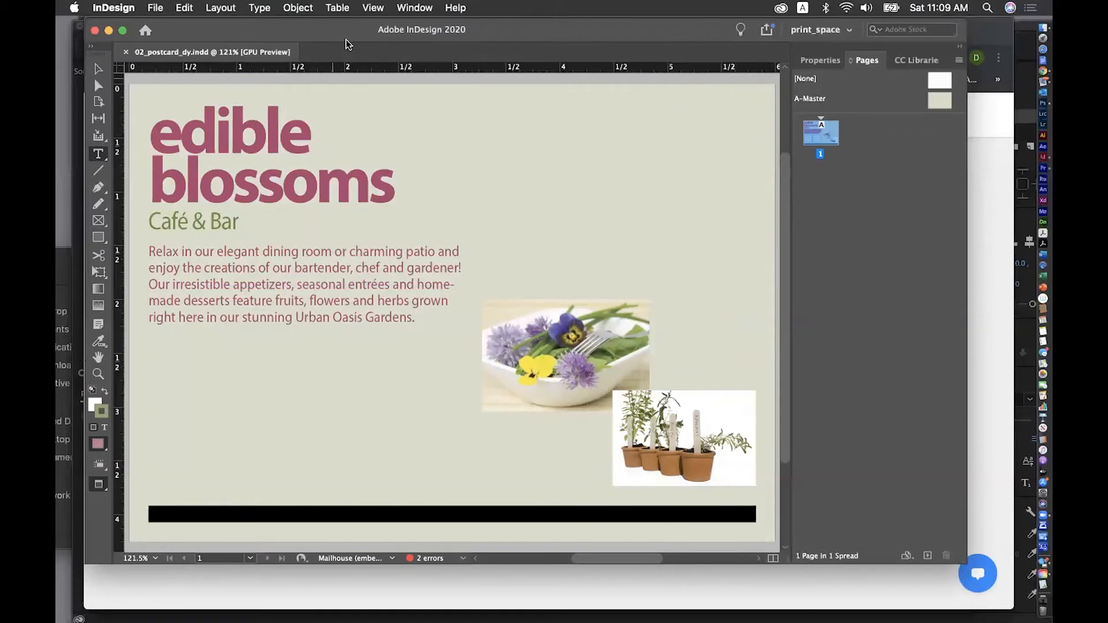
click(261, 9)
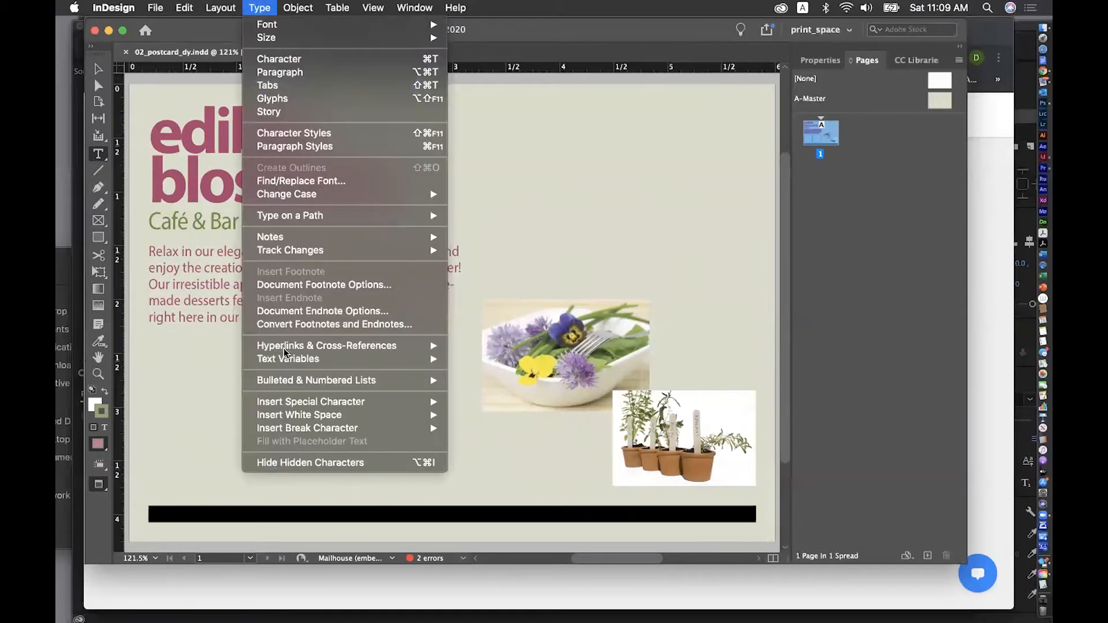
click(634, 99)
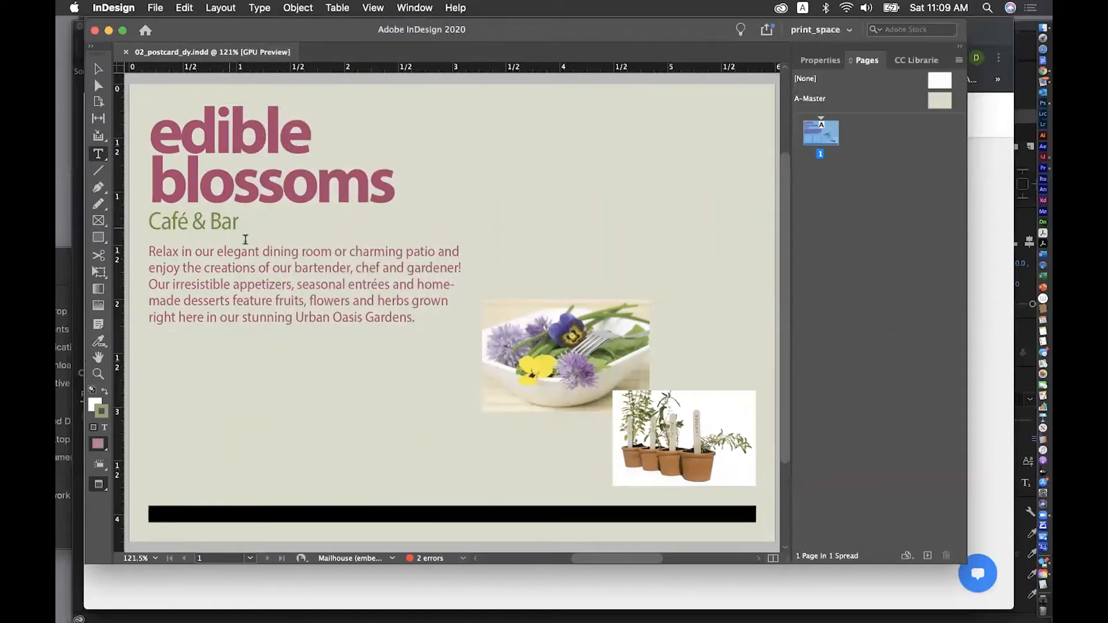
Replace the word "Café" with "Bistro" in the tagline below the "edible blossoms" heading
click(162, 221)
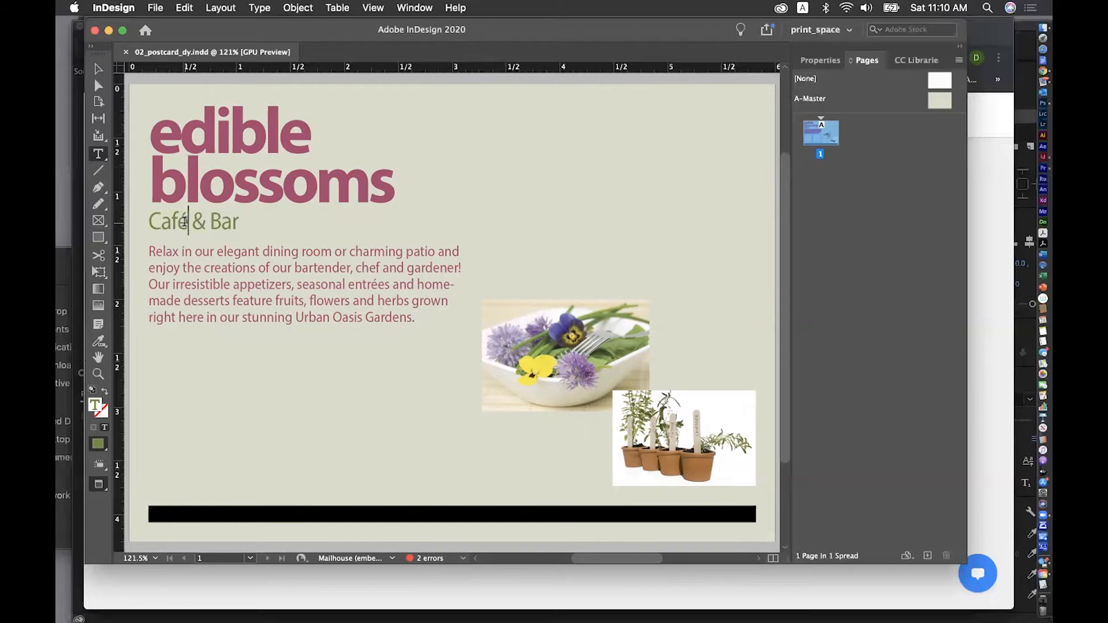
key(BackSpace)
key(BackSpace)
key(BackSpace)
key(BackSpace)
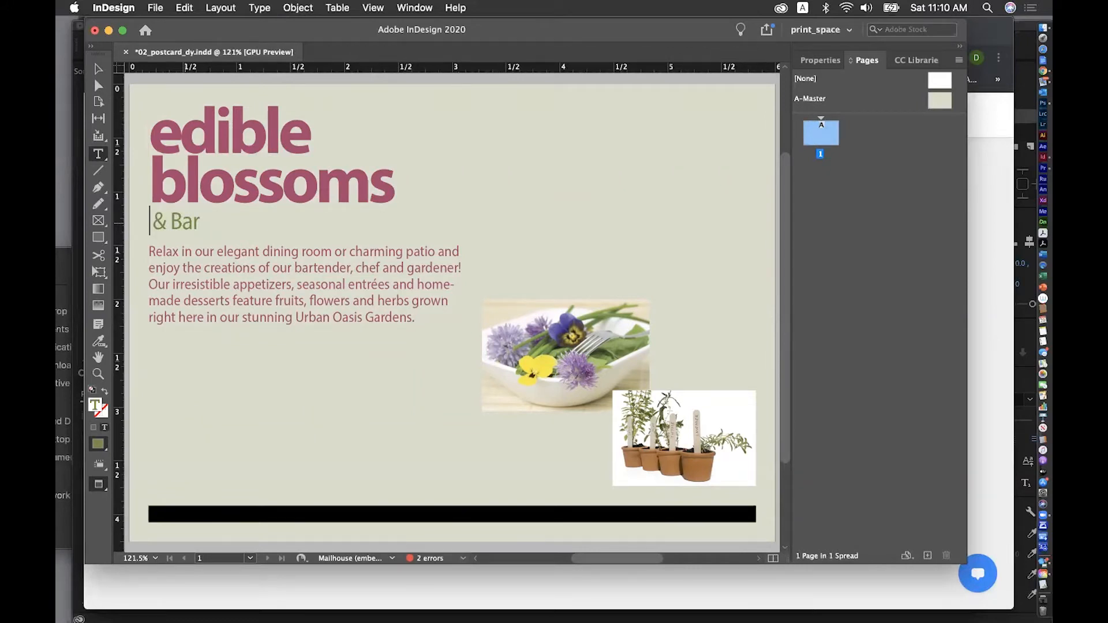
text(B )
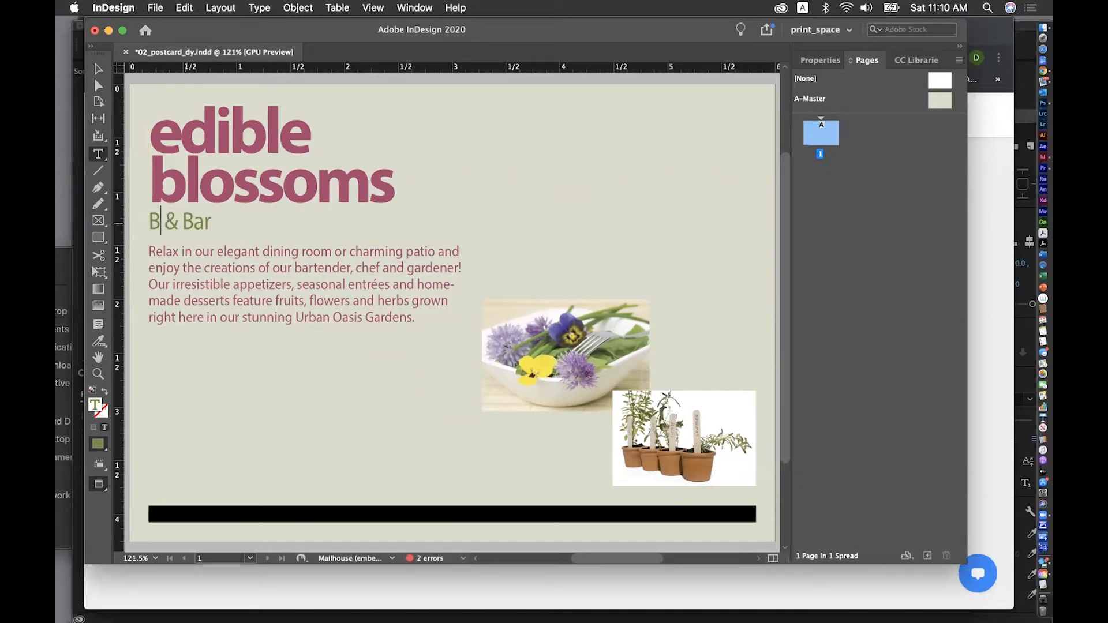
text(ist)
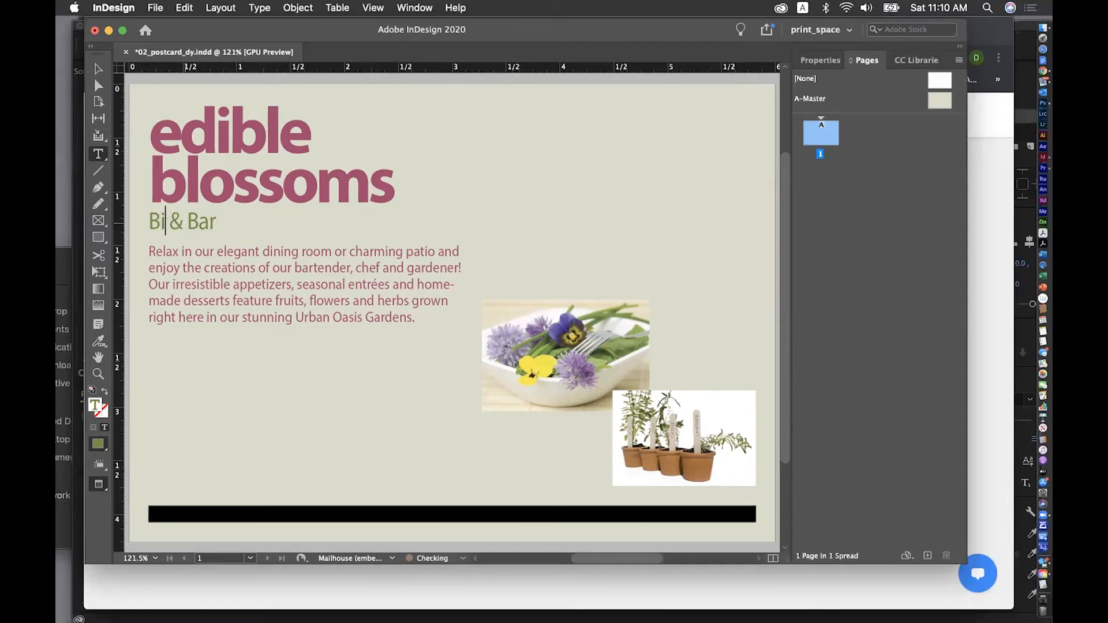
text(ro)
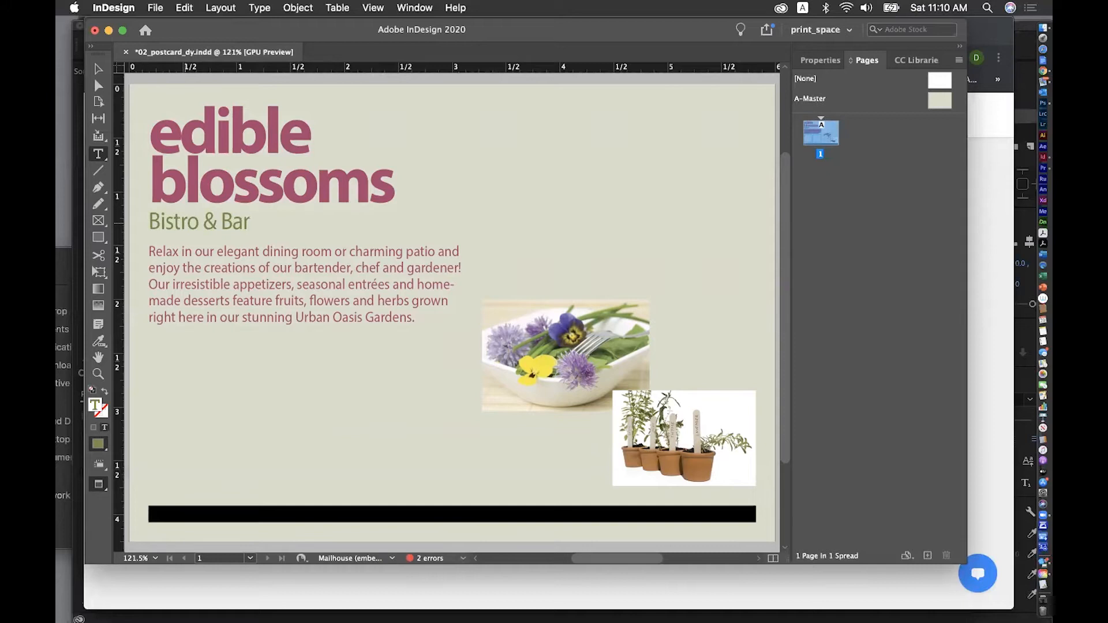
Set the whole "Bistro & Bar" tagline to the Bold font style and save the document
double_click(175, 220)
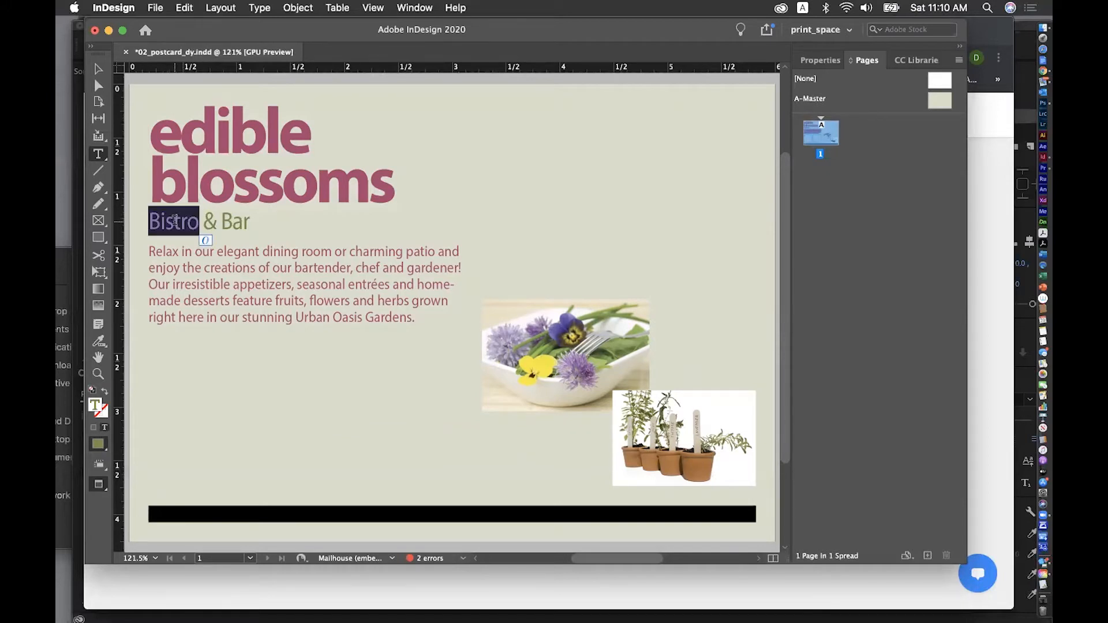
triple_click(175, 221)
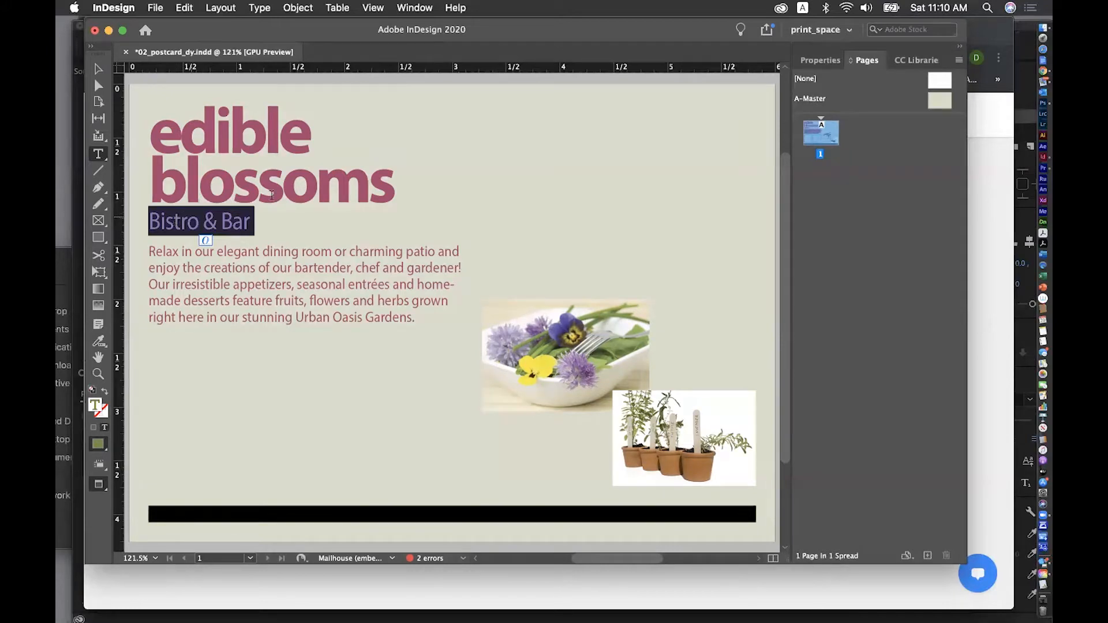
click(821, 60)
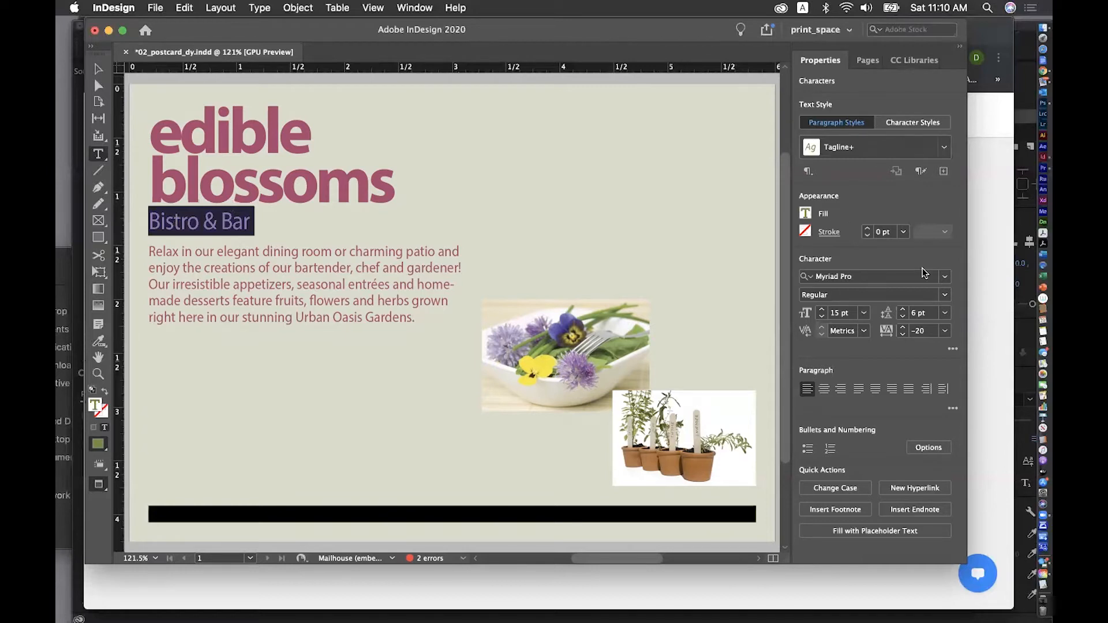
click(944, 295)
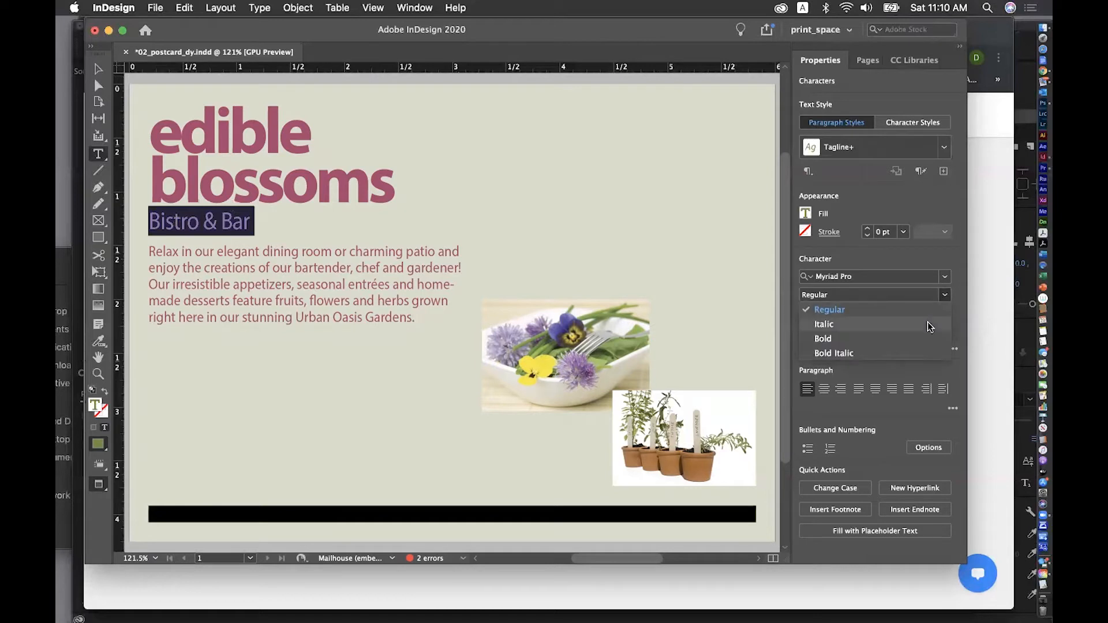
click(931, 339)
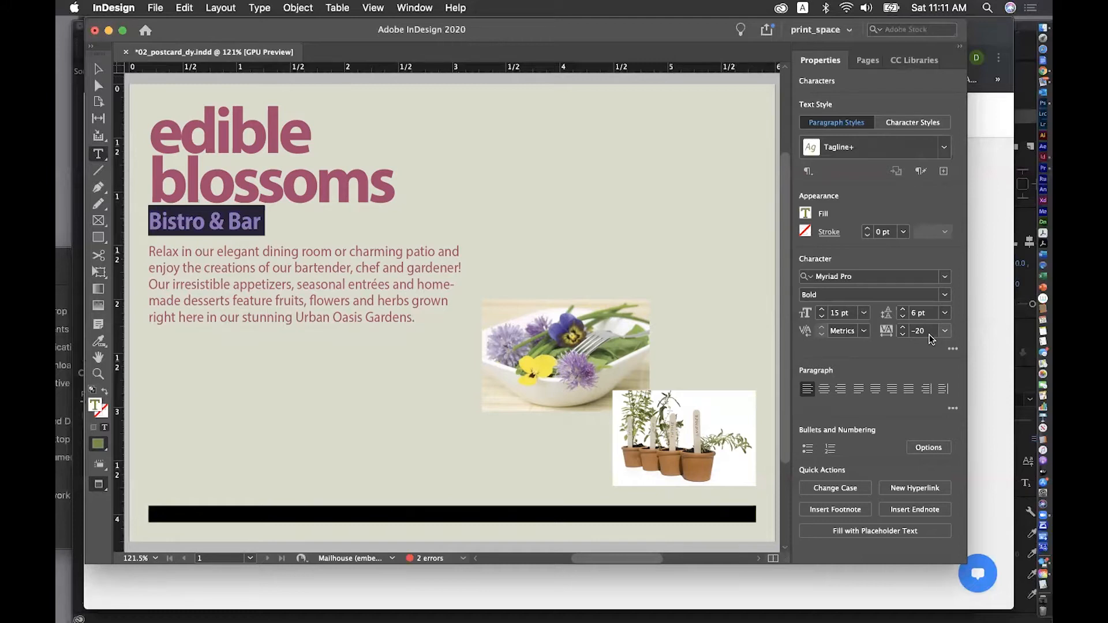
key(super+s)
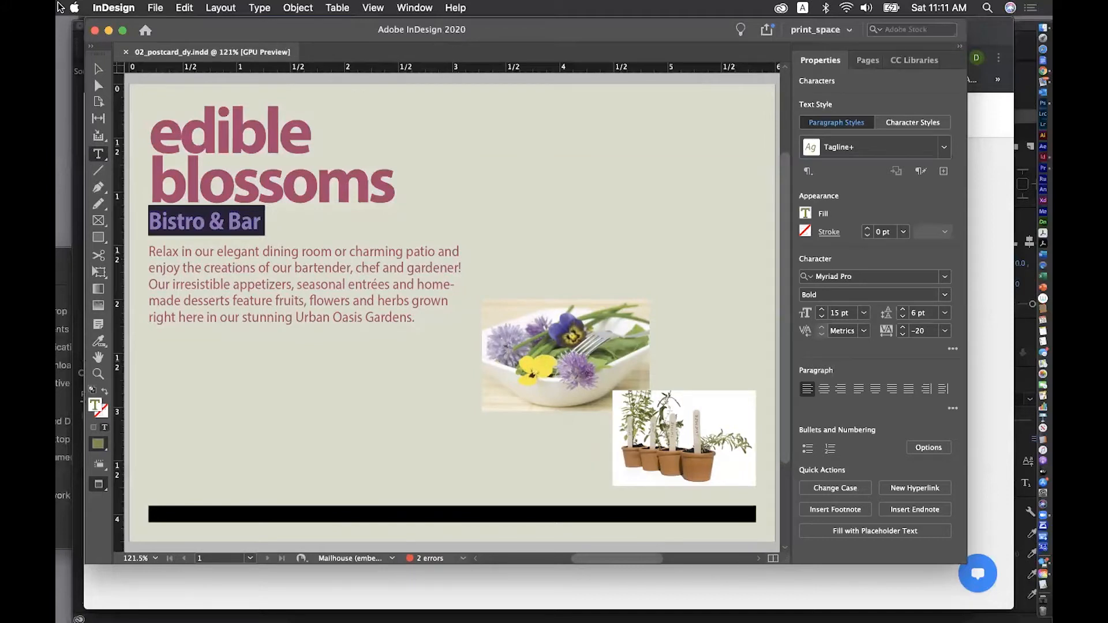
Undo the accidental overwriting of the tagline text and switch to the Selection tool
text(v)
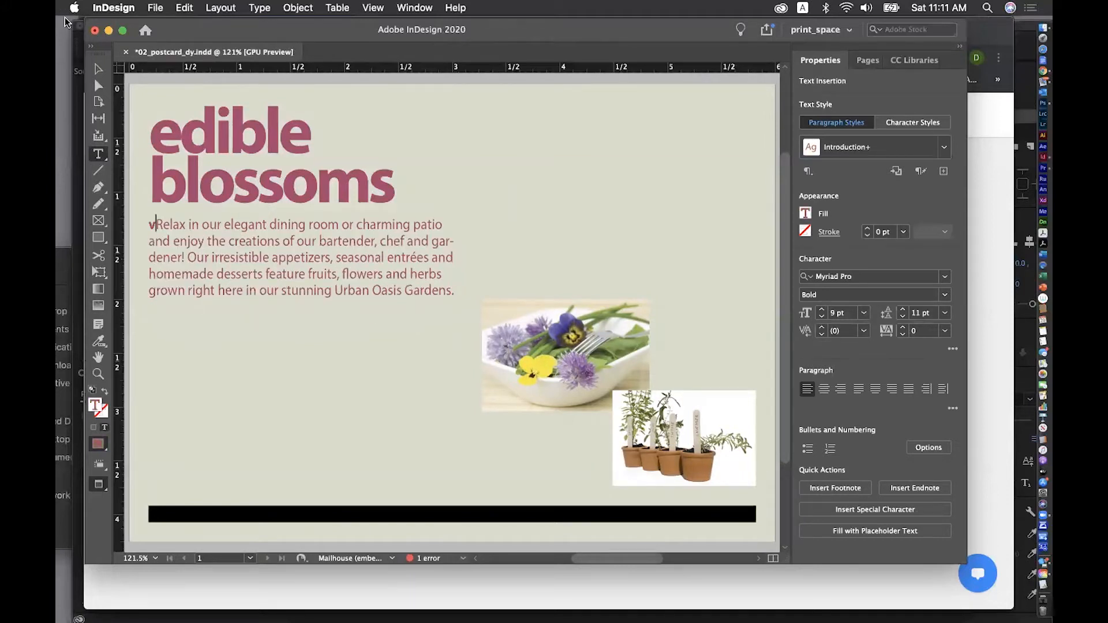
key(super+z)
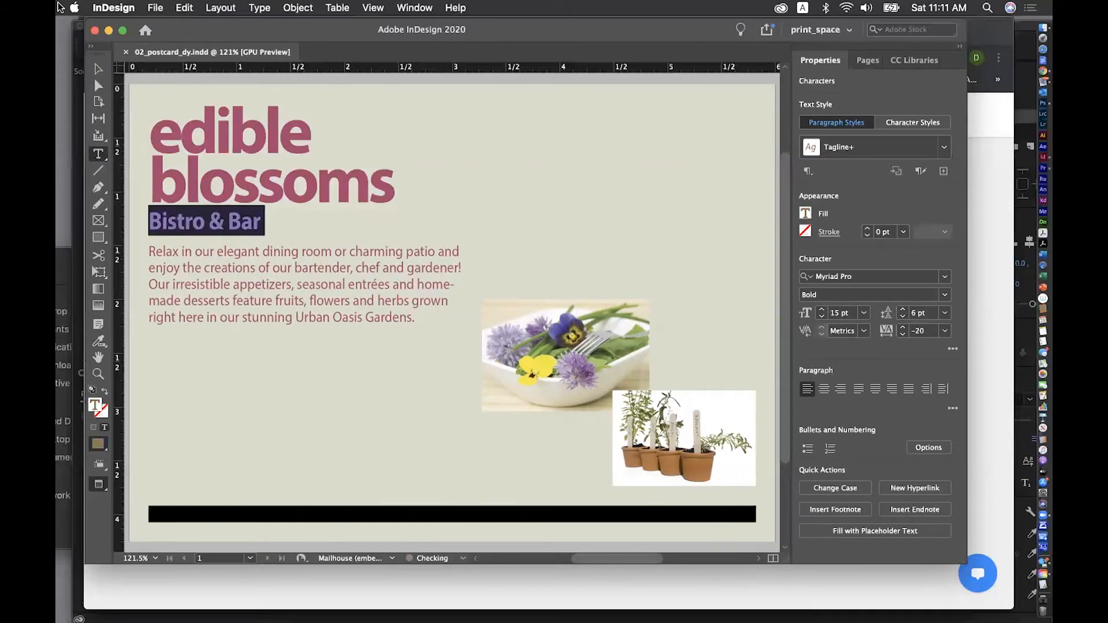
click(97, 70)
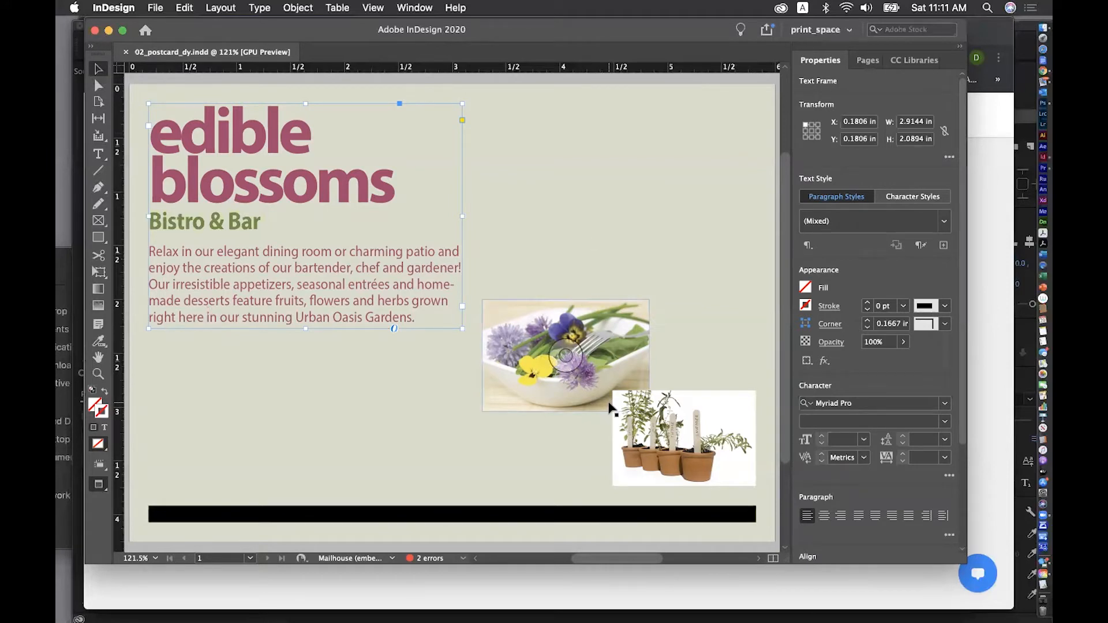
Display the whole postcard at actual size (100%) and deselect the text frame
key(super+1)
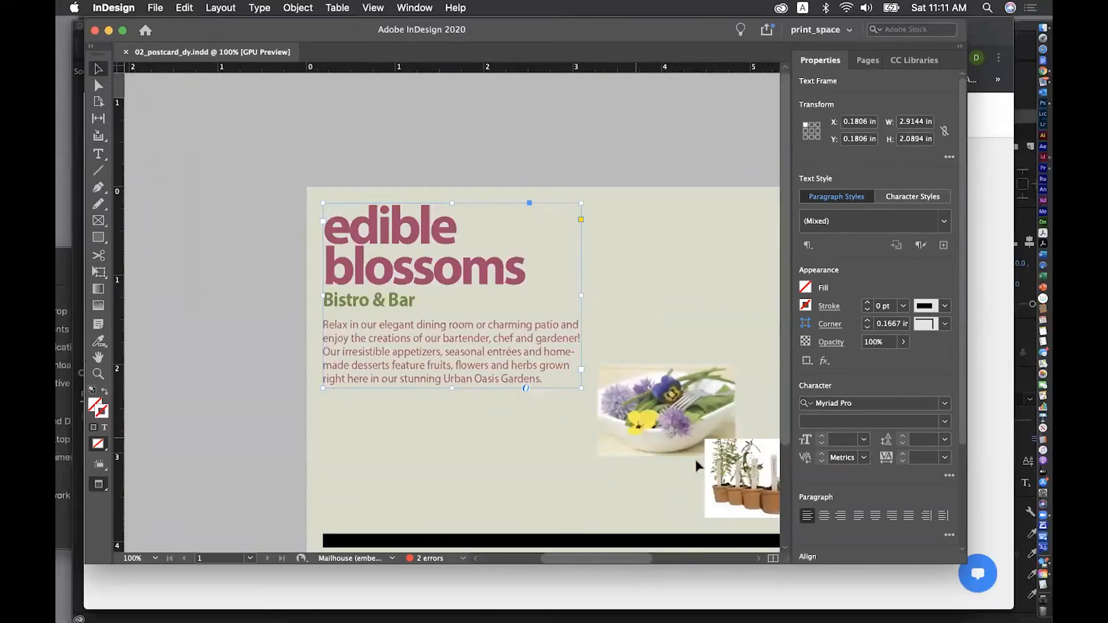
scroll(556, 397, down, 5)
scroll(556, 397, right, 5)
scroll(554, 397, up, 3)
scroll(554, 397, left, 1)
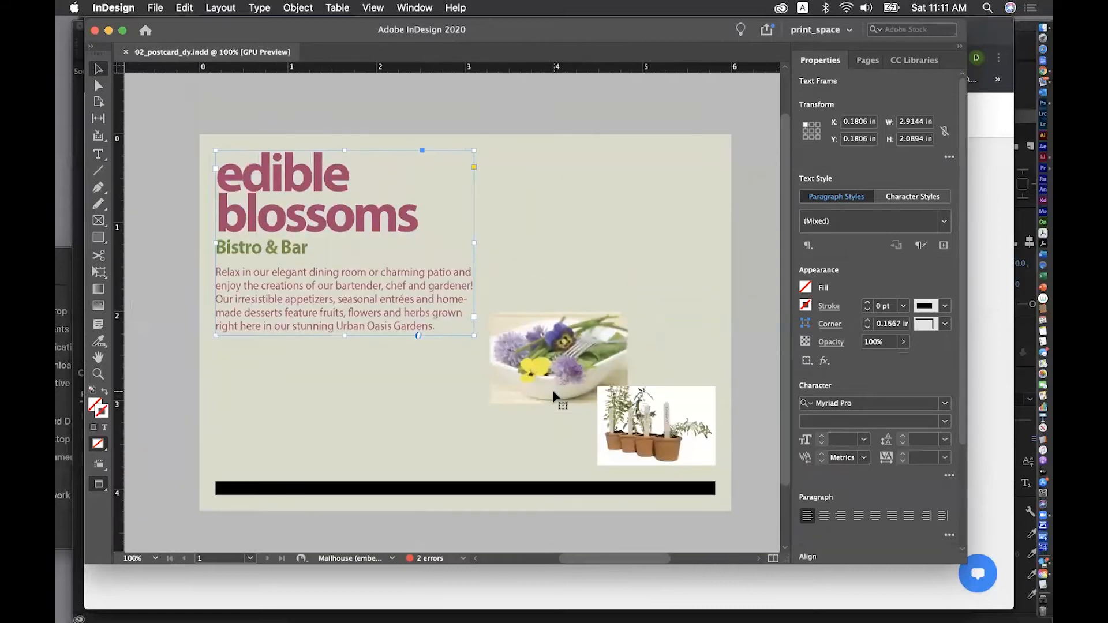
click(172, 410)
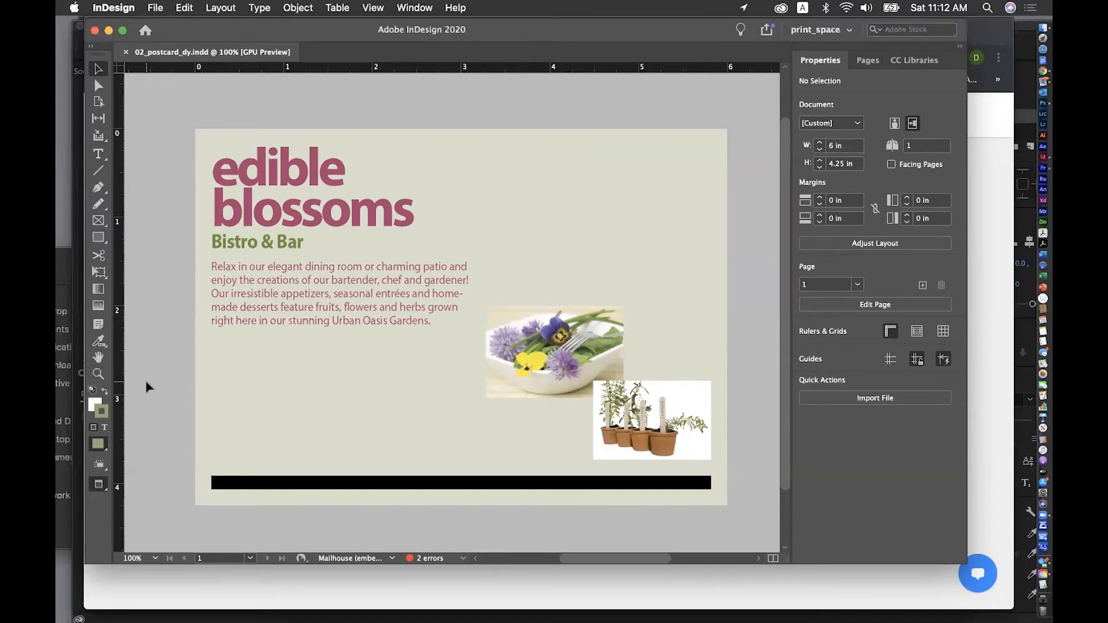
Start placing the Bistro.docx text file from the Lesson02 folder with nothing selected
click(154, 7)
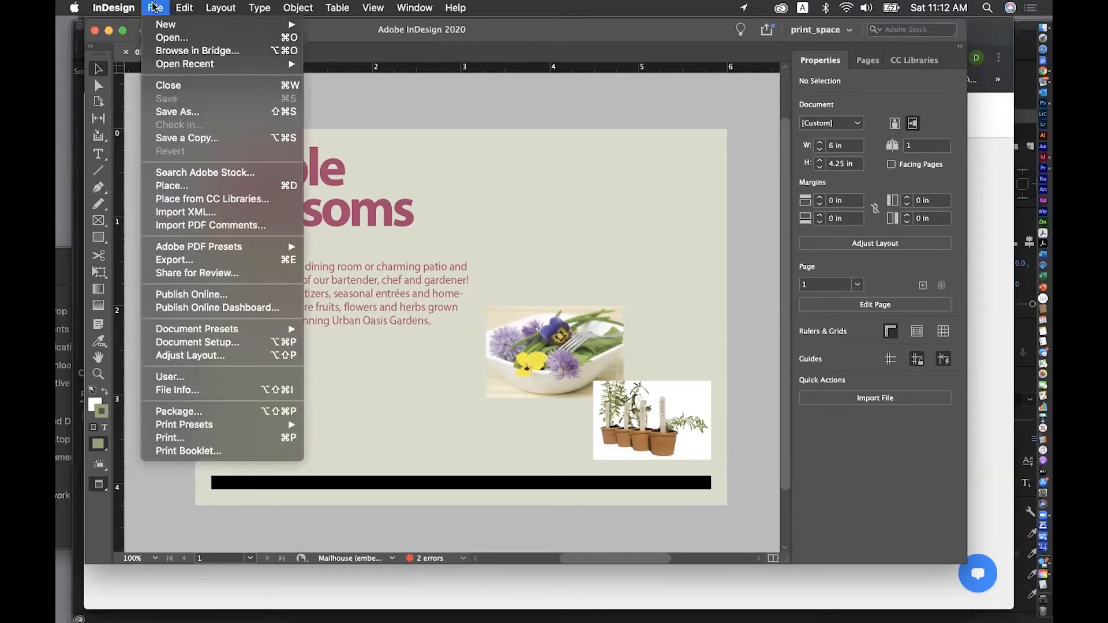
click(192, 186)
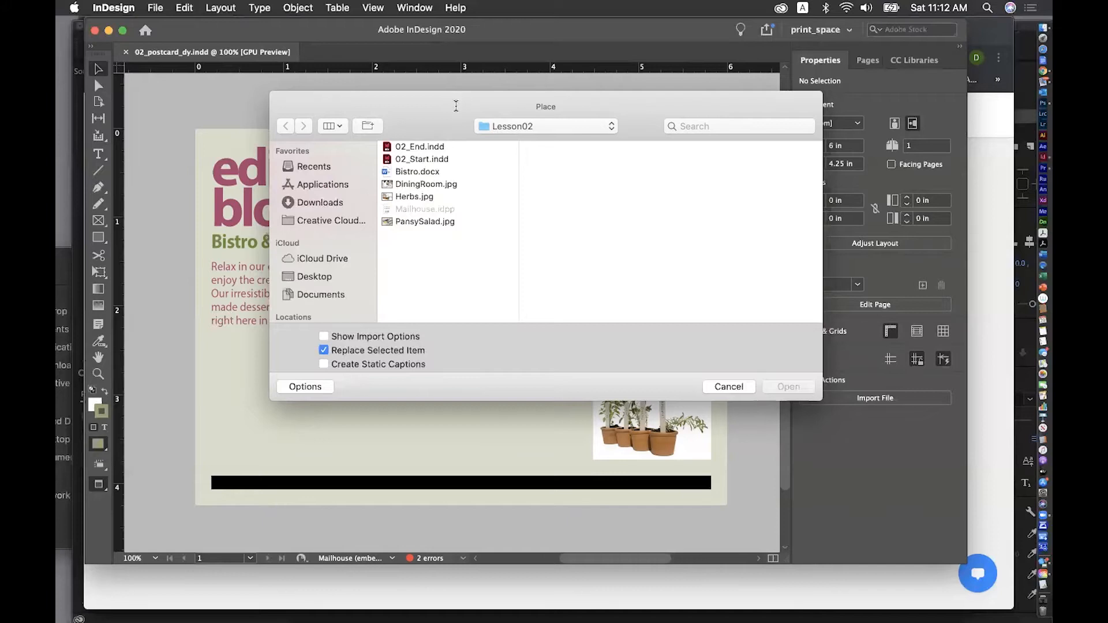
click(426, 171)
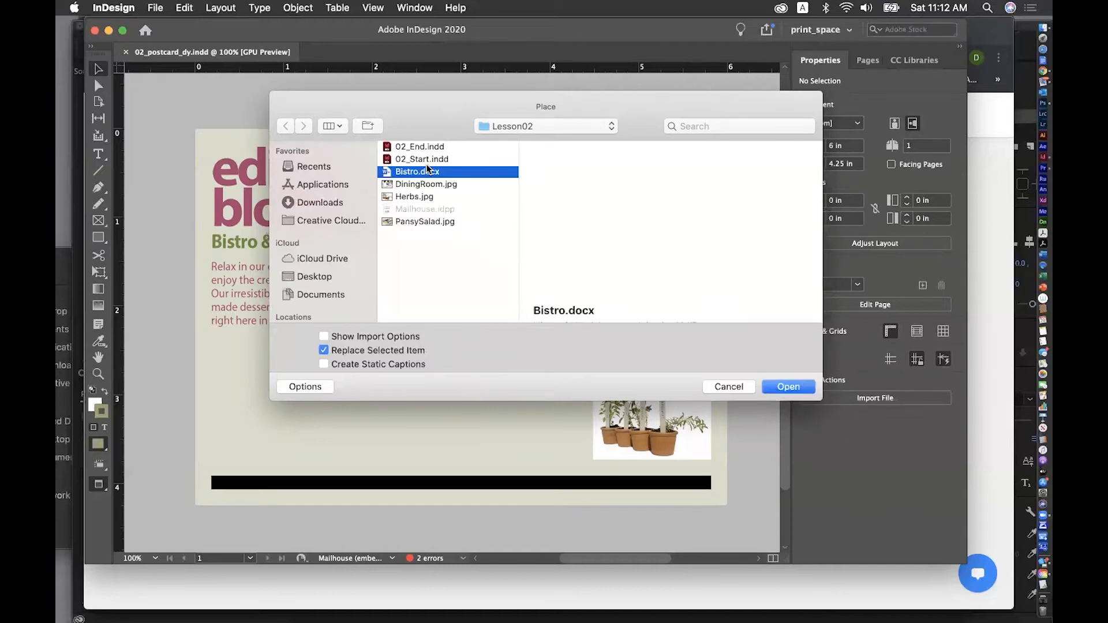
click(795, 387)
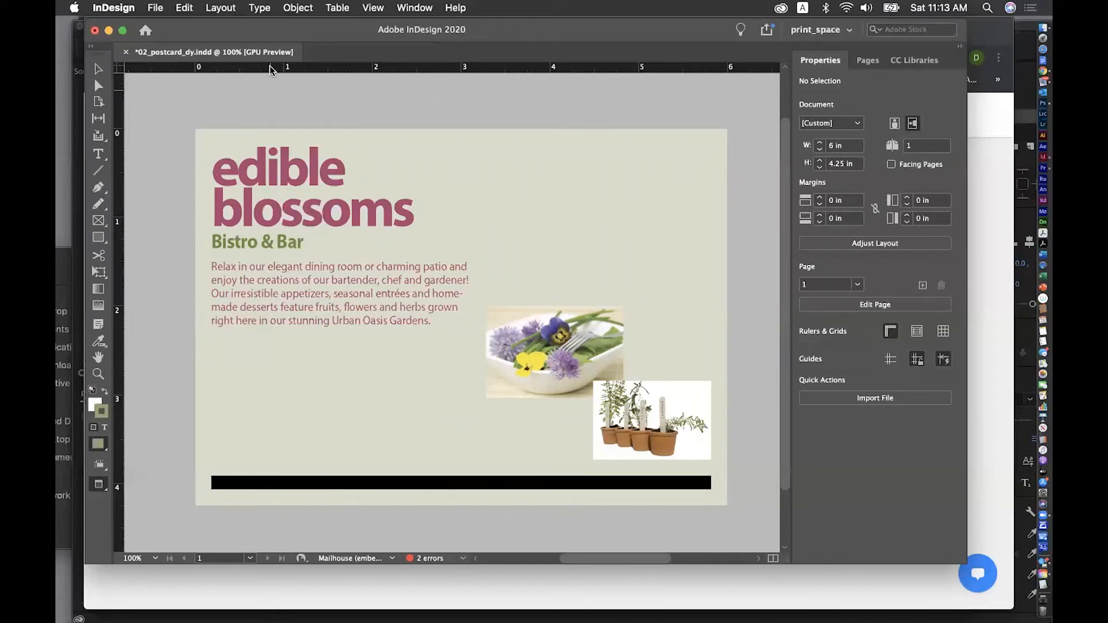
Turn on the display of guides in the document
click(373, 8)
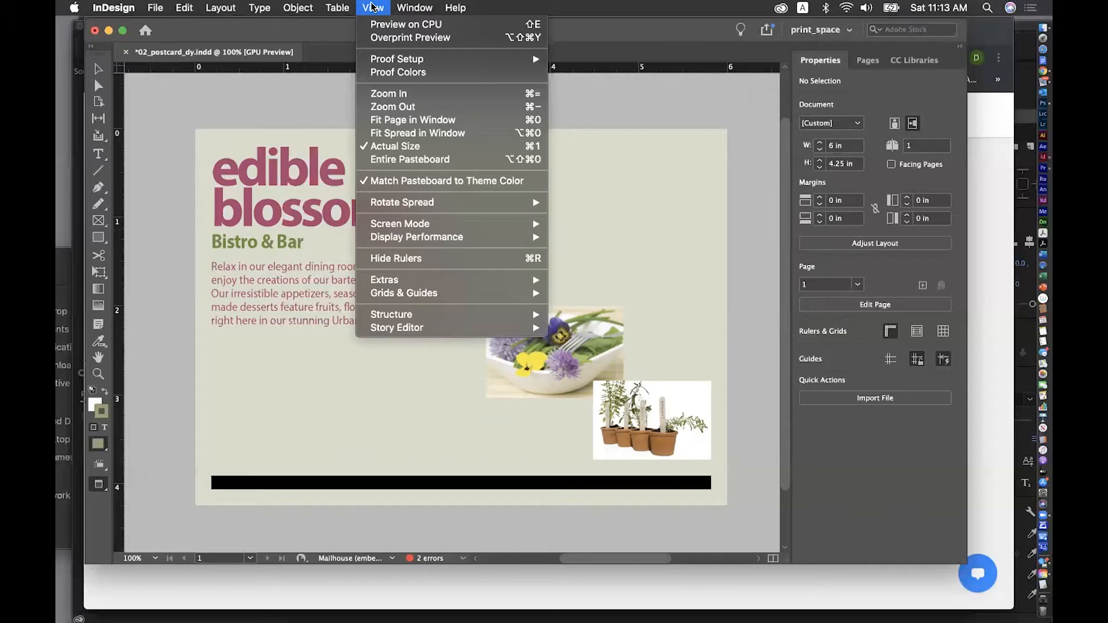
mouse_move(432, 297)
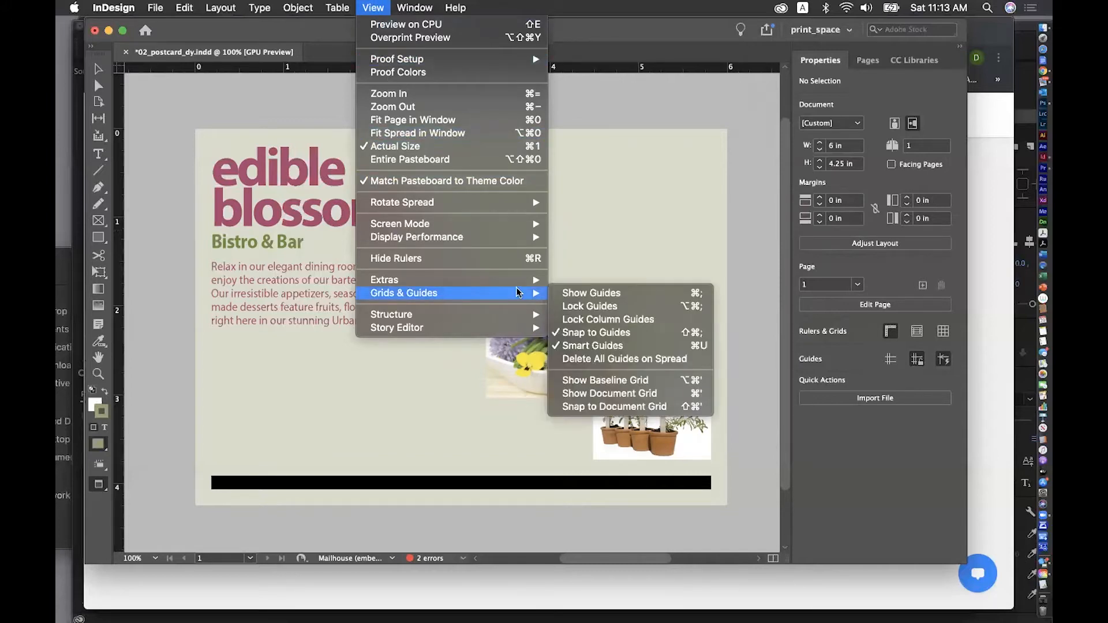
click(580, 293)
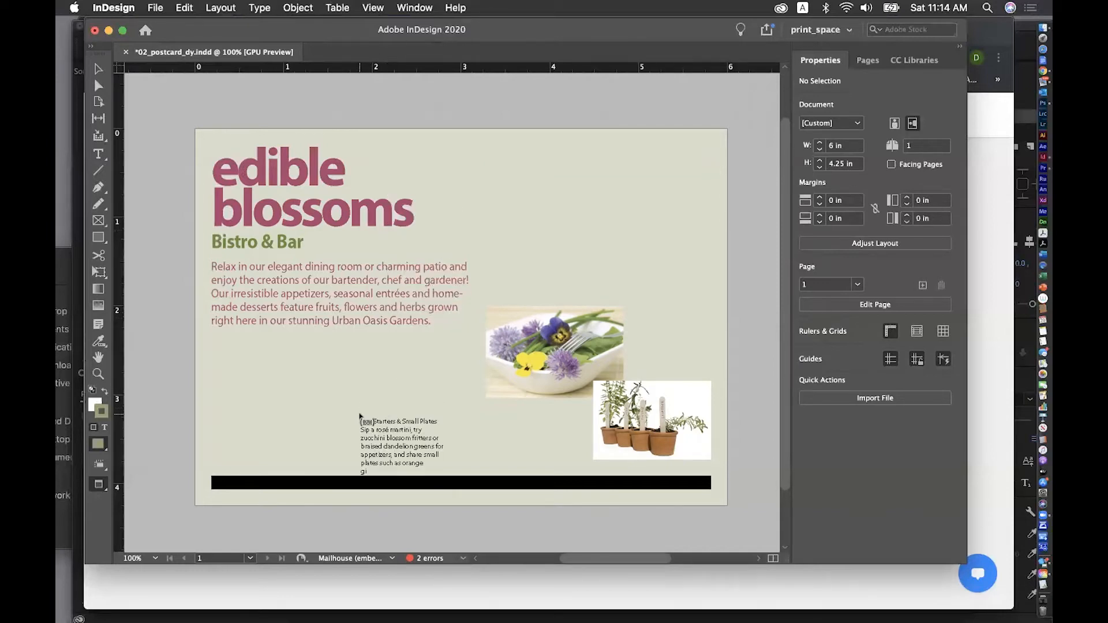
Reveal the empty frames by selecting all objects and place the Bistro text in the left frame below the introduction paragraph
key(super+a)
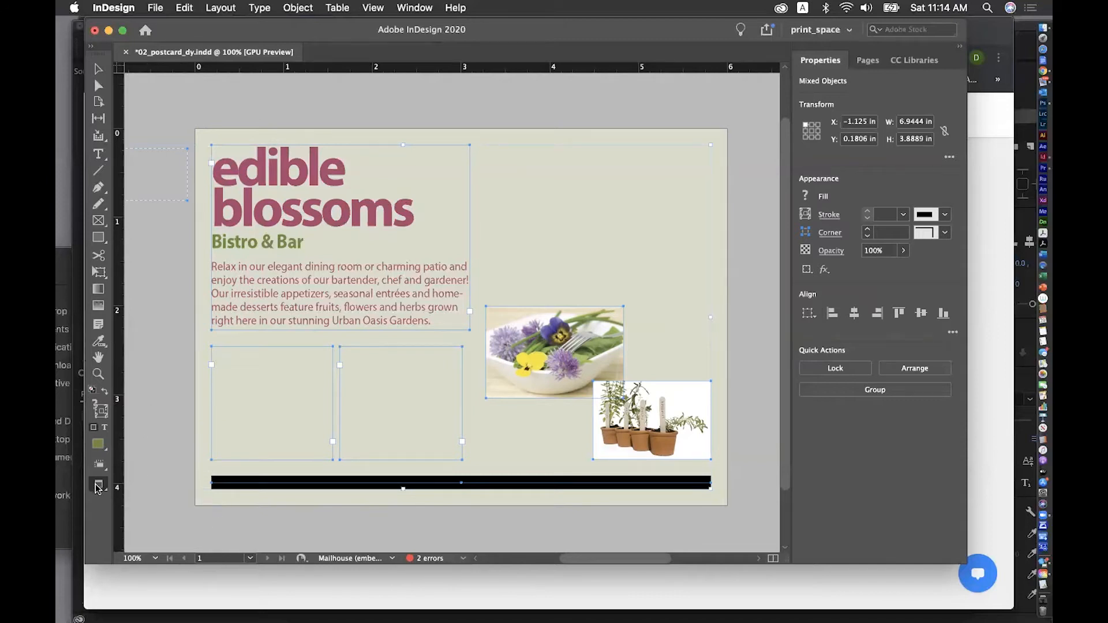
click(235, 367)
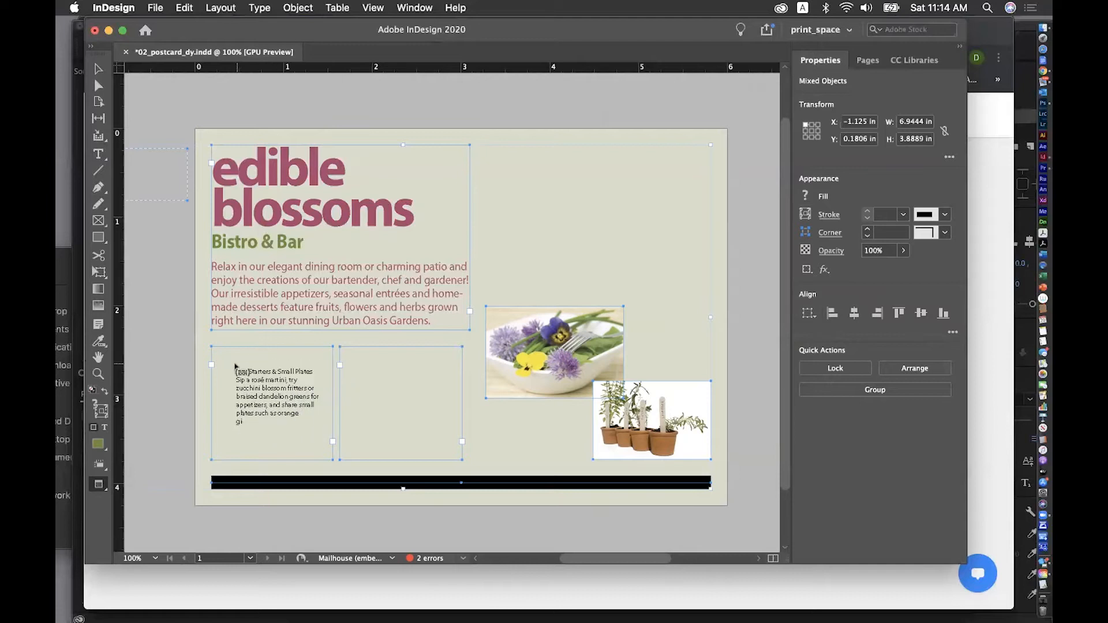
click(220, 358)
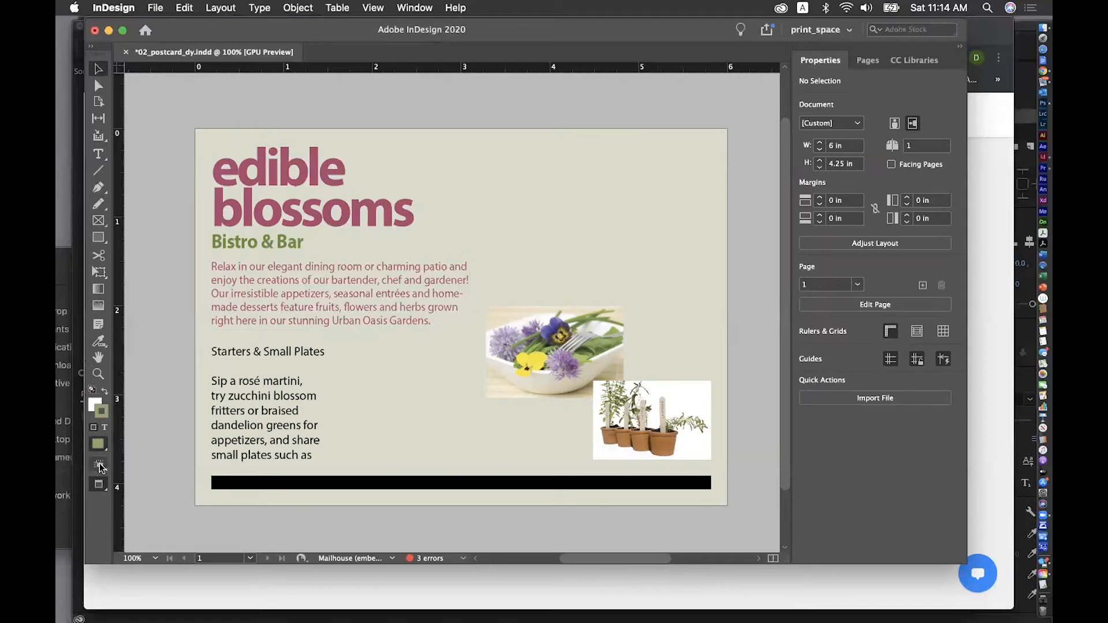
Switch the screen mode from Preview to Normal
click(100, 465)
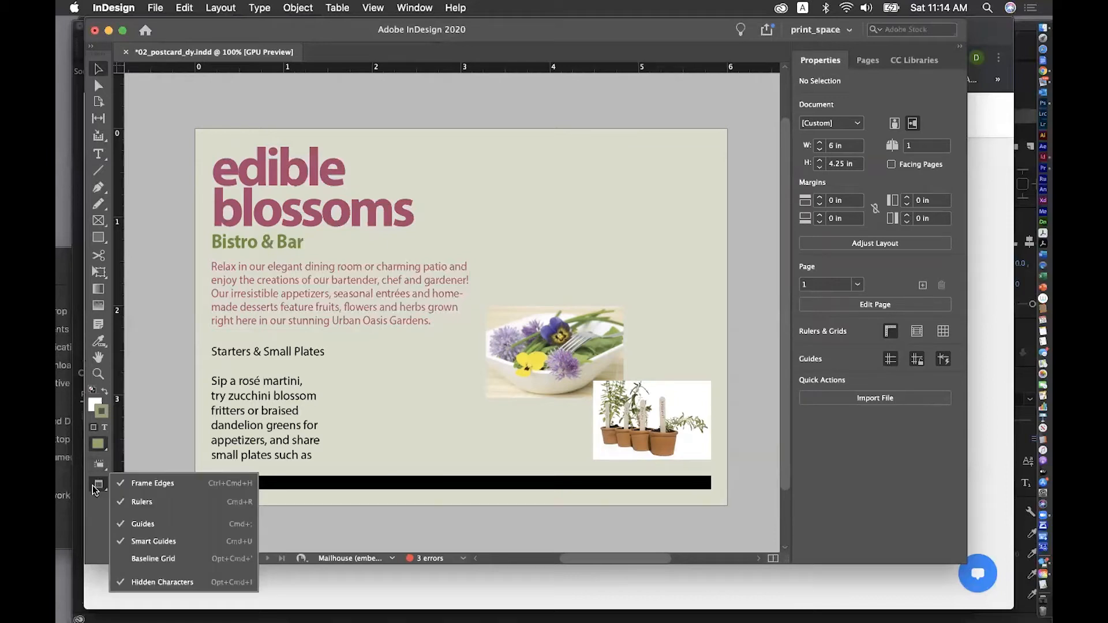
click(94, 488)
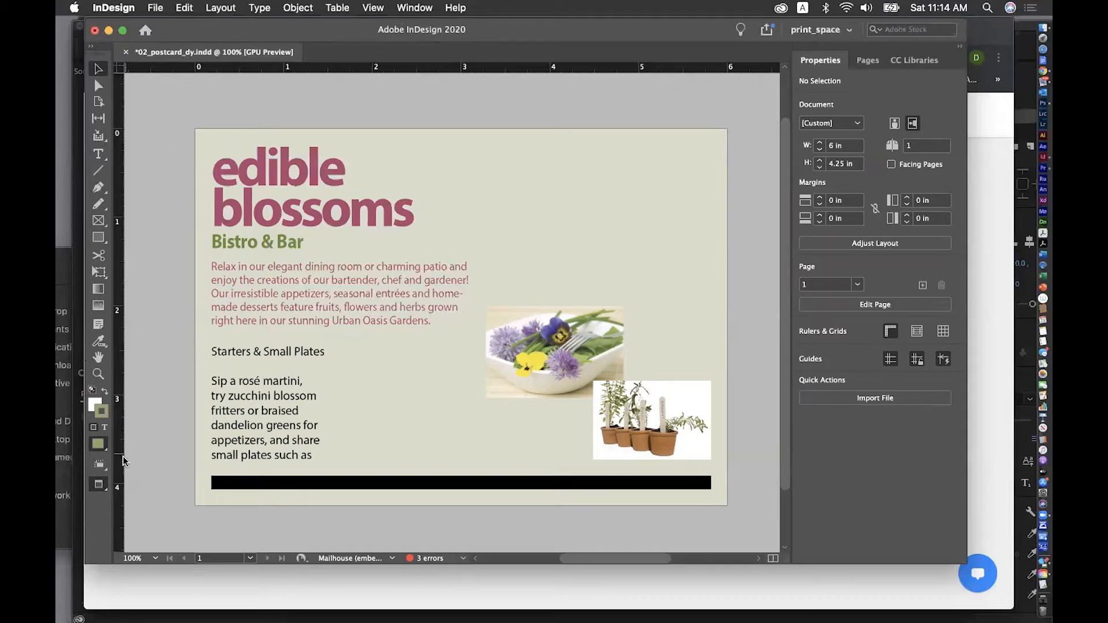
click(100, 485)
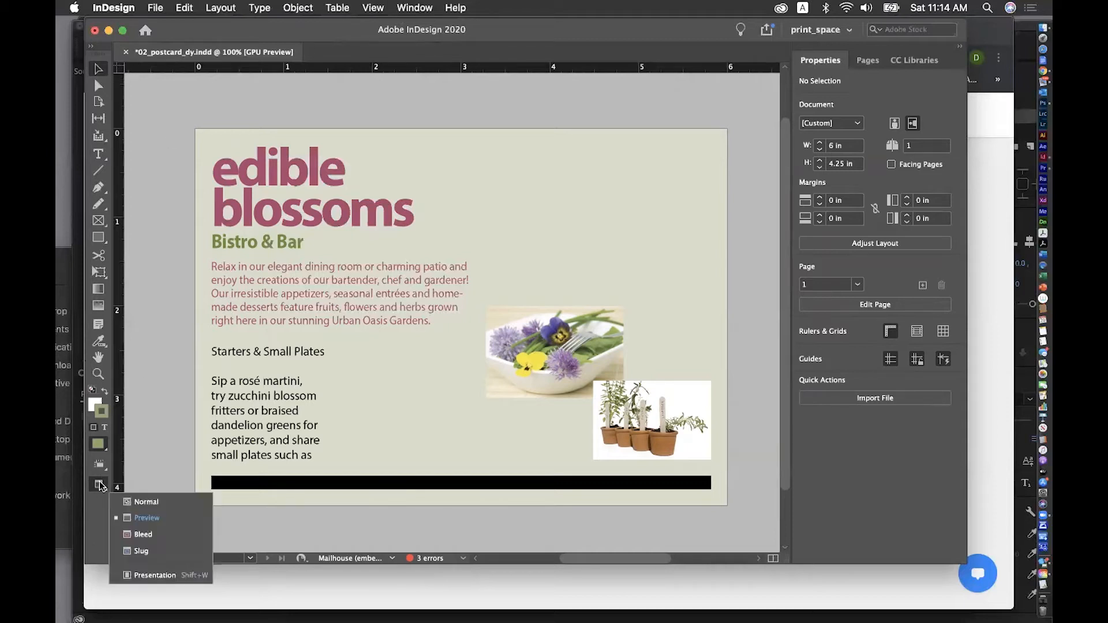
click(143, 501)
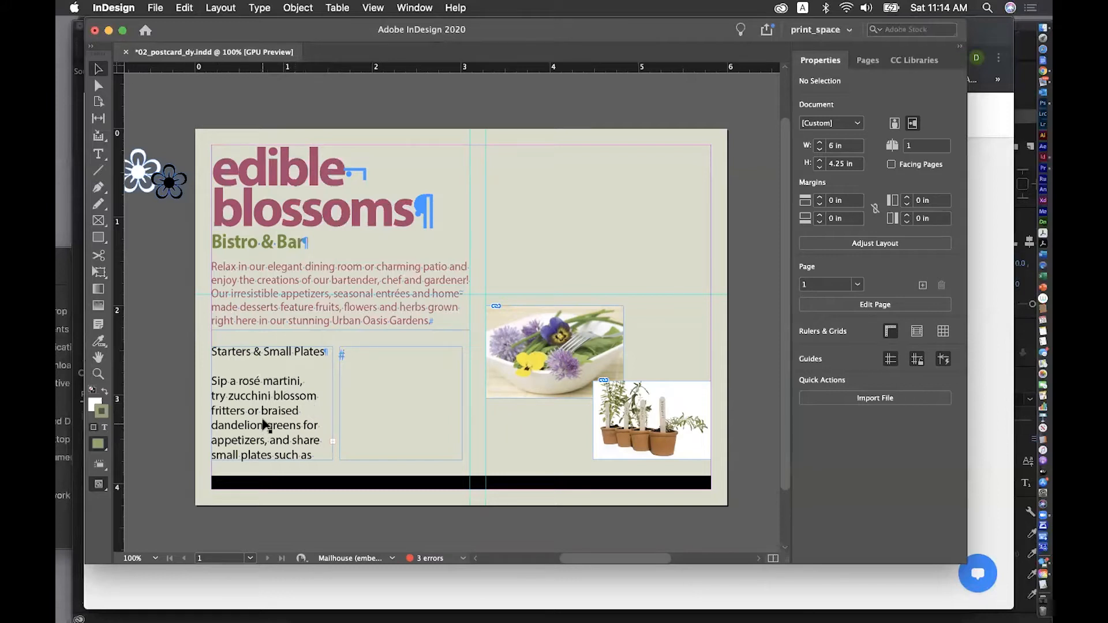
Thread the overset text from the left Bistro text frame into the empty frame beside it and save the document
click(259, 390)
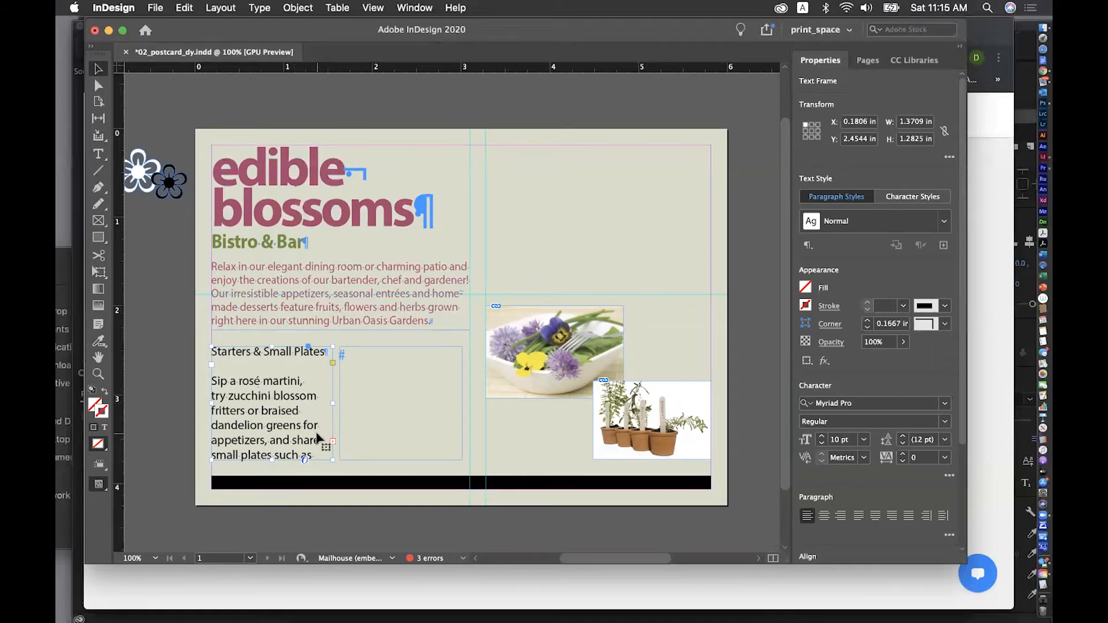
key(super+minus)
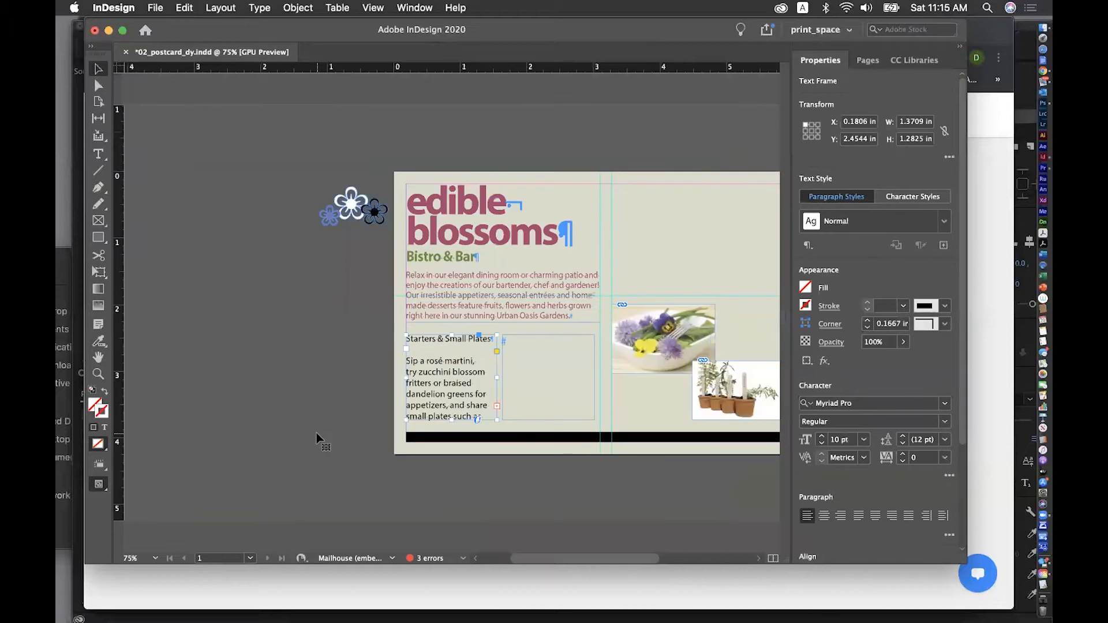
key(super+equal)
key(super+equal)
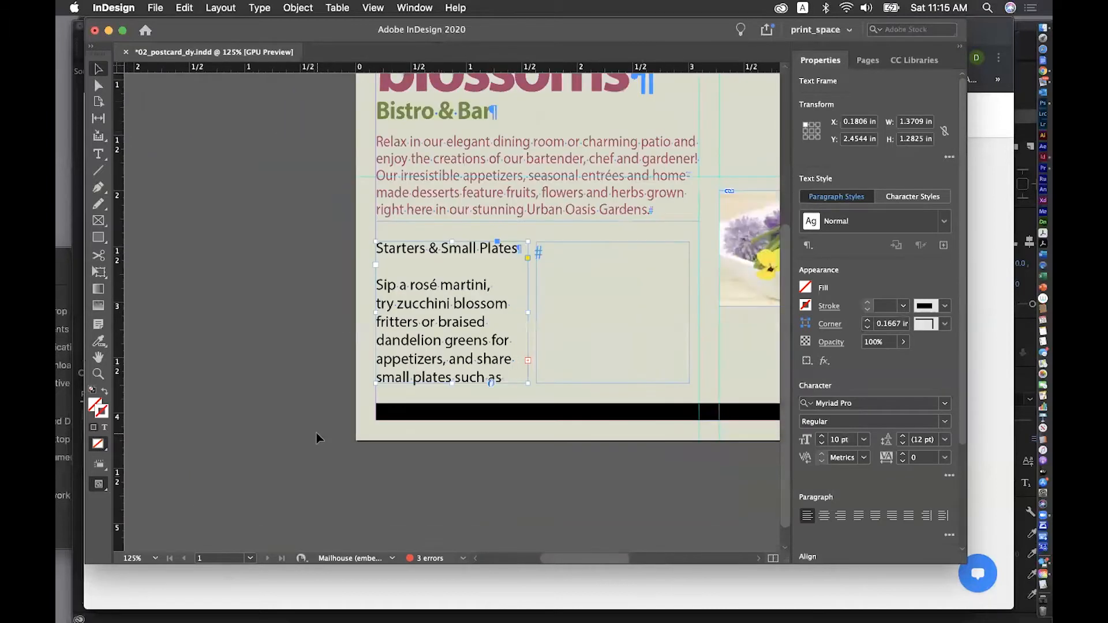
key(super+equal)
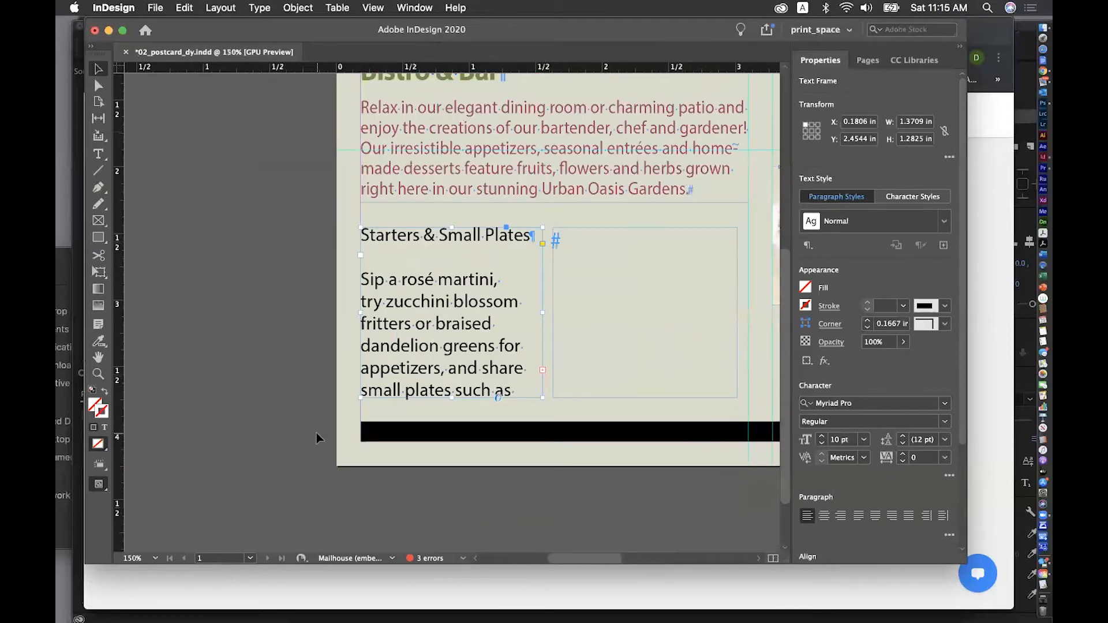
click(543, 370)
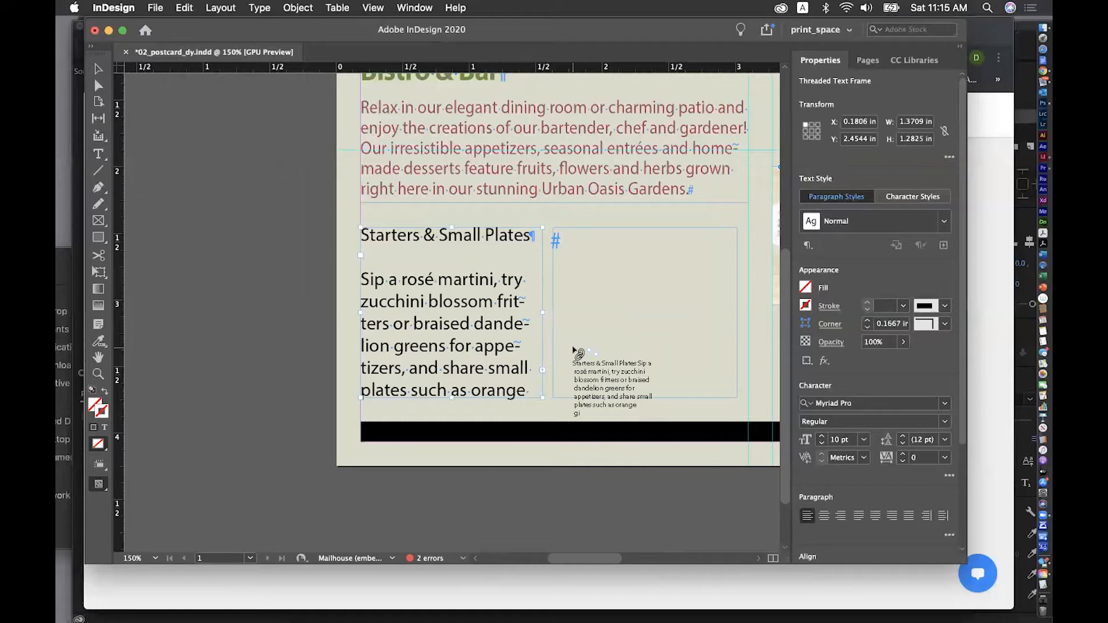
click(591, 262)
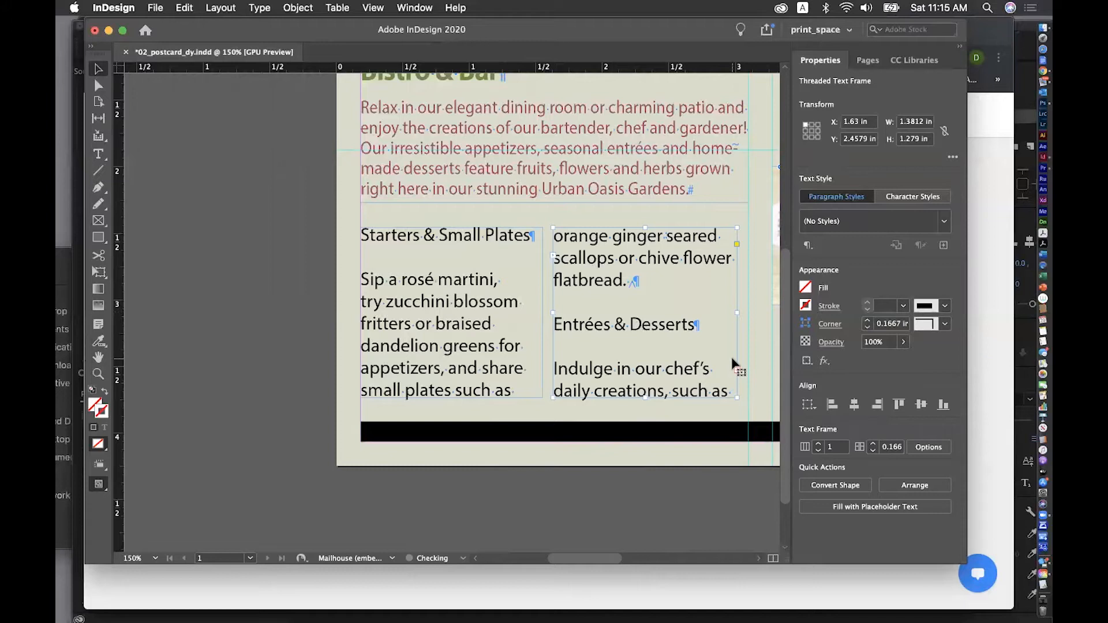
key(super+s)
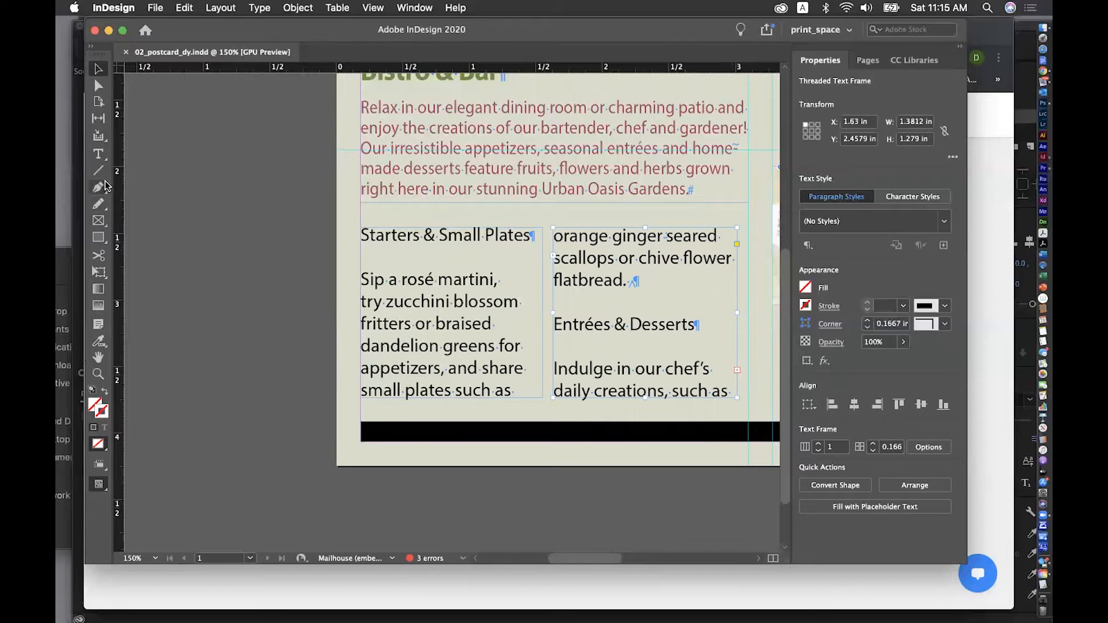
Apply the Body Copy paragraph style to the entire story in the two threaded frames
click(98, 154)
click(403, 303)
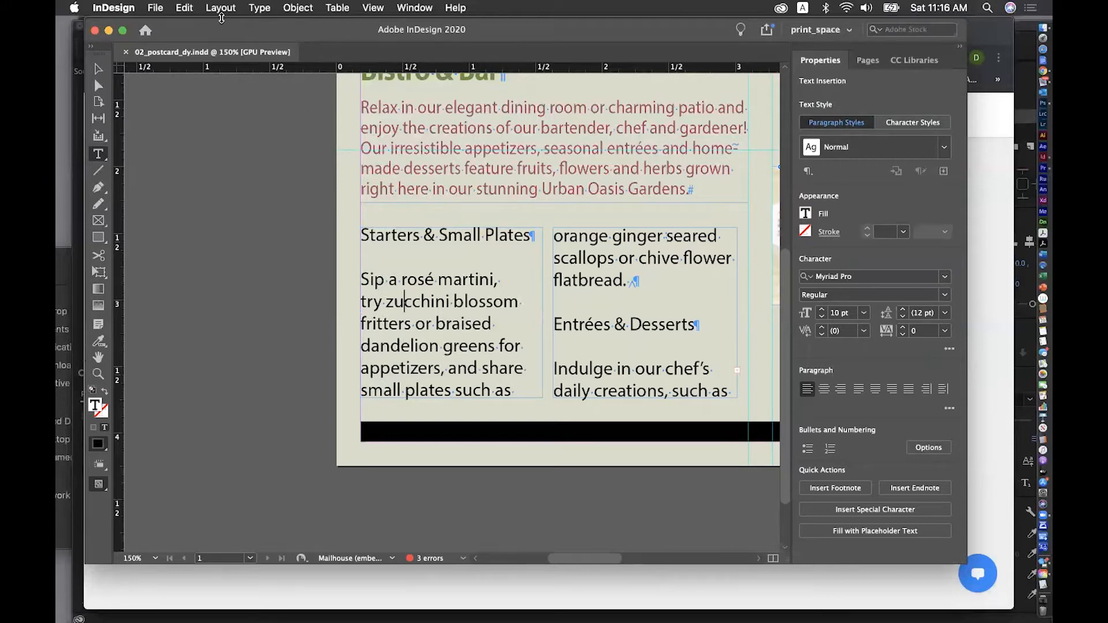
click(183, 9)
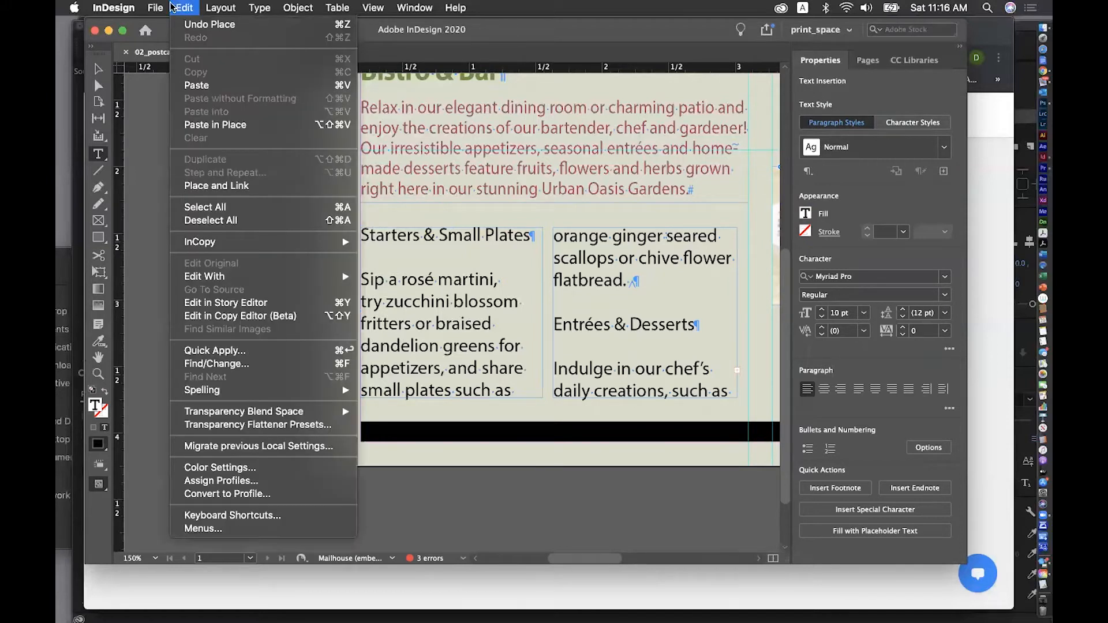
click(220, 208)
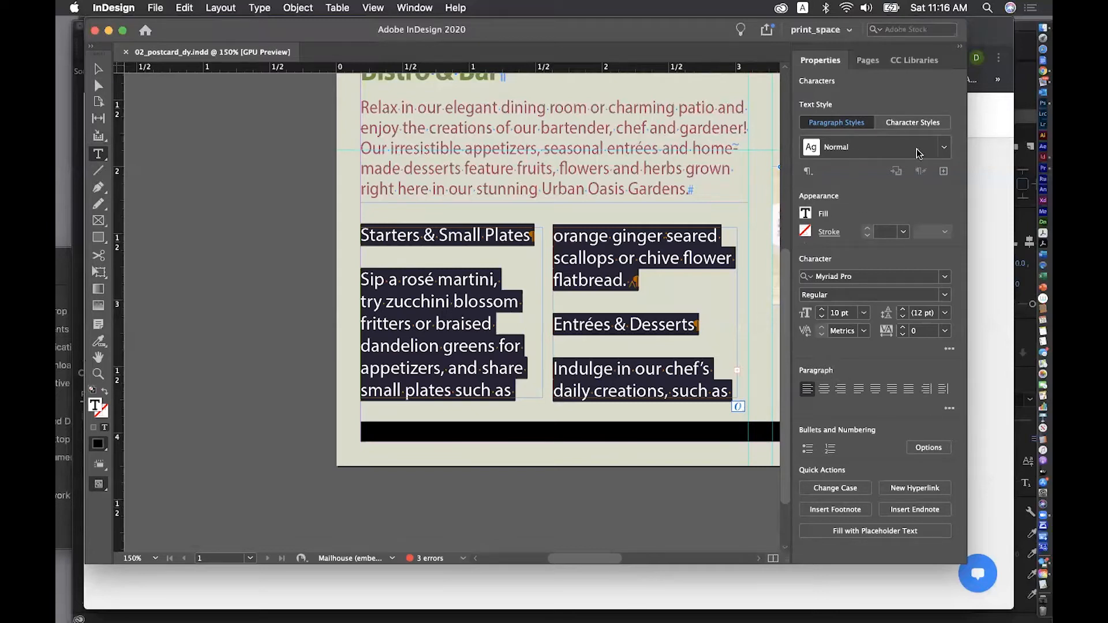
click(942, 150)
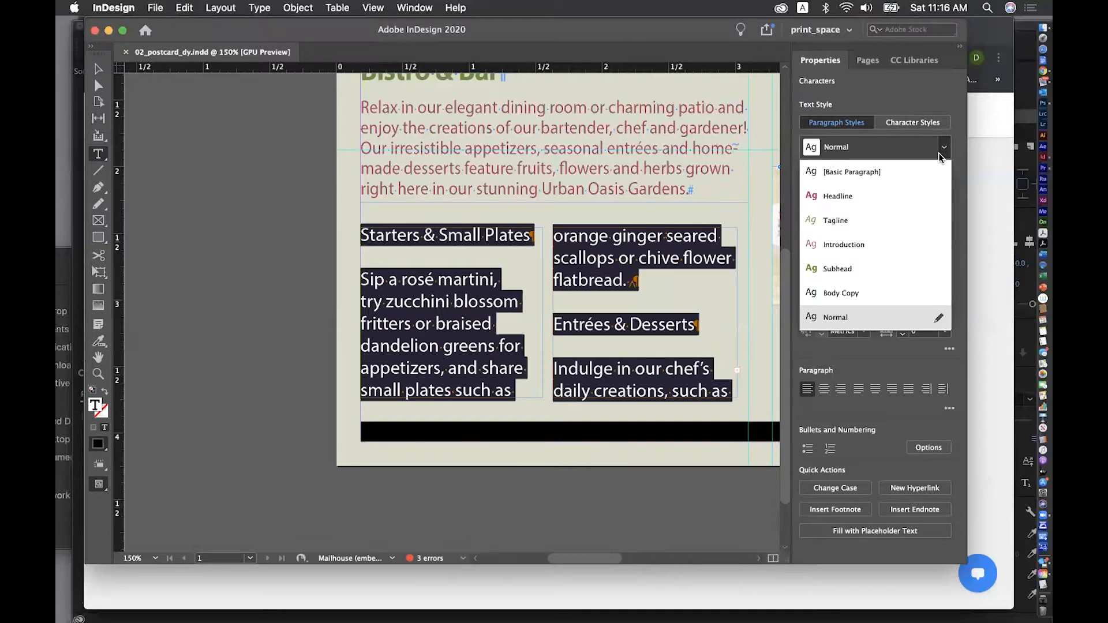
click(888, 294)
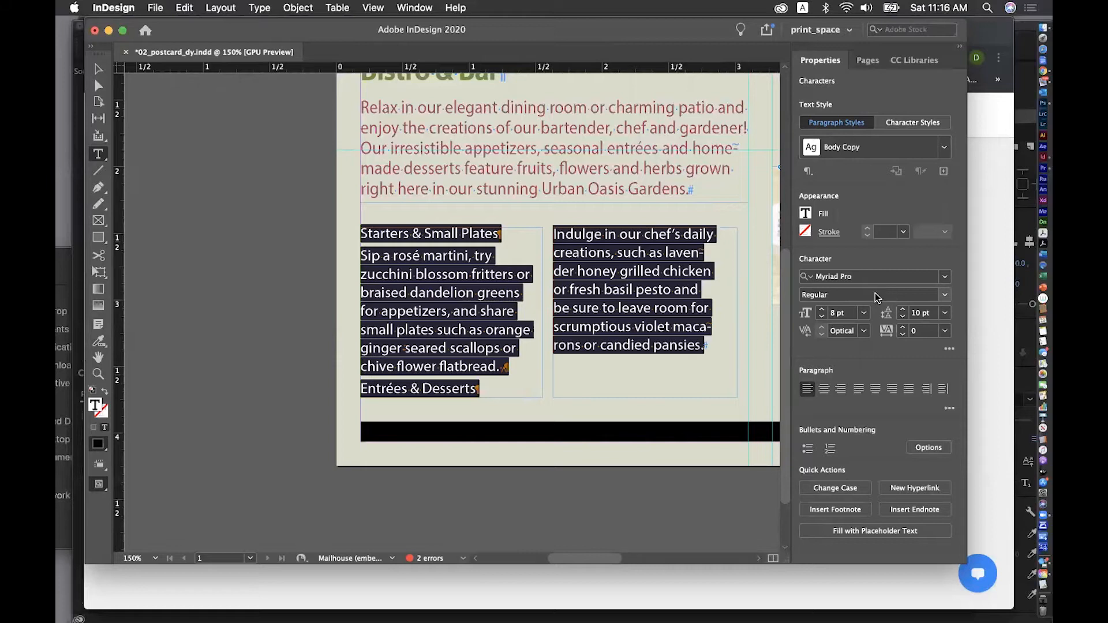
Apply the Subhead paragraph style to the "Starters & Small Plates" line
click(433, 232)
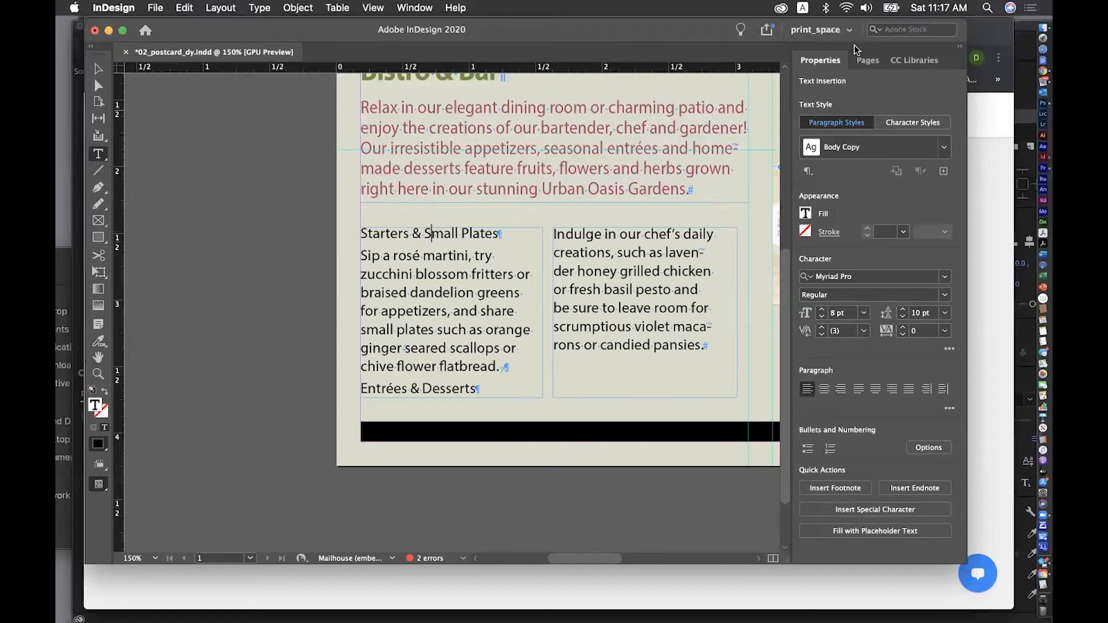
click(942, 147)
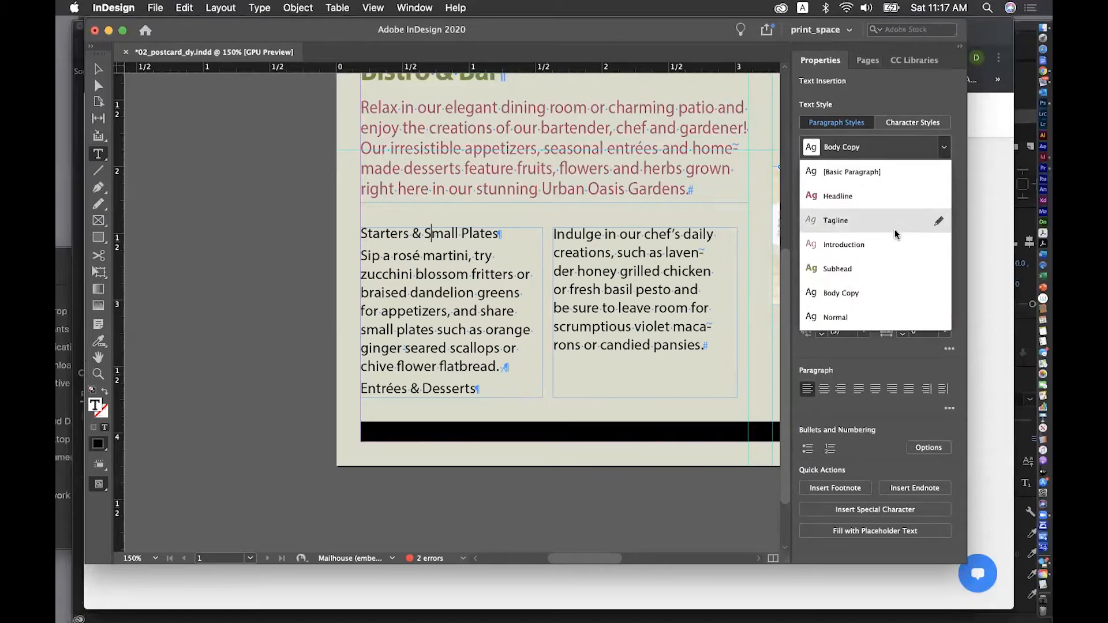
click(882, 262)
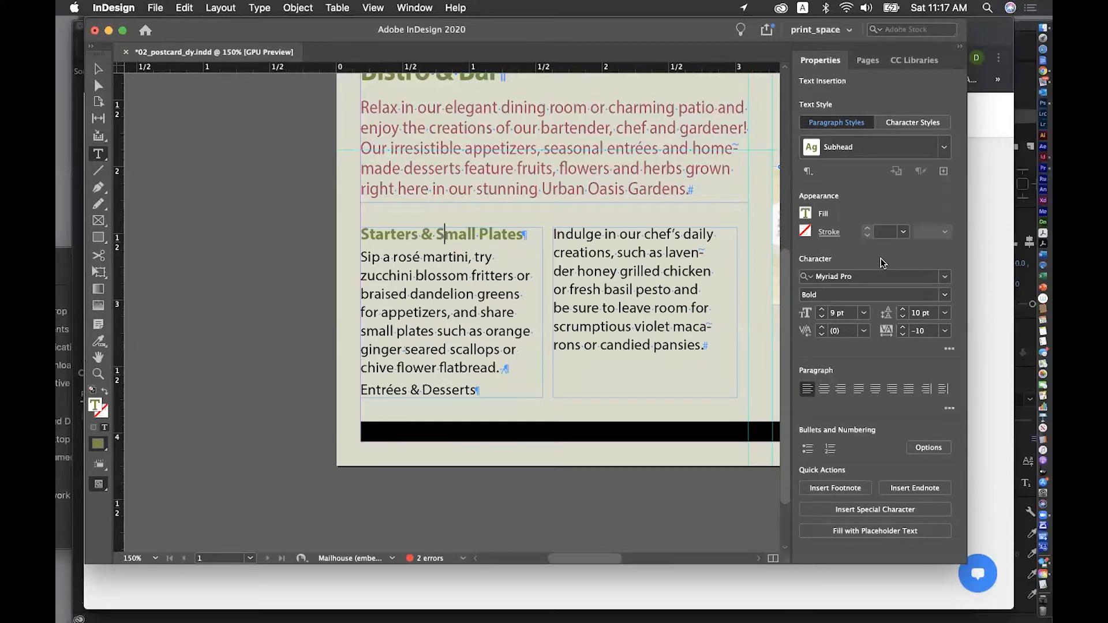
Apply the Subhead paragraph style to the "Entrées & Desserts" line, deselect everything and save the document
click(452, 391)
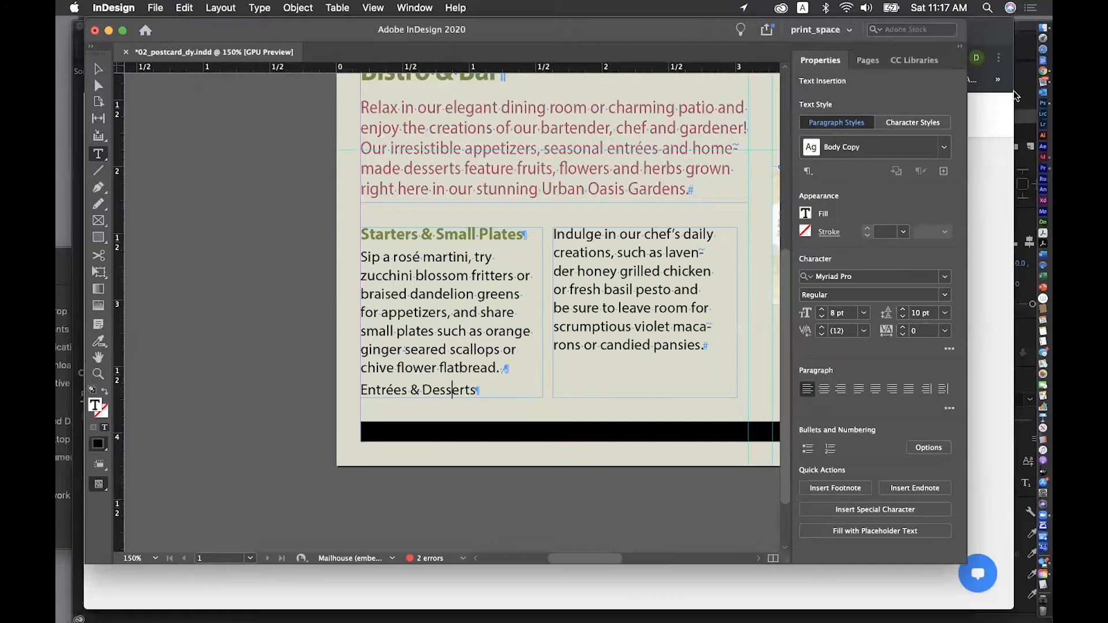
click(943, 147)
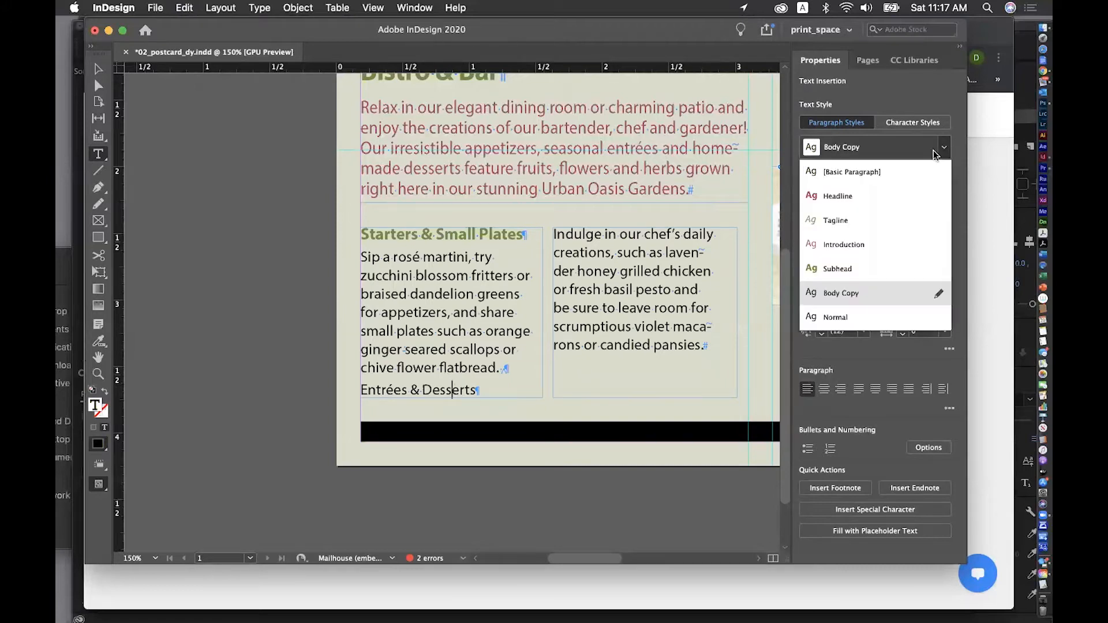
click(899, 269)
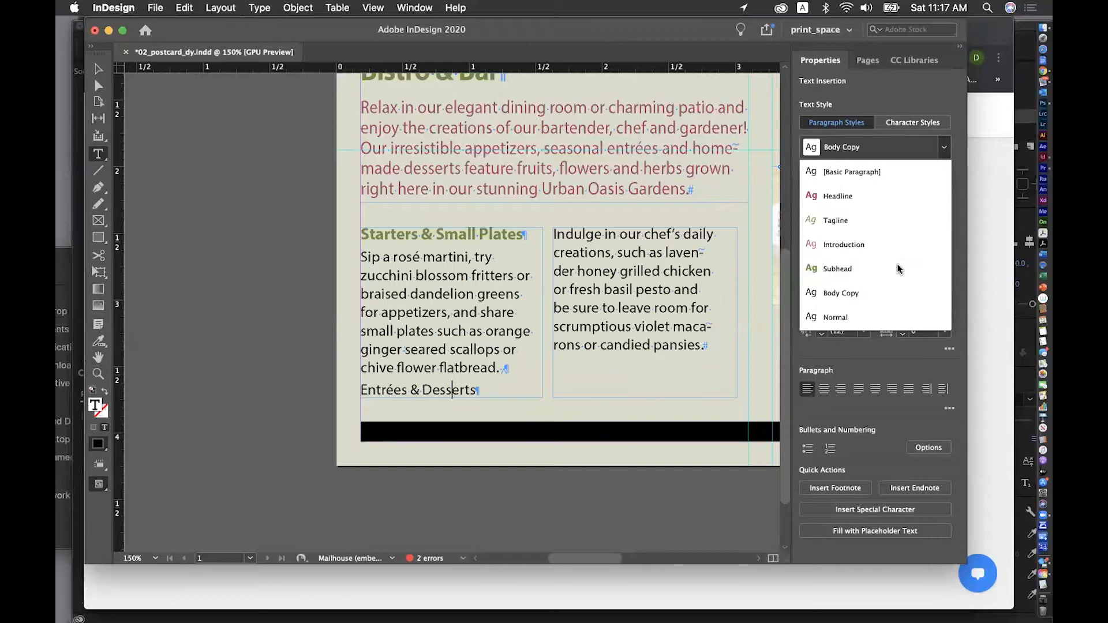
click(844, 270)
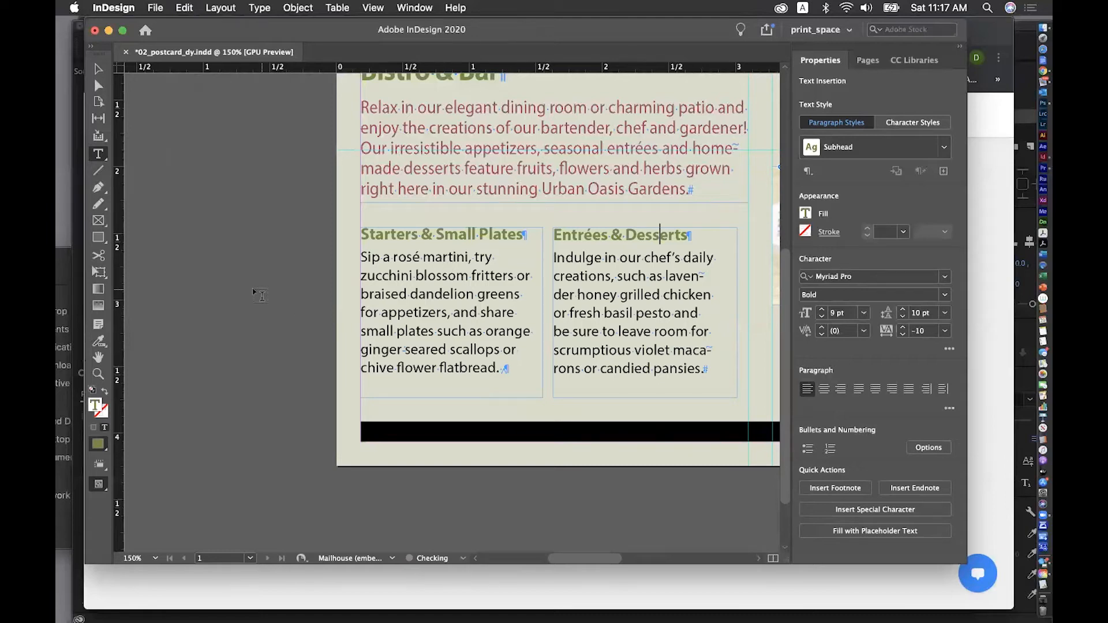
click(98, 72)
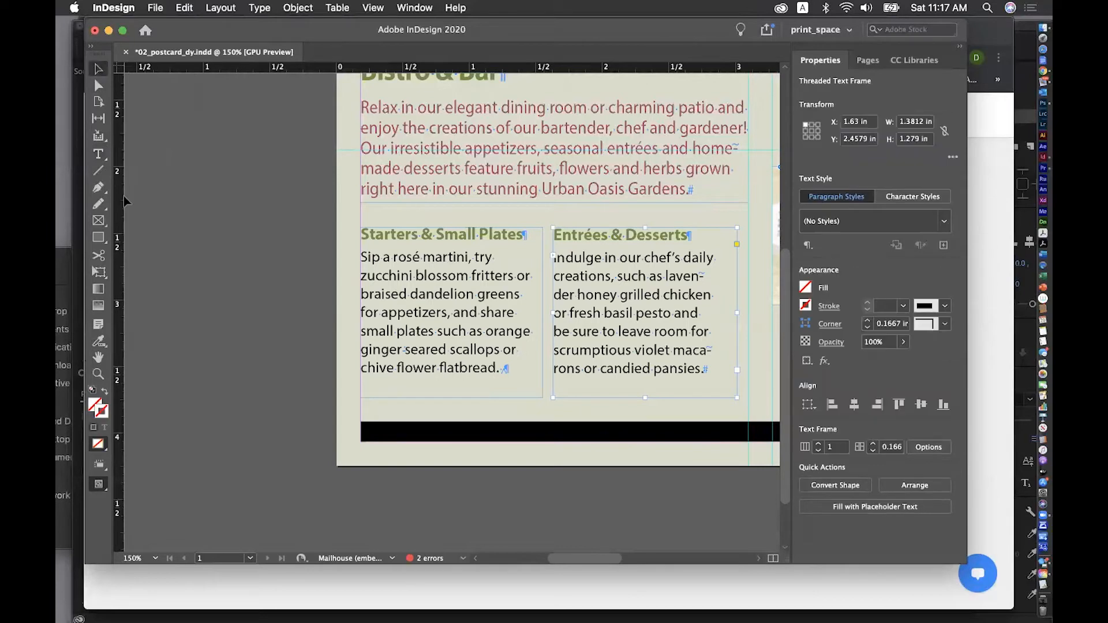
click(165, 285)
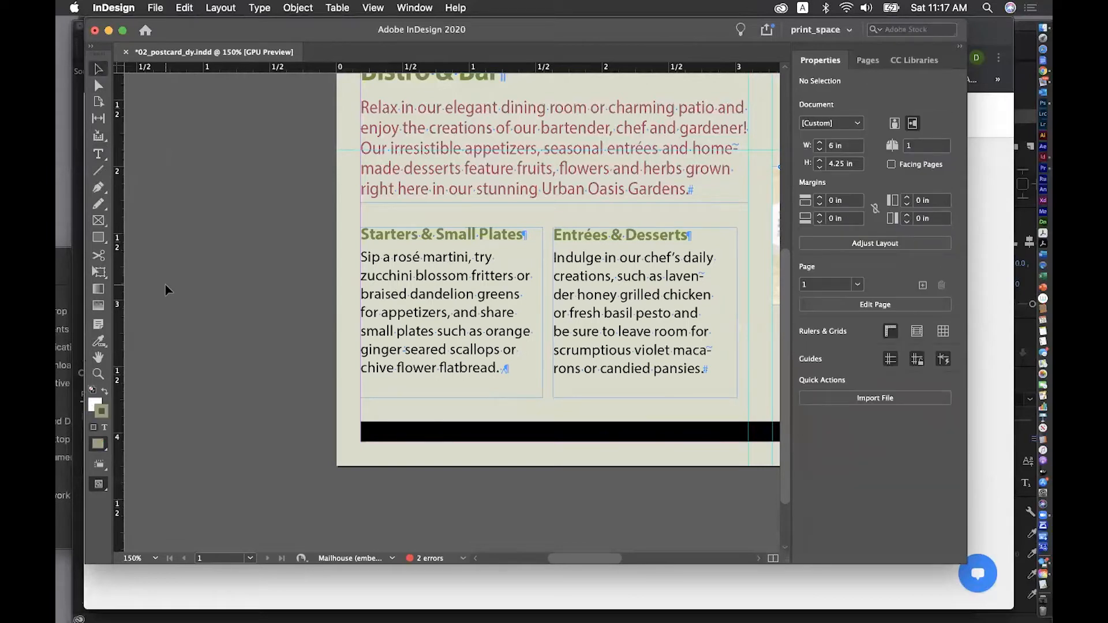
key(super+s)
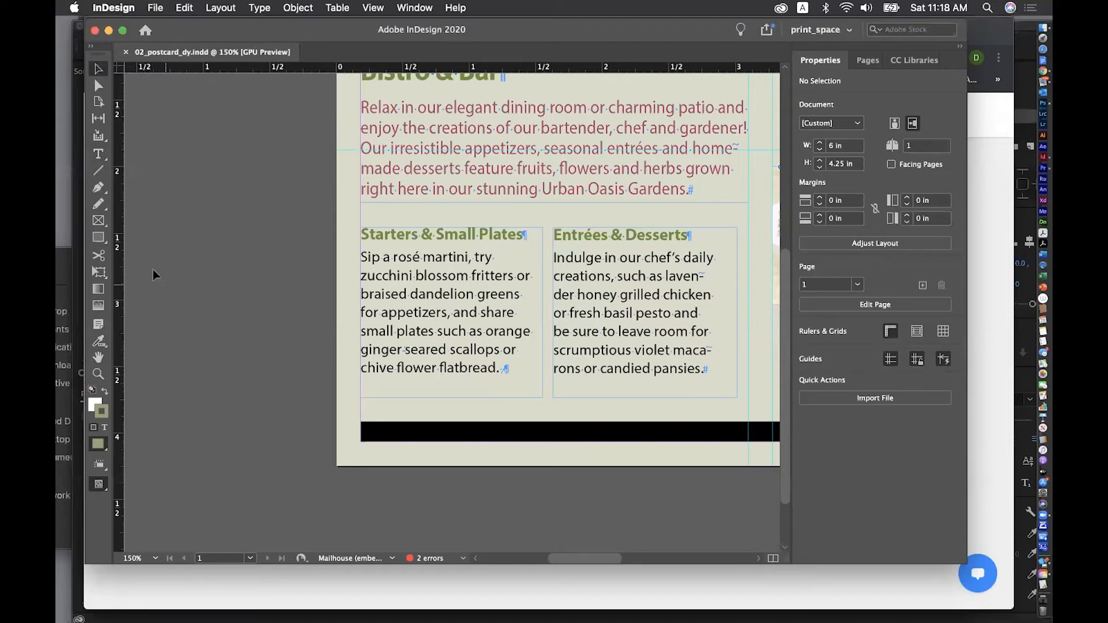
Italicize the words "rosé martini" in the Starters paragraph, with the character style options shown
scroll(307, 203, right, 15)
scroll(310, 203, left, 7)
scroll(309, 204, left, 10)
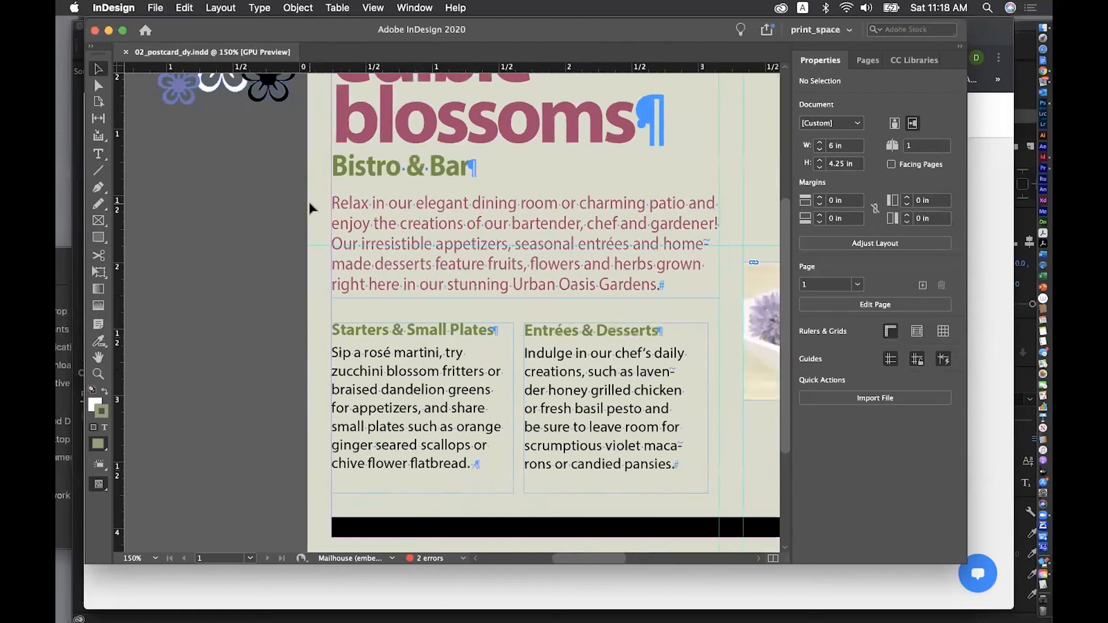
click(98, 153)
drag(437, 305, 511, 306)
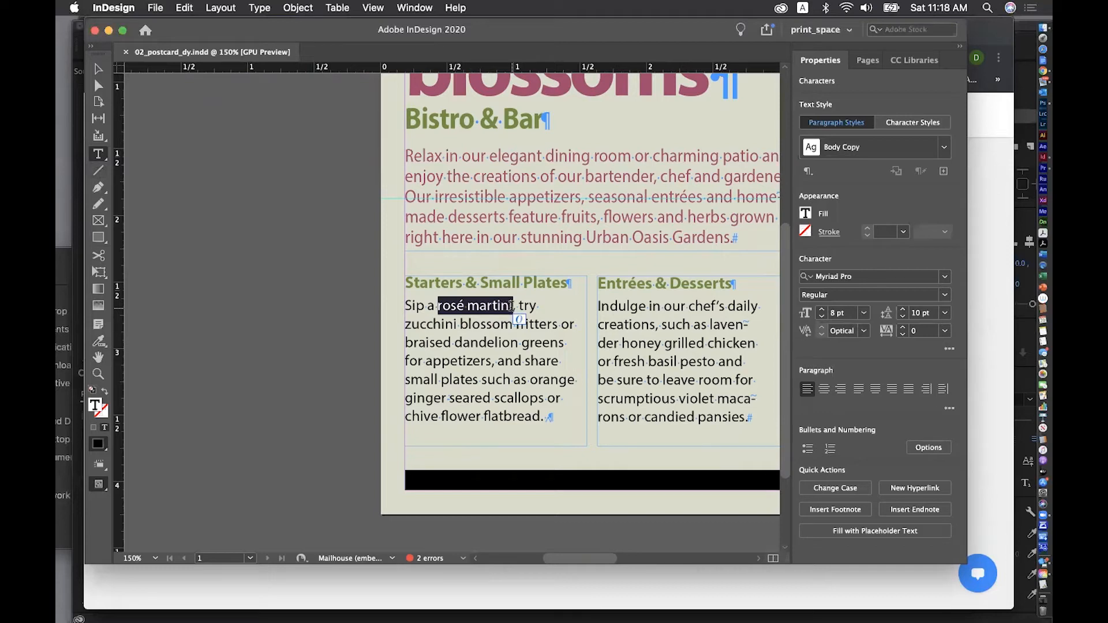
click(910, 121)
key(super+shift+i)
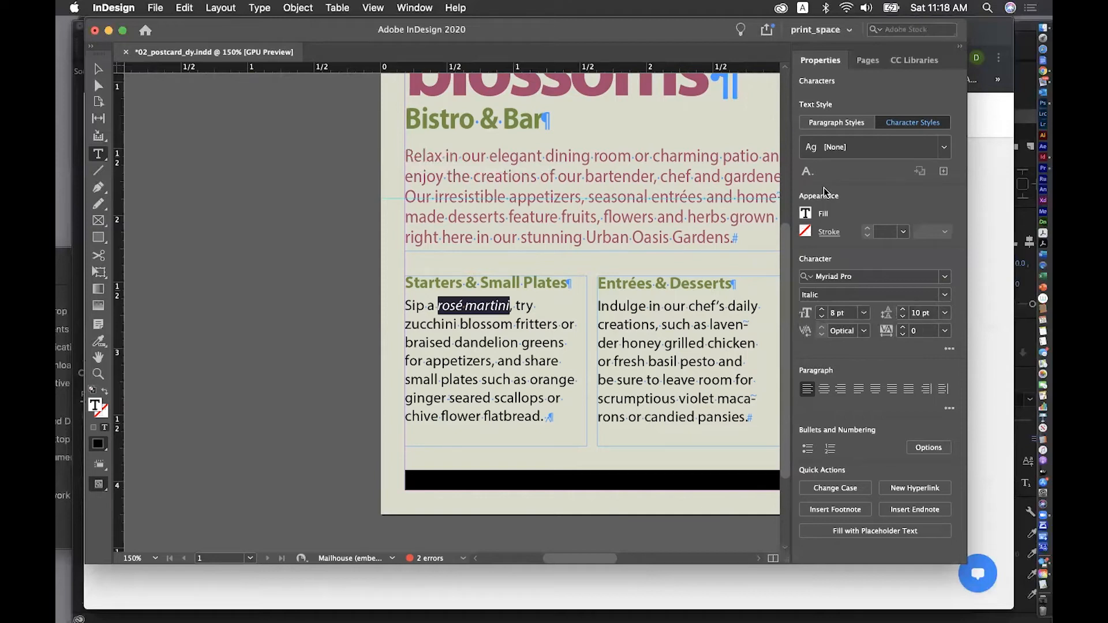
Set the fill of the italic words "rosé martini" to Red-Bright, deselect the text and save the document
click(805, 216)
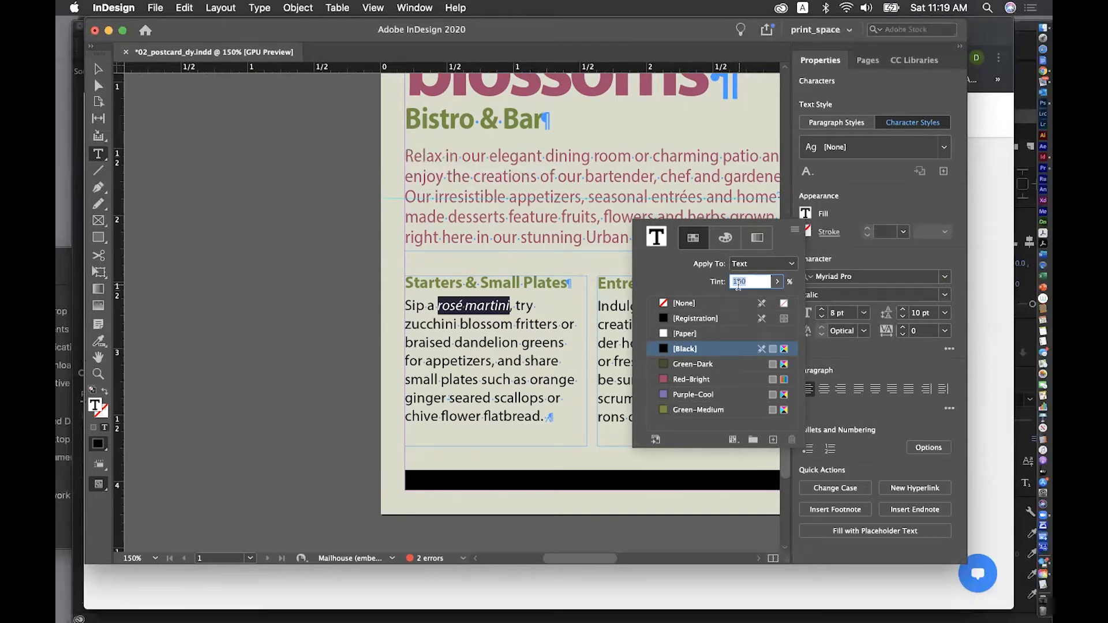
click(700, 381)
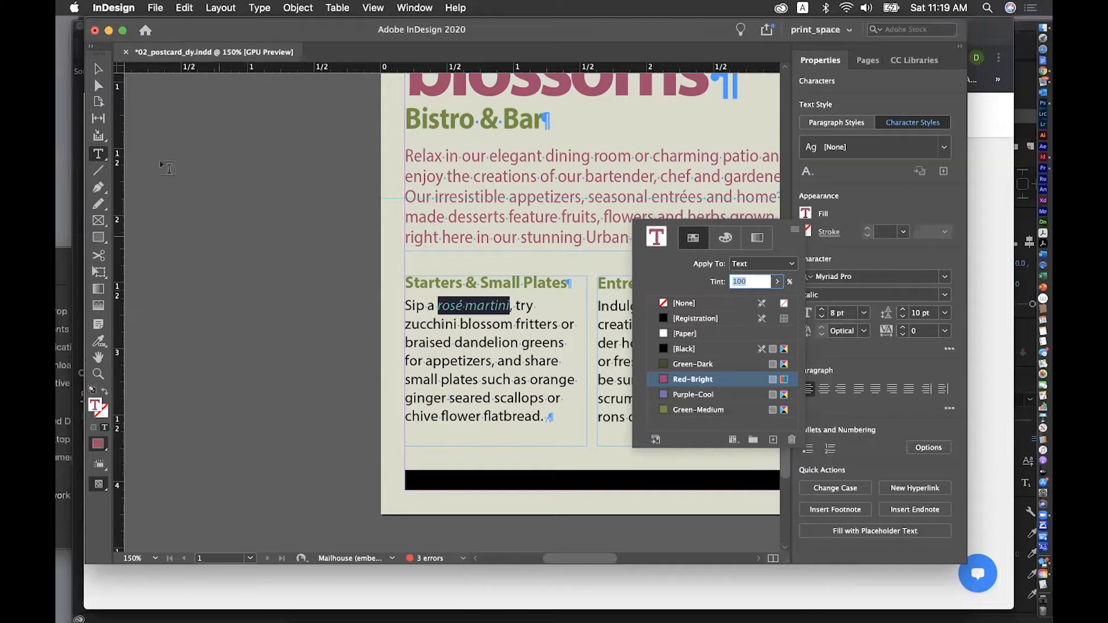
click(98, 70)
click(194, 324)
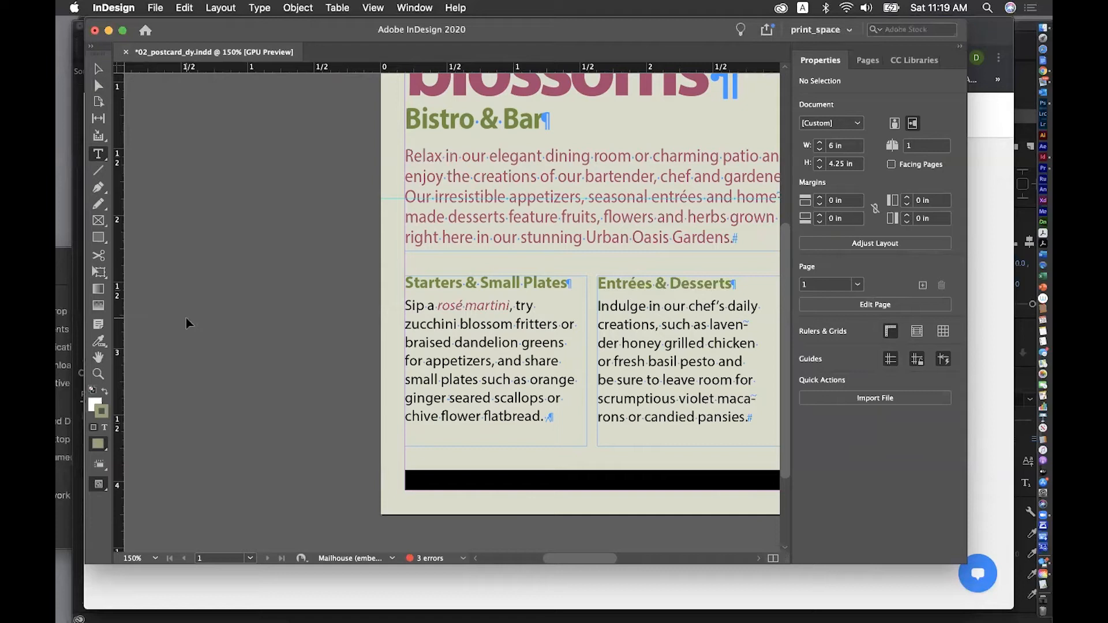
key(super+s)
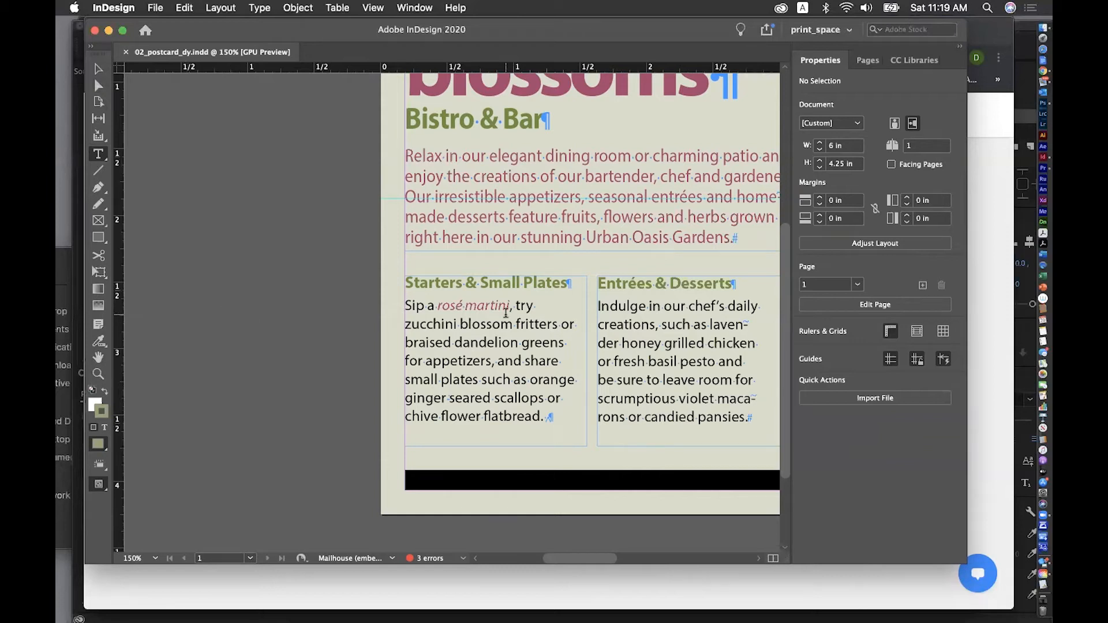
Create a character style named red_italic from the formatted "rosé martini," text, with Apply Style to Selection enabled
drag(511, 307, 438, 305)
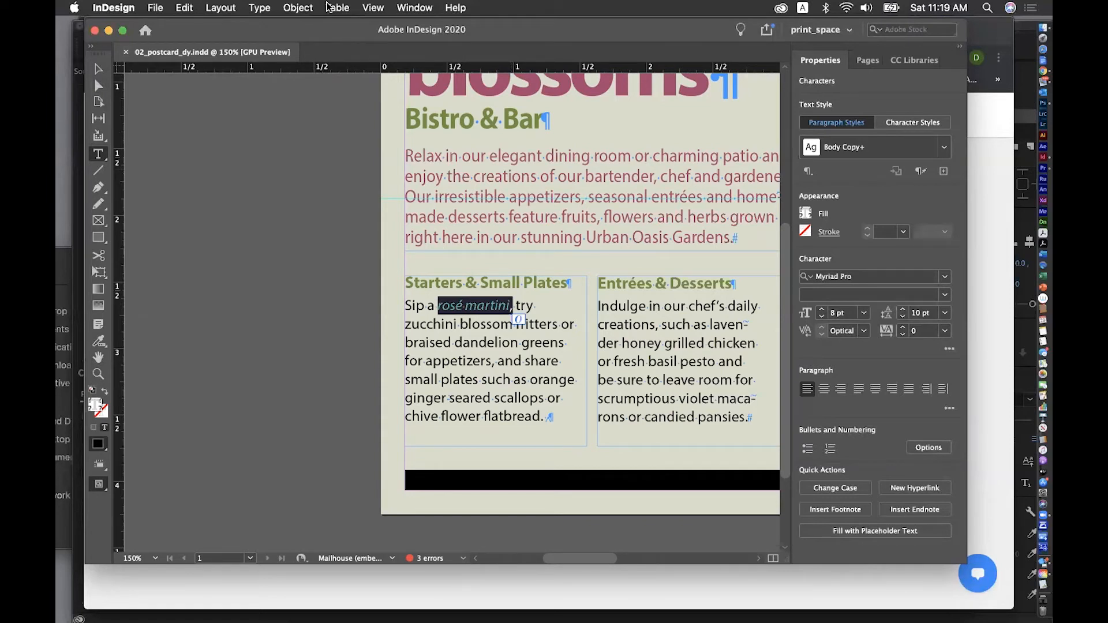
click(257, 7)
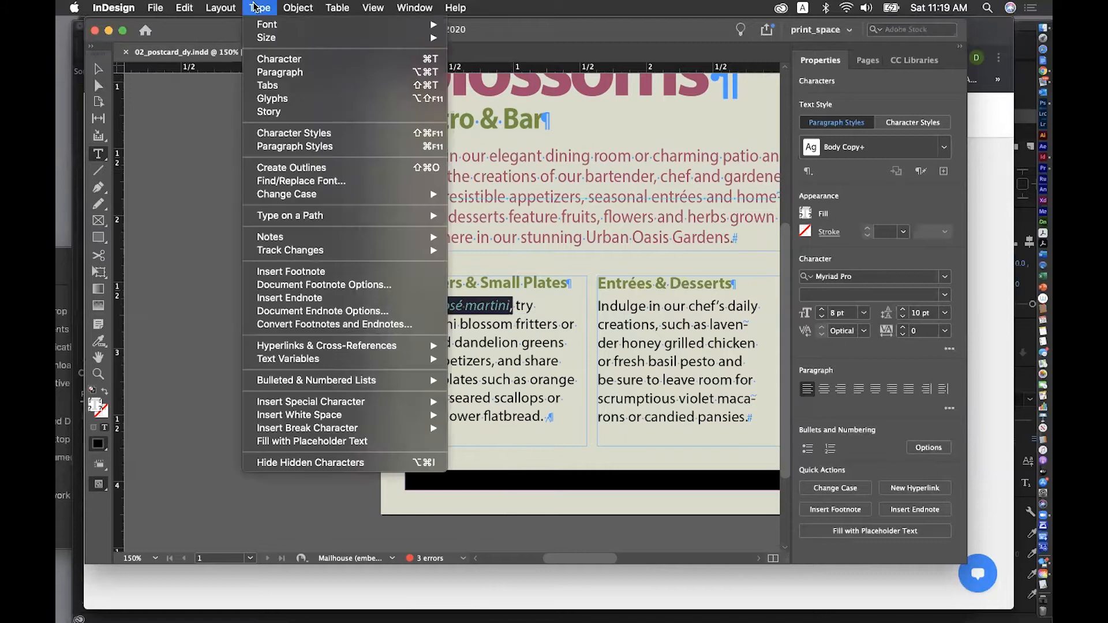
click(293, 135)
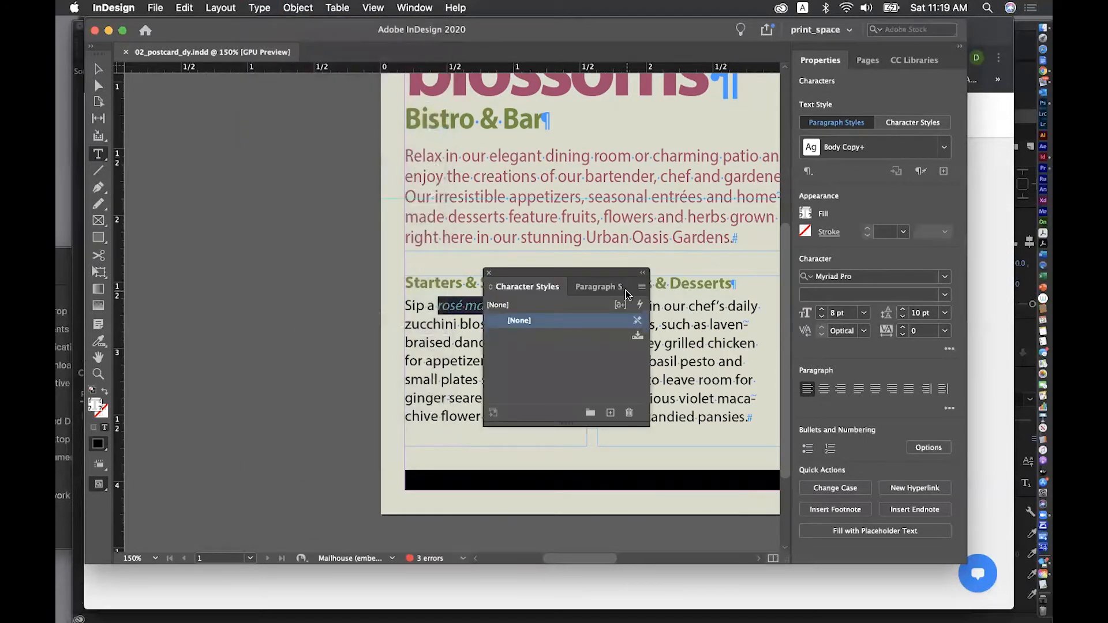
drag(591, 269, 313, 227)
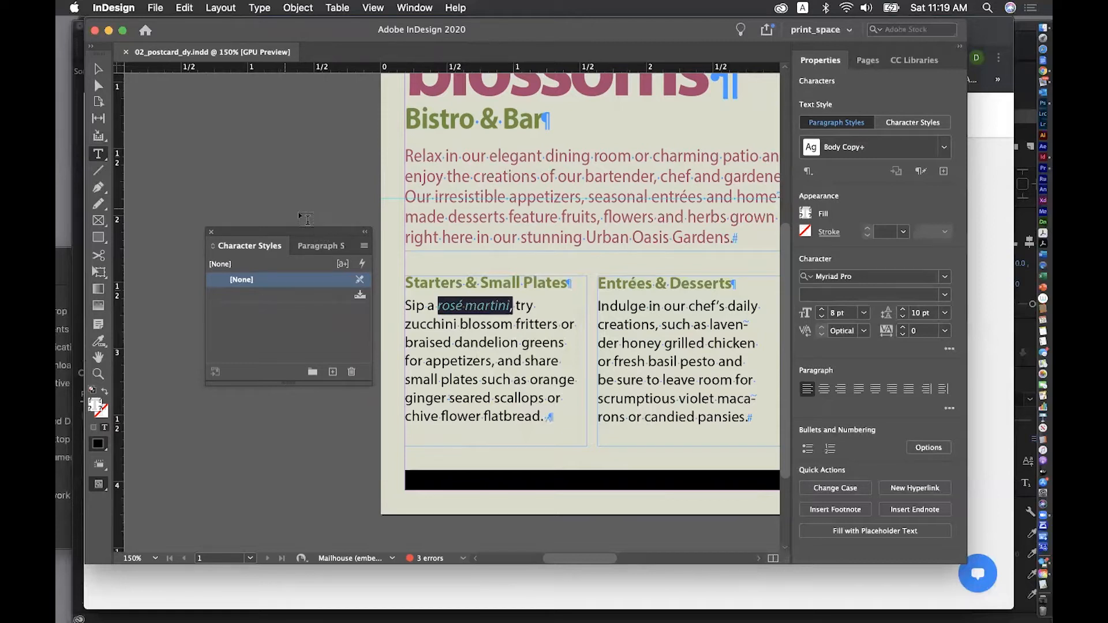
click(364, 247)
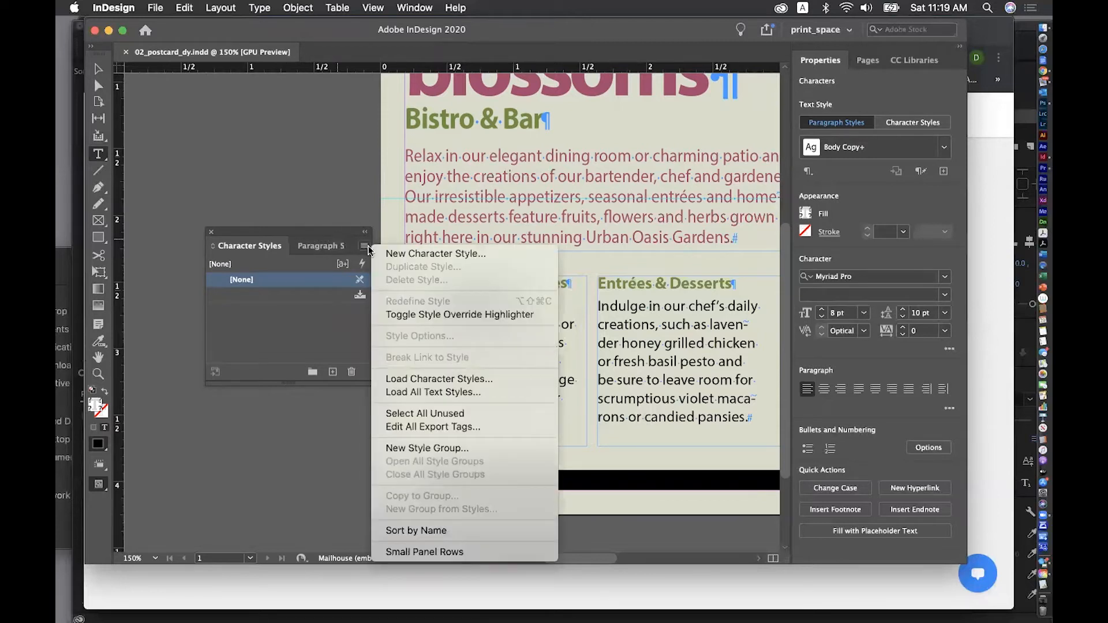
click(416, 254)
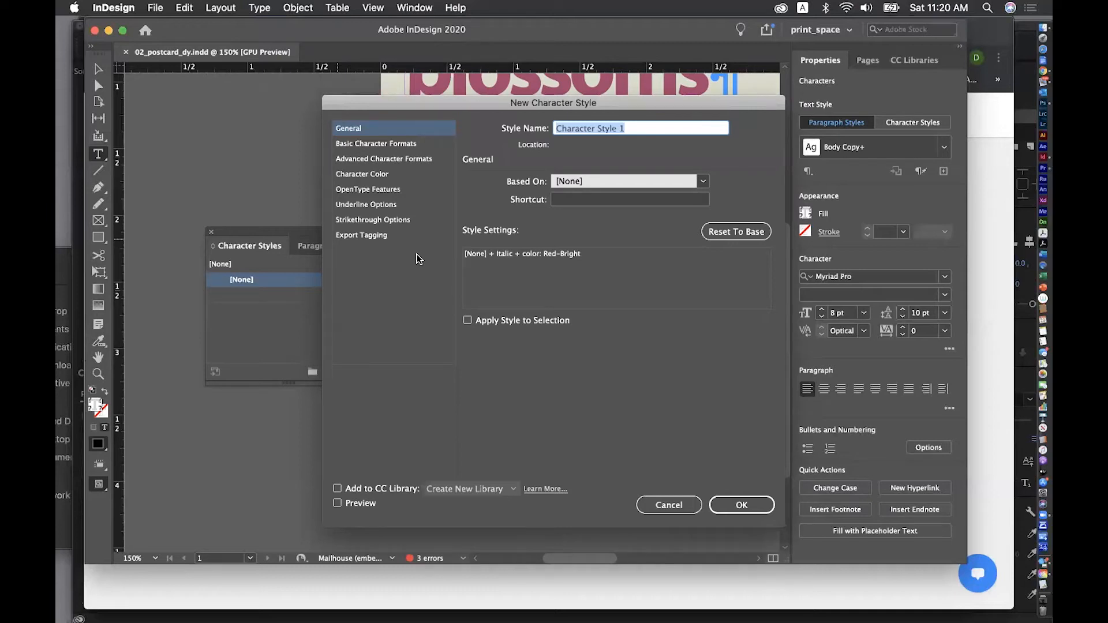
text(r)
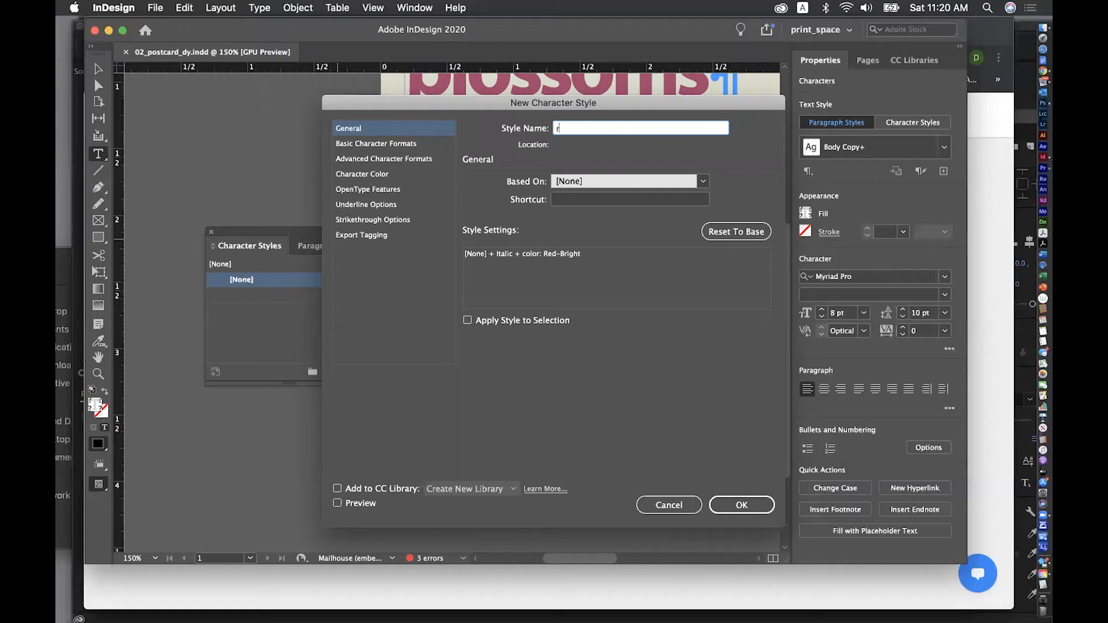
text(ed_italic)
click(467, 321)
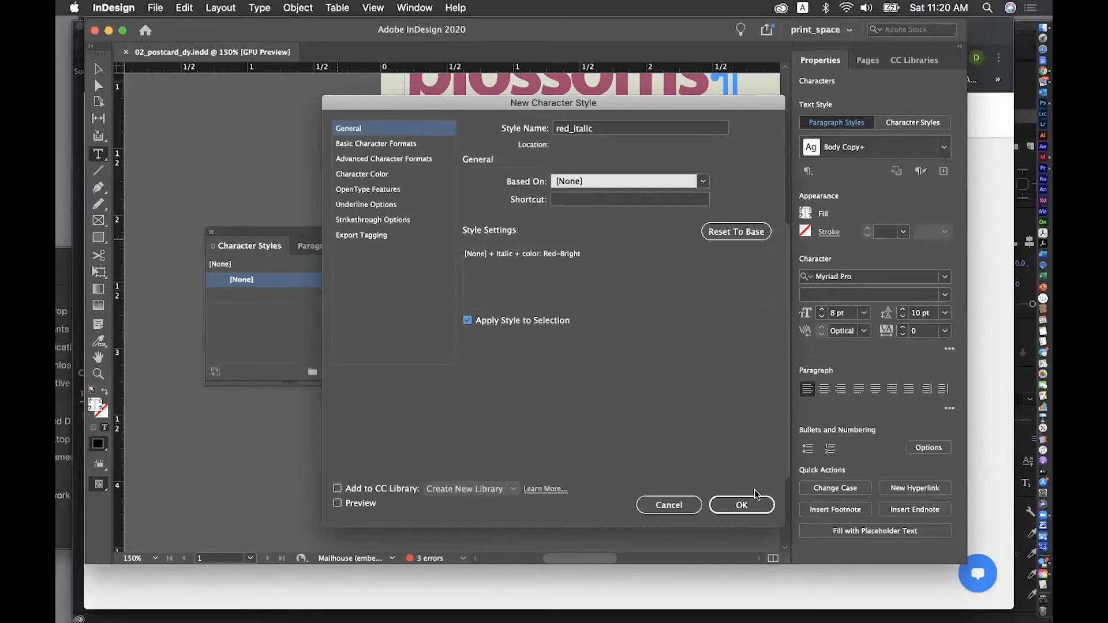
click(746, 505)
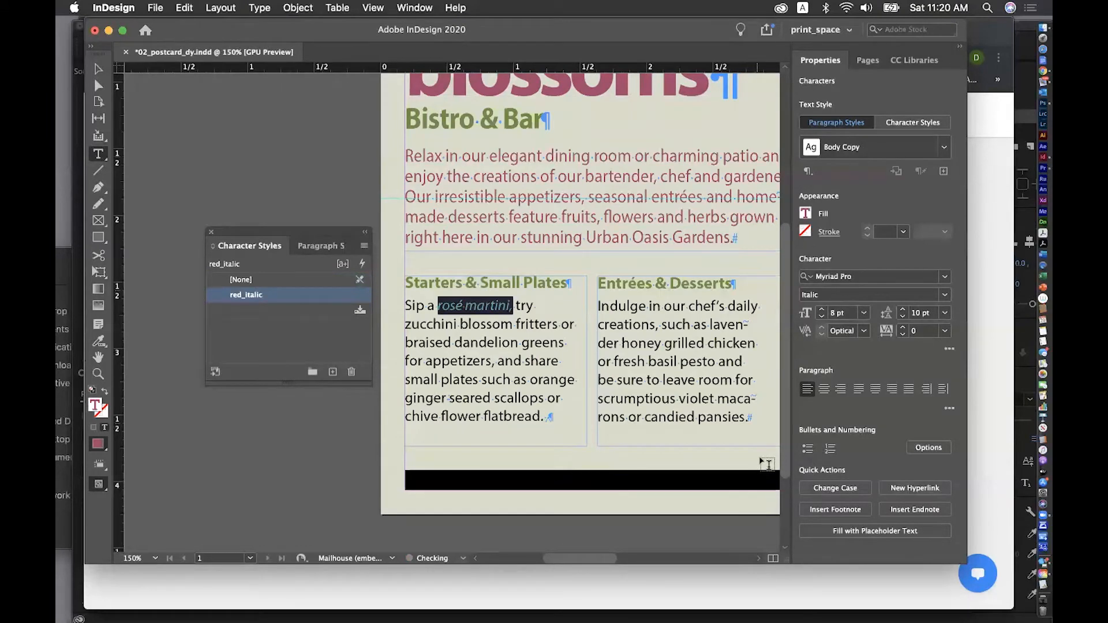
Apply red_italic to "zucchini blossom fritters or braised dandelion greens" and "orange ginger seared scallops or chive flower flatbread" in the Starters paragraph
drag(405, 324, 513, 325)
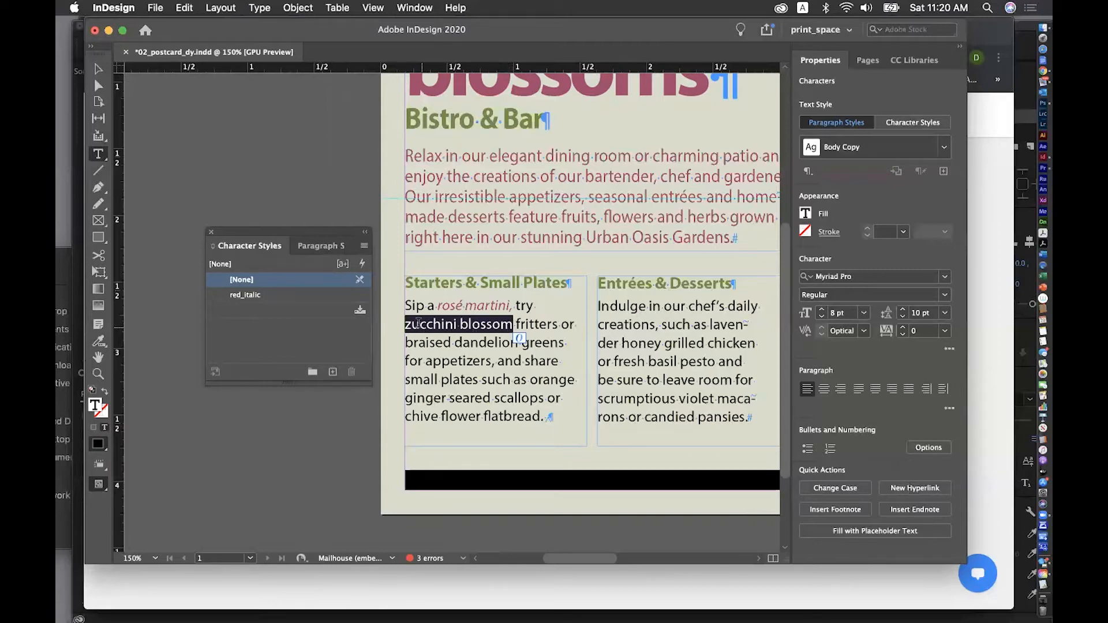
drag(406, 326, 563, 340)
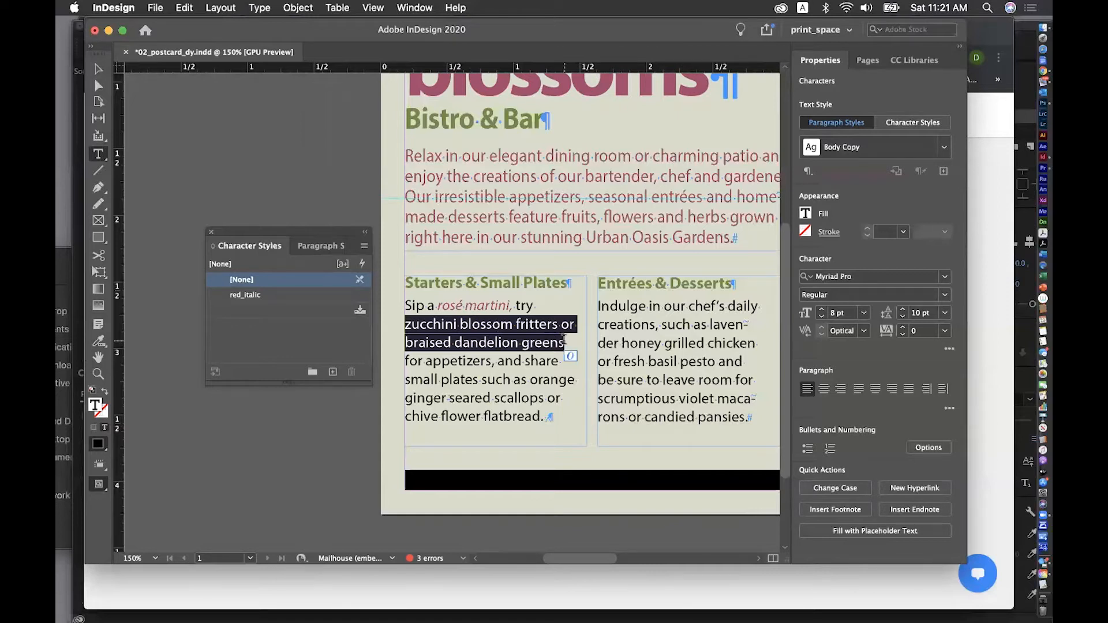
click(275, 293)
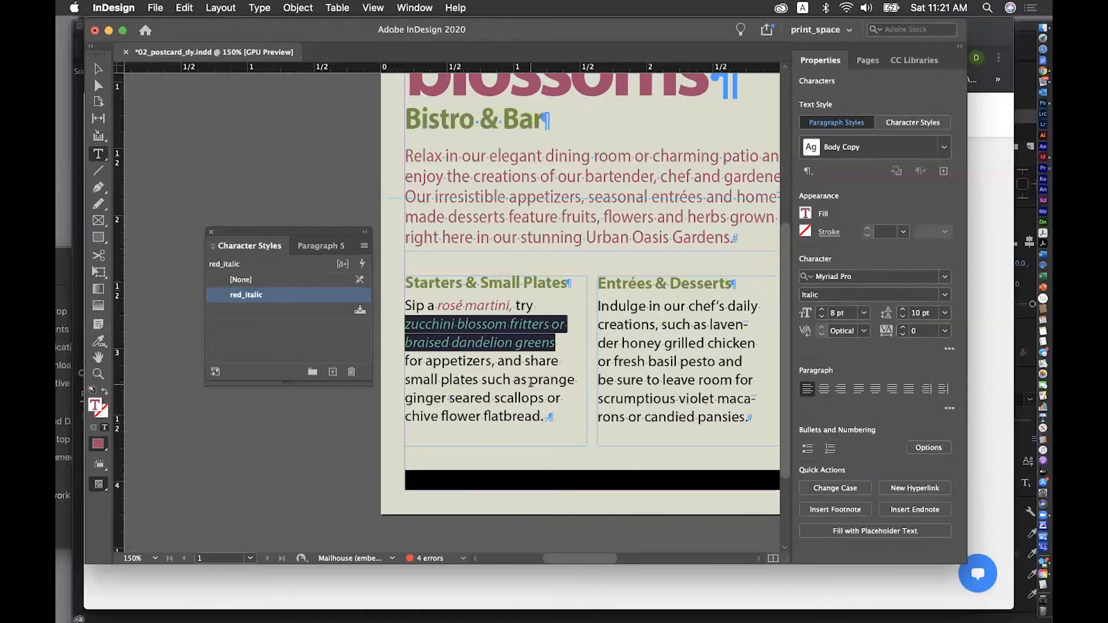
drag(529, 380, 540, 415)
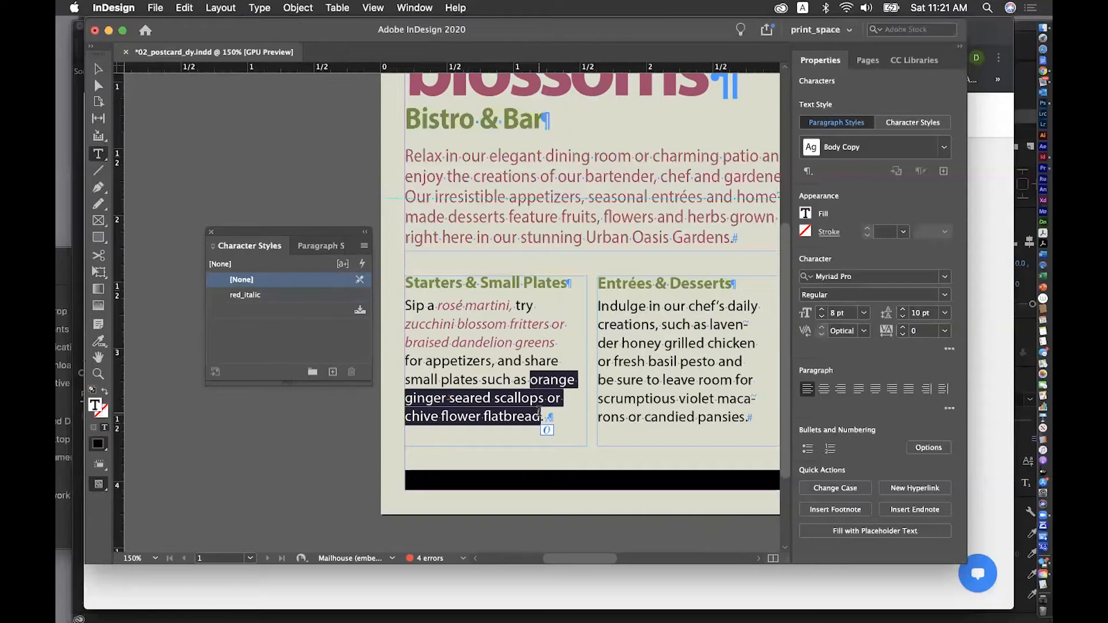
click(255, 295)
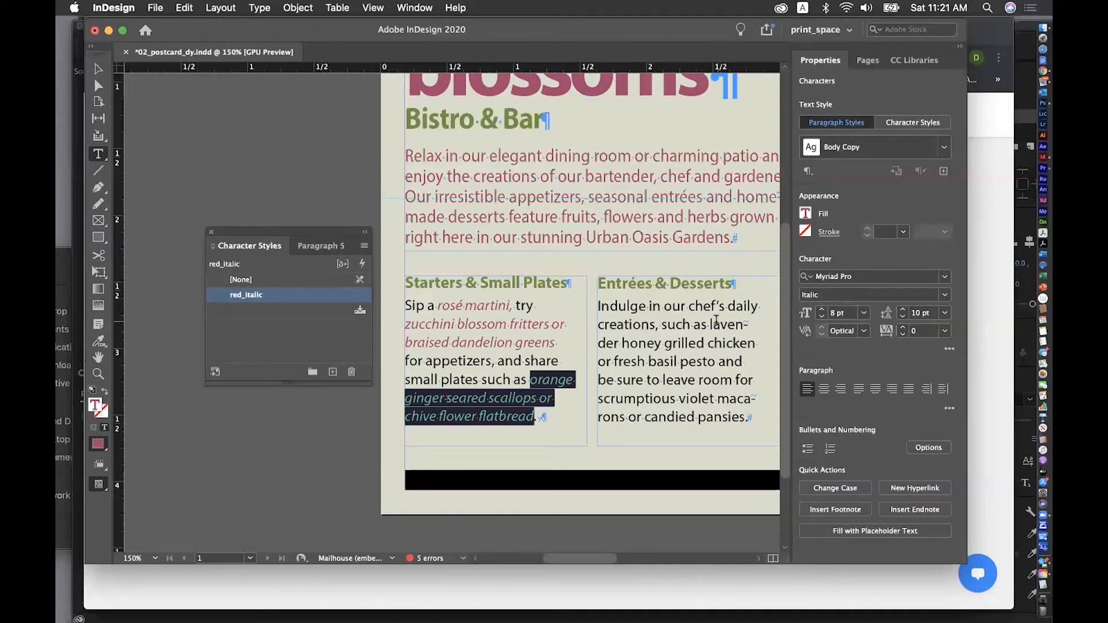
Apply red_italic to "lavender honey grilled chicken or fresh basil pesto" and "violet macarons or candied pansies" in the Entrées paragraph
drag(709, 324, 701, 362)
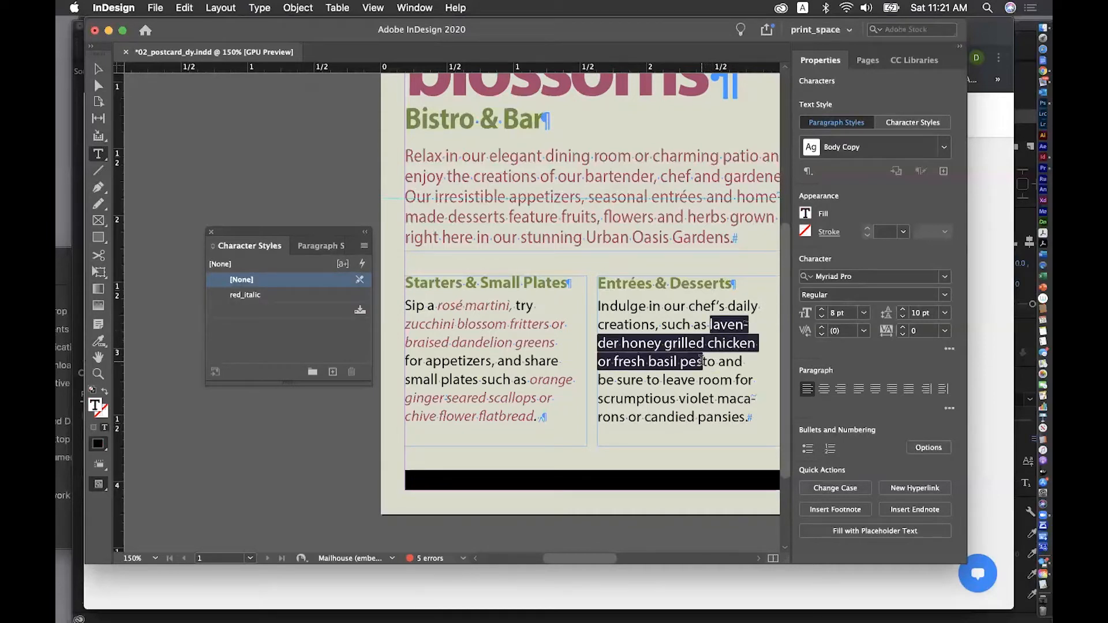
drag(700, 360, 716, 361)
click(247, 295)
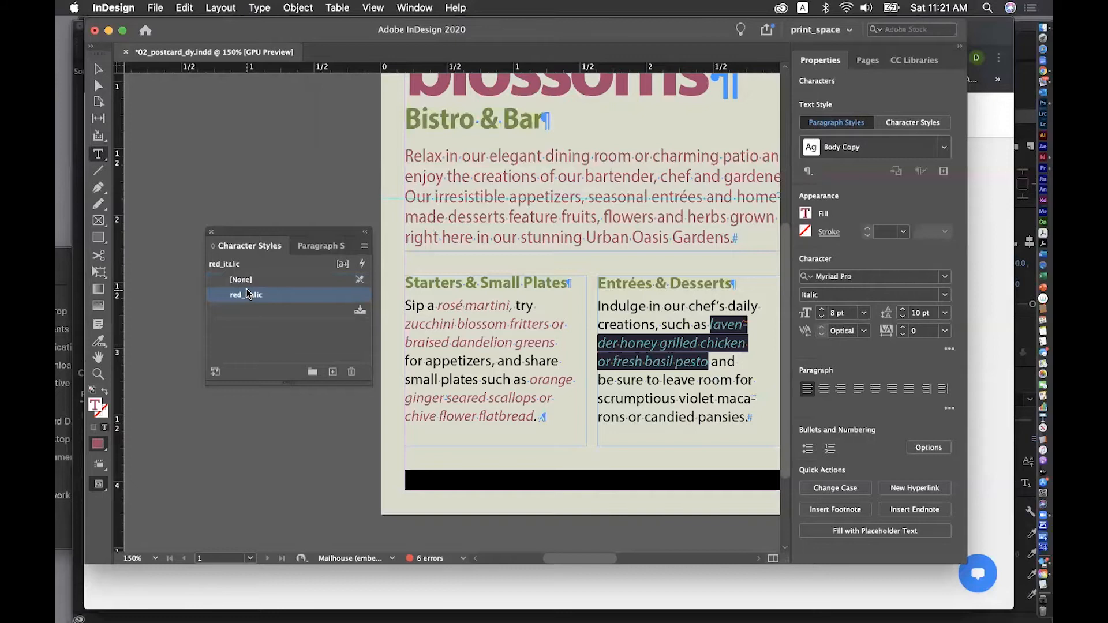
scroll(450, 358, left, 3)
scroll(450, 359, down, 2)
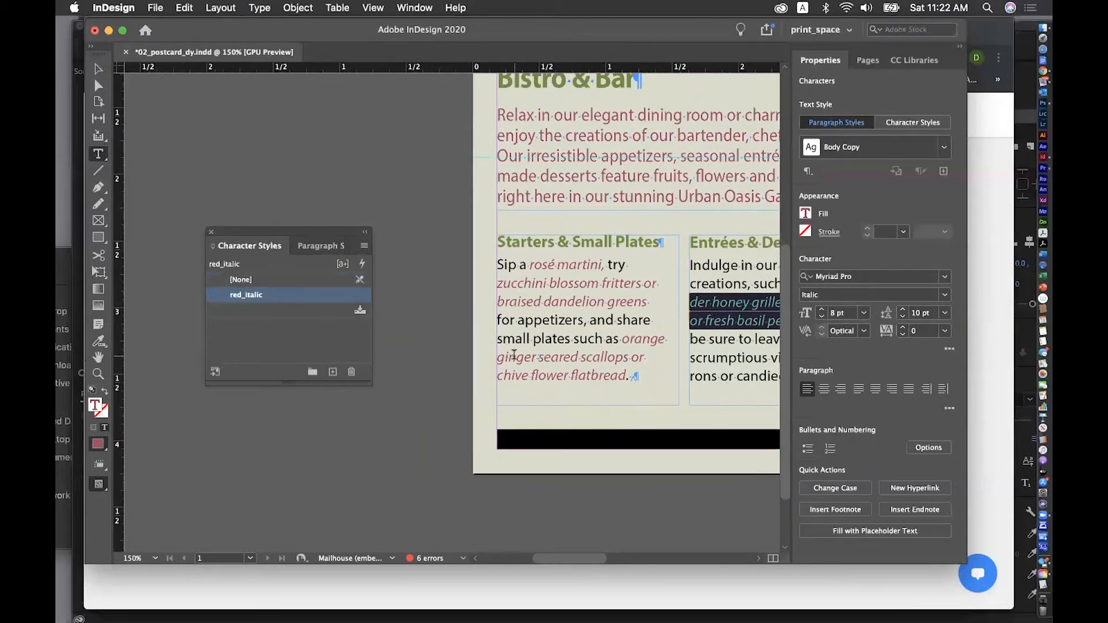
scroll(514, 355, right, 4)
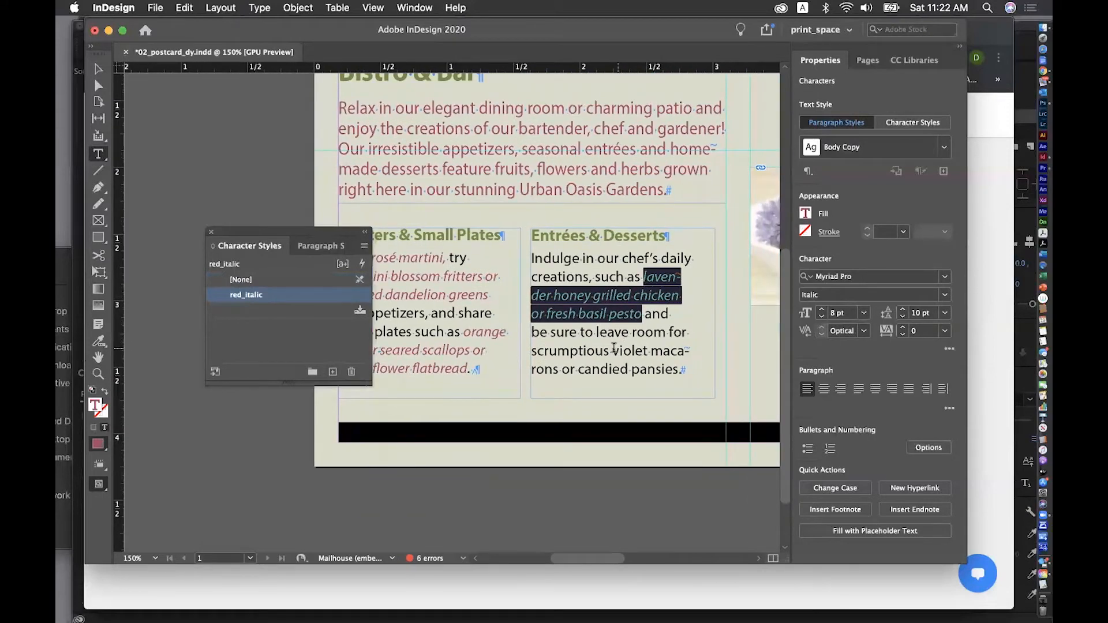
drag(612, 350, 678, 372)
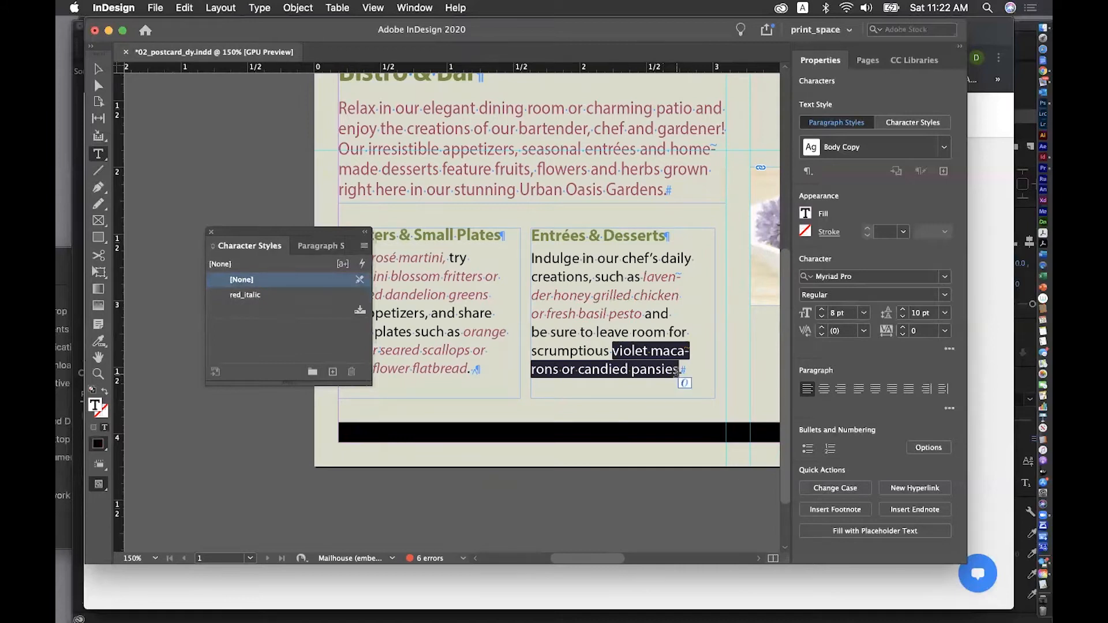
click(295, 295)
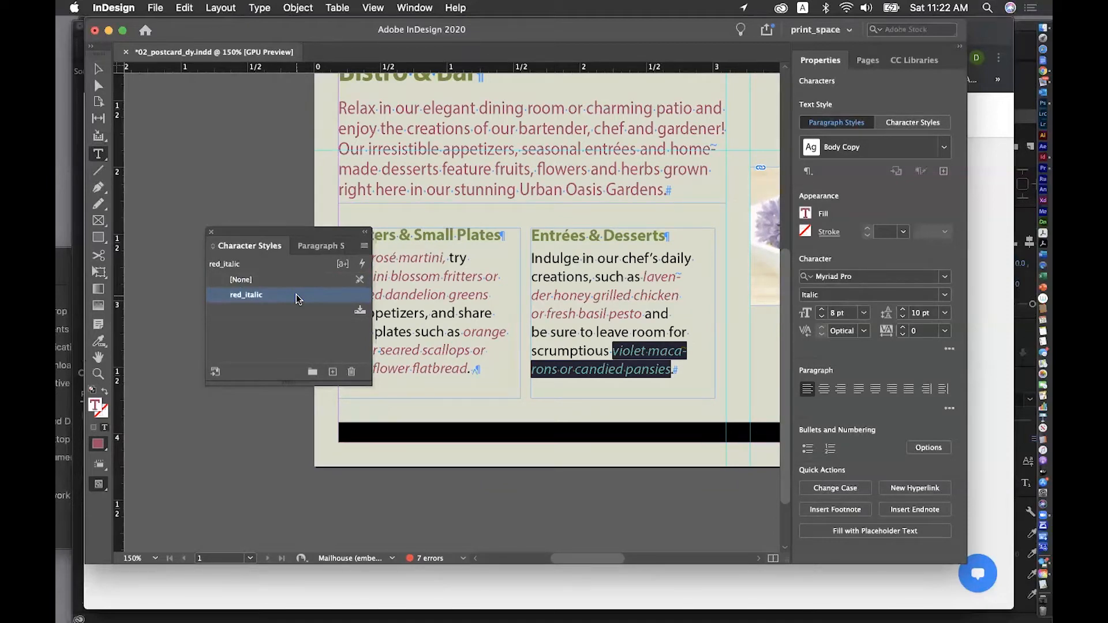
Collapse and close the floating character and paragraph styles group, and save the postcard document
click(365, 231)
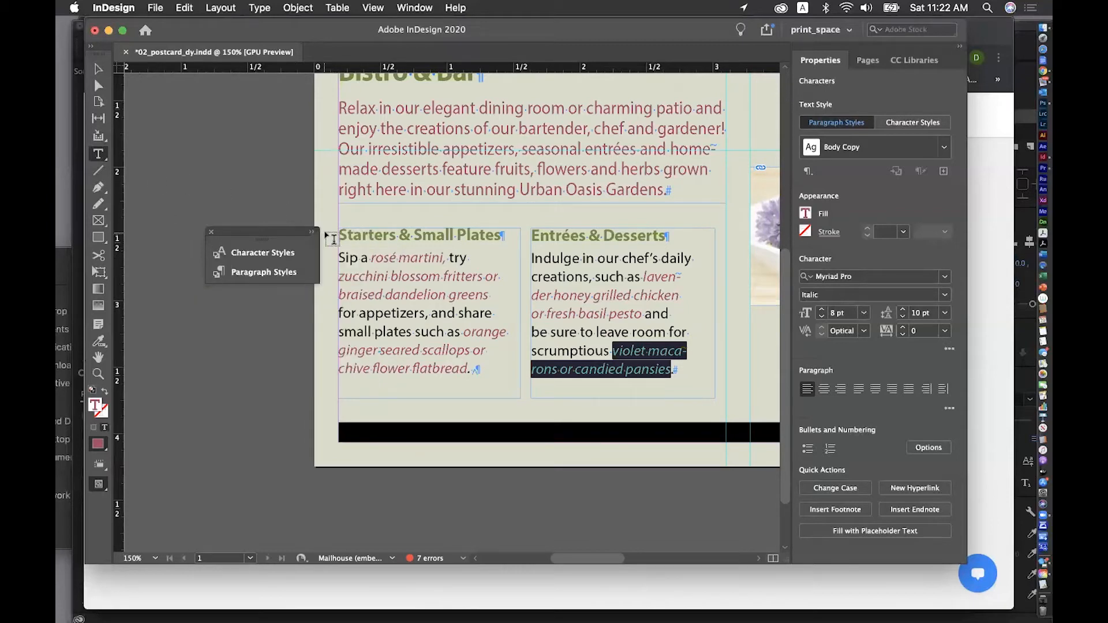
click(212, 232)
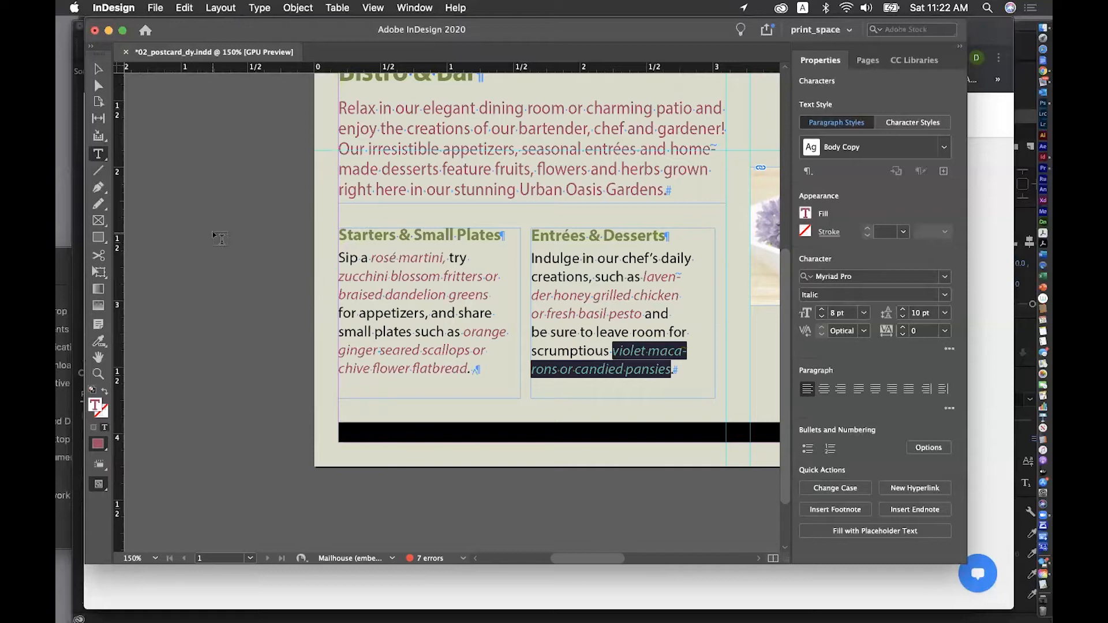
key(super+s)
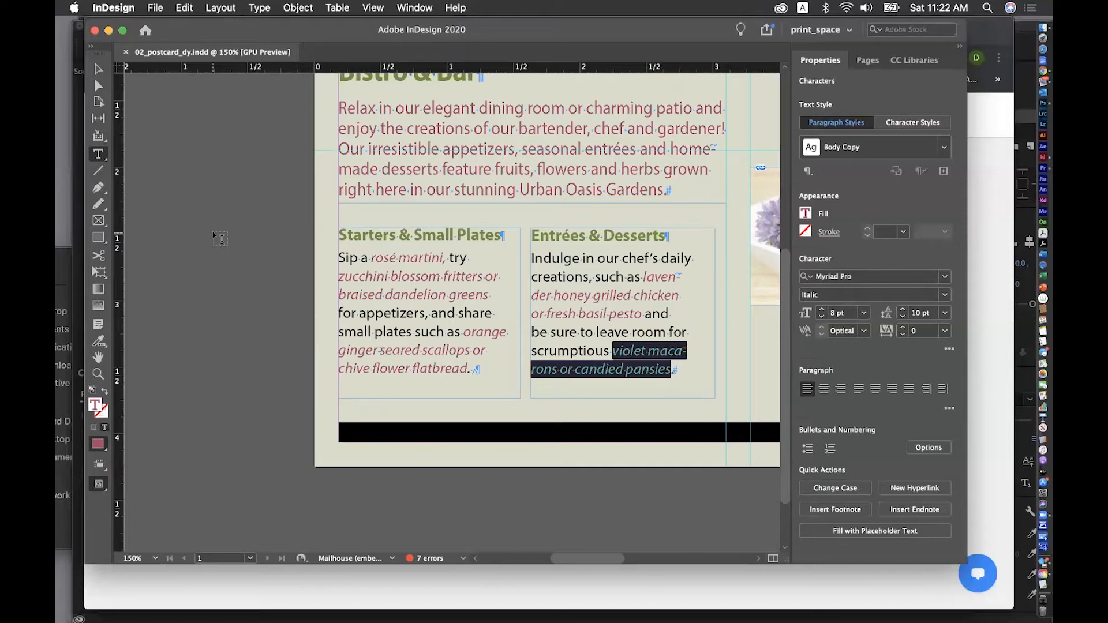
Fit the whole postcard page in the window and deselect all text
click(152, 8)
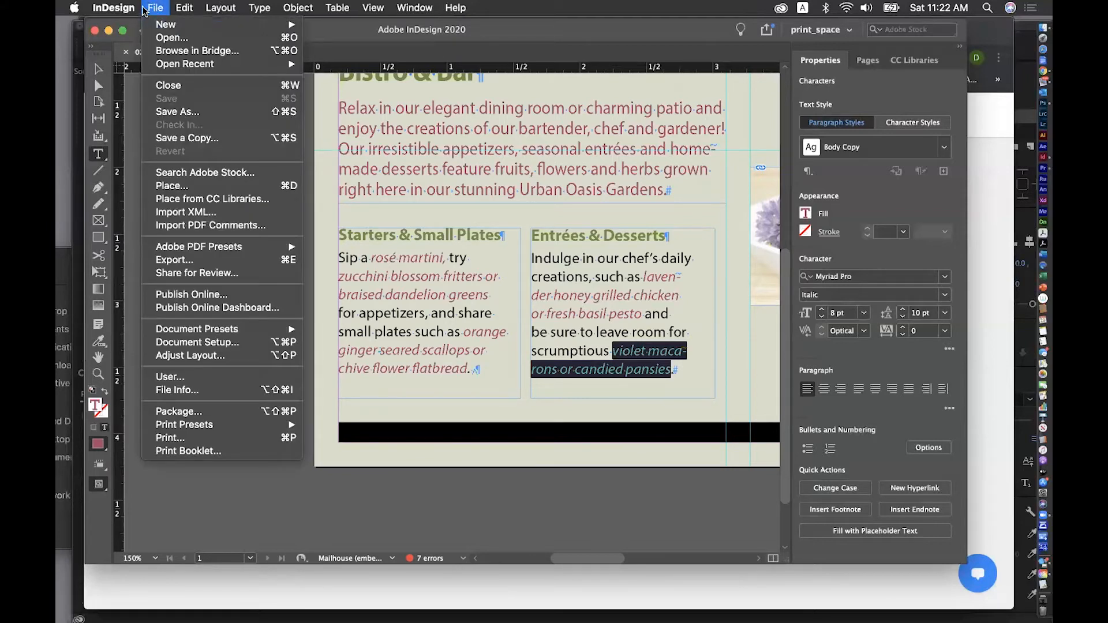
click(145, 10)
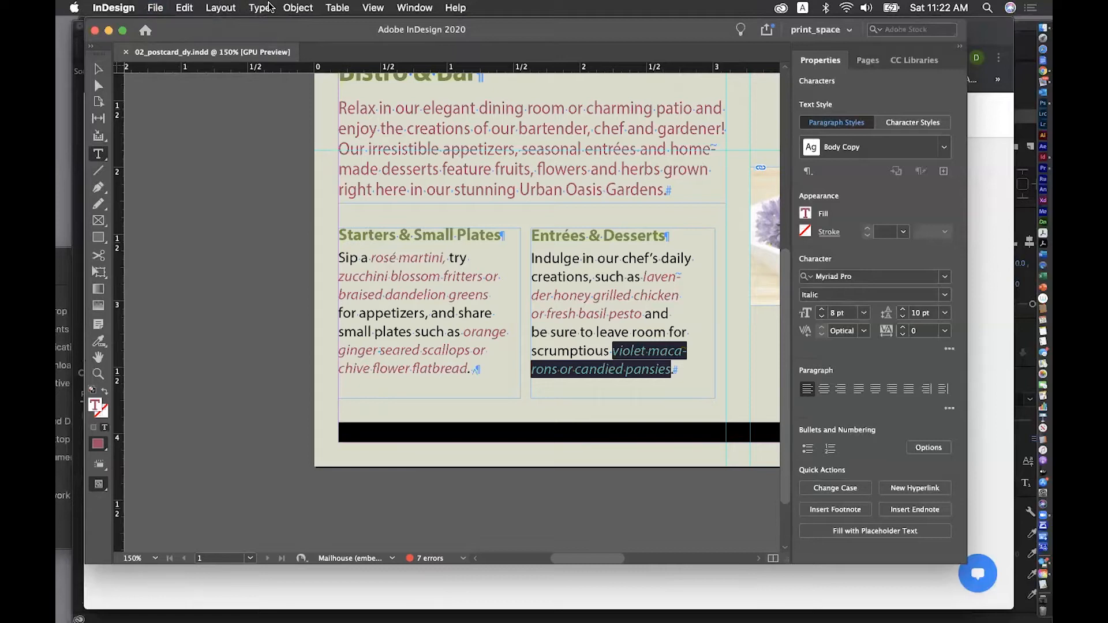
click(368, 7)
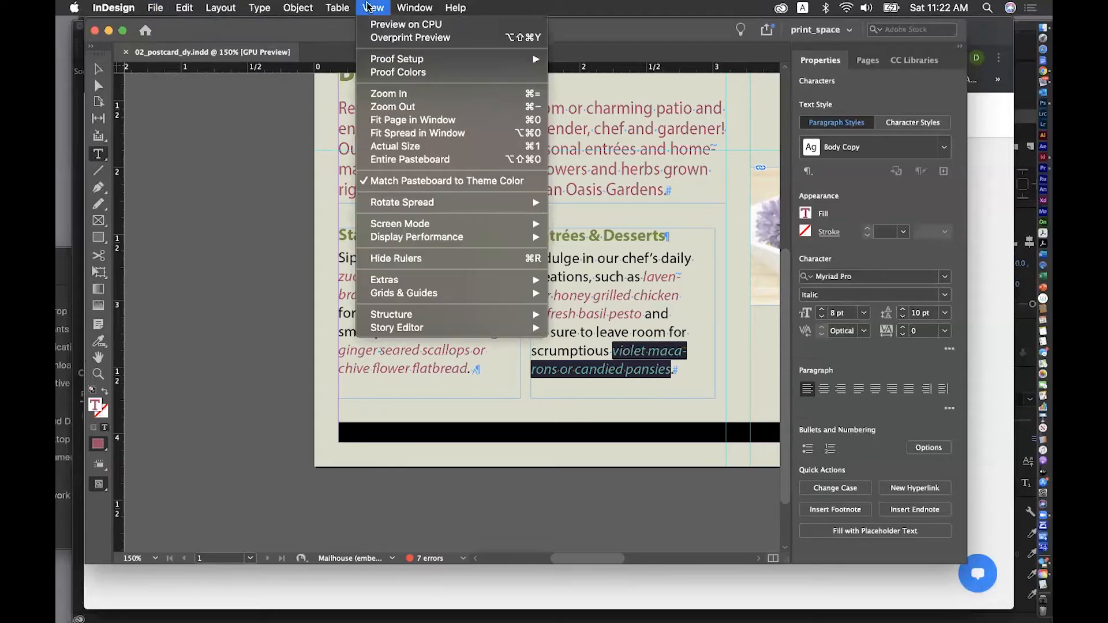
click(388, 120)
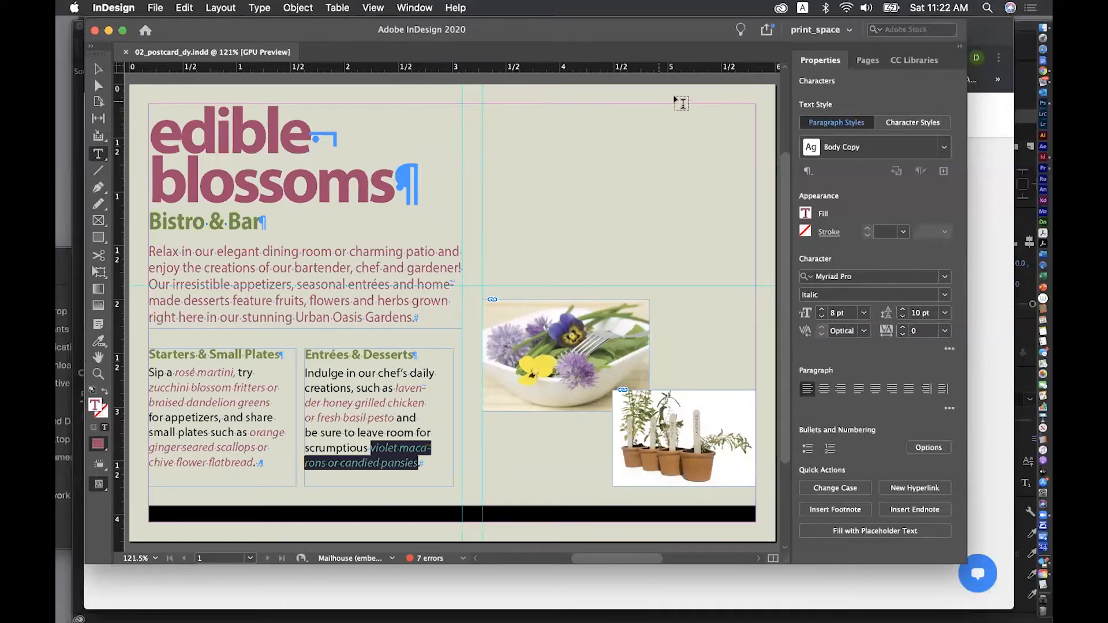
click(184, 7)
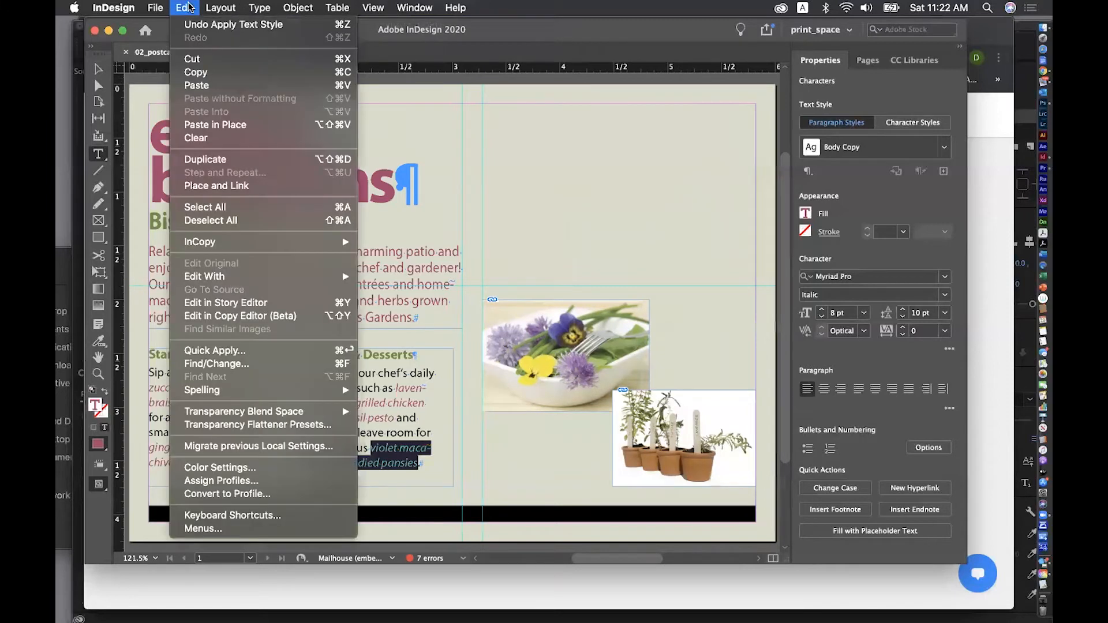
click(252, 222)
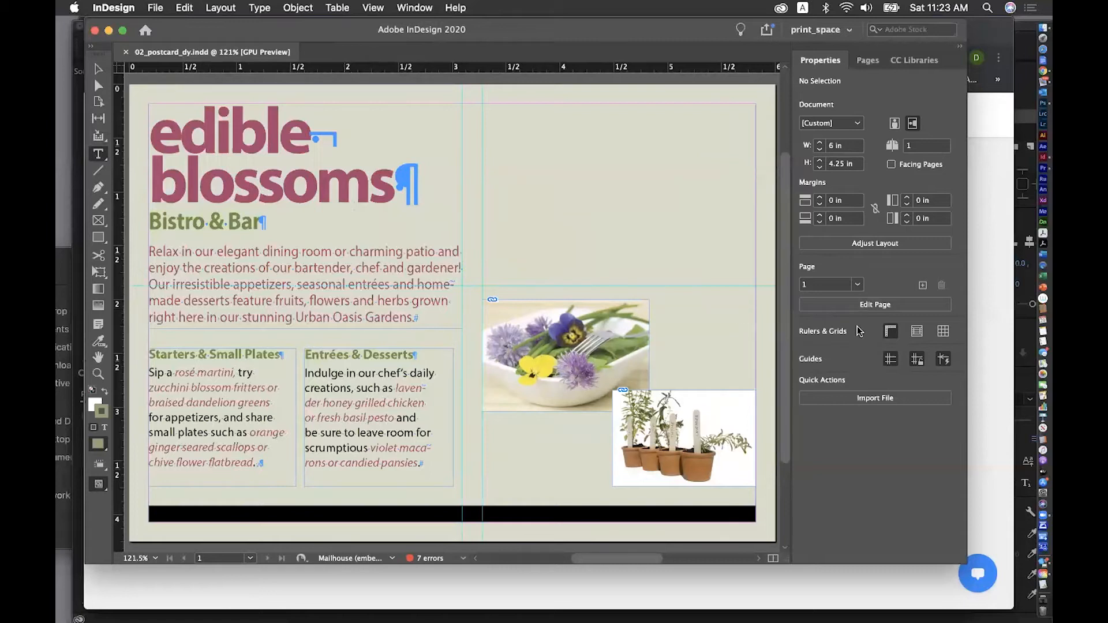
Choose DiningRoom.jpg from the Lesson02 folder for import and load it for placement
click(864, 397)
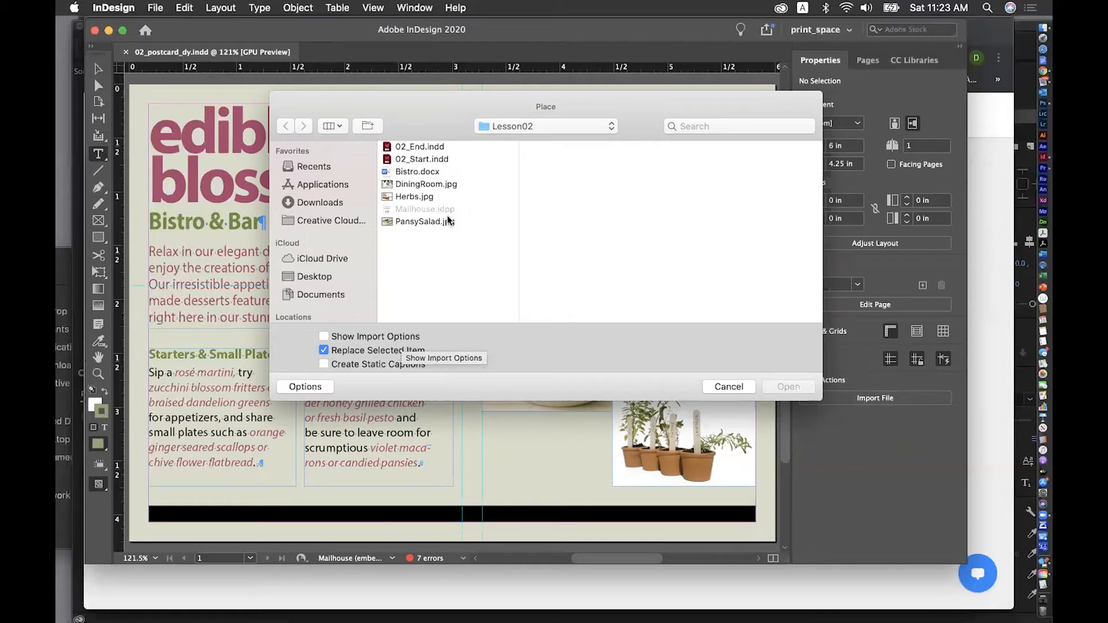
click(534, 126)
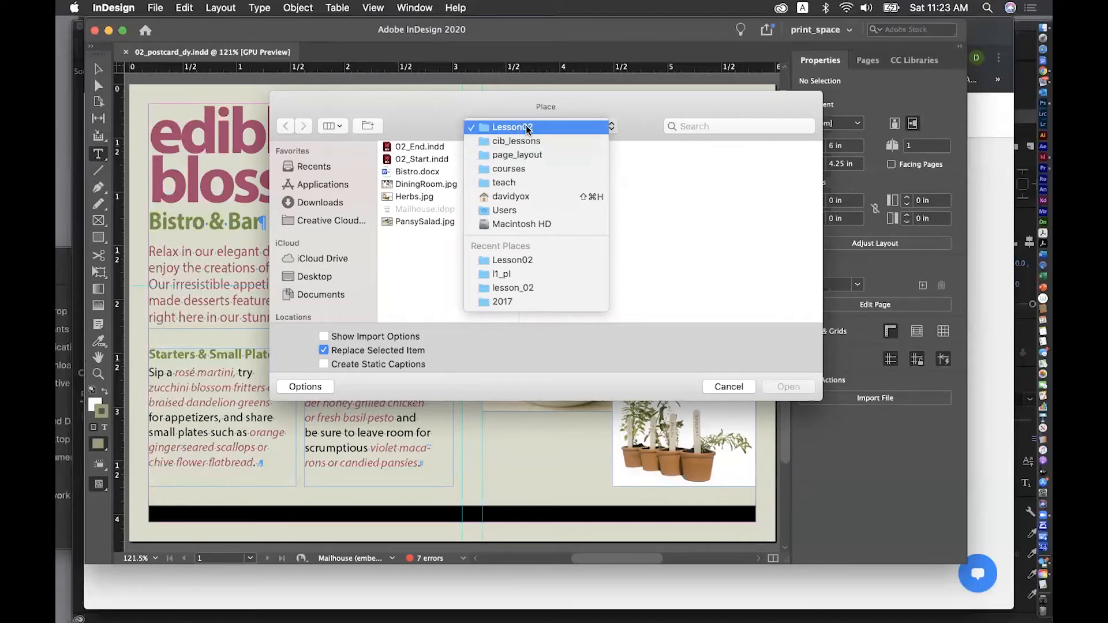
click(528, 126)
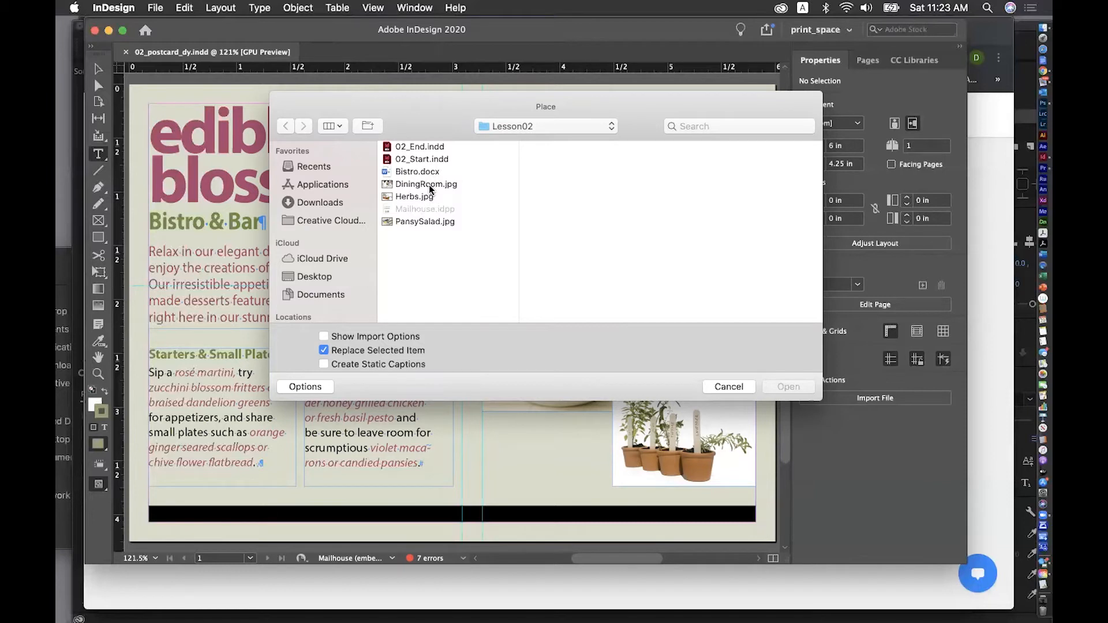
click(428, 185)
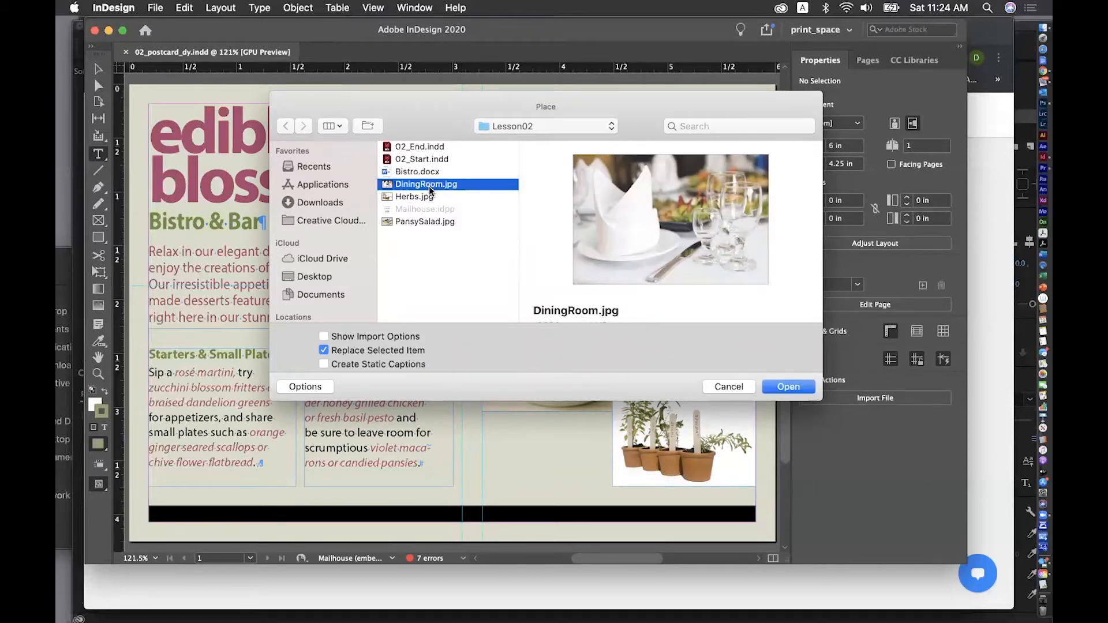
double_click(428, 186)
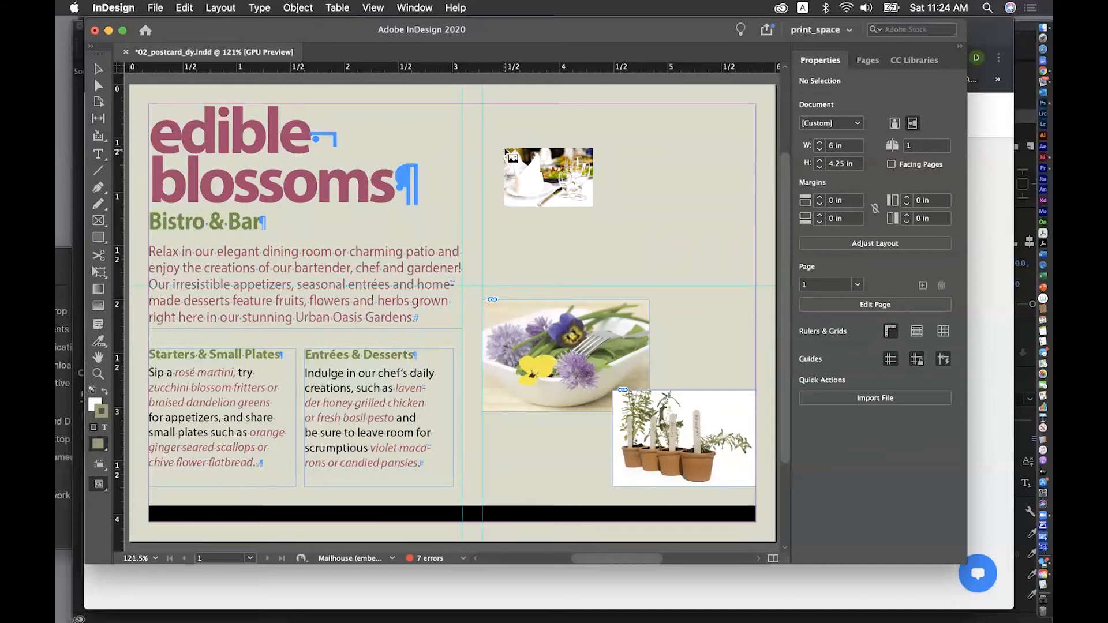
Try placing DiningRoom.jpg in a drawn frame and at full size, undoing each placement
drag(506, 149, 482, 106)
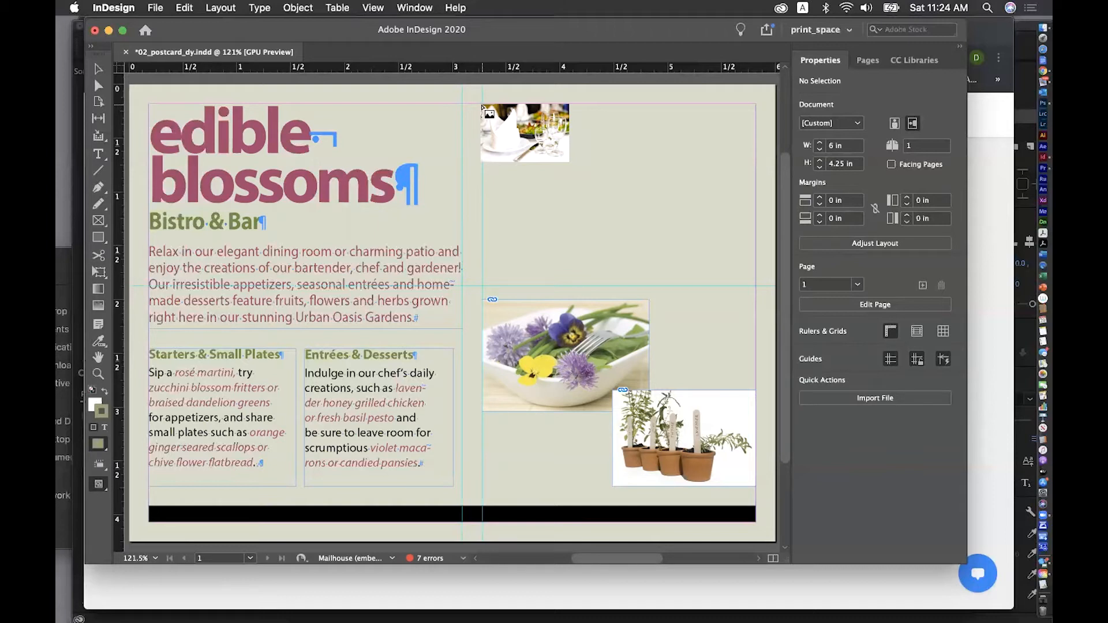
drag(483, 108, 757, 301)
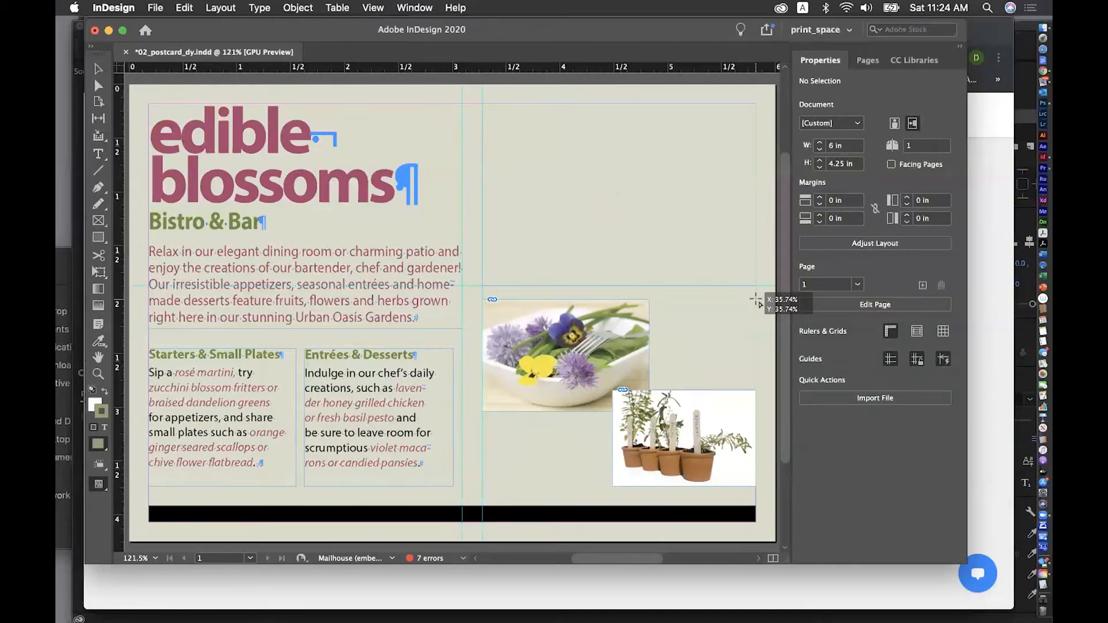
drag(756, 301, 757, 302)
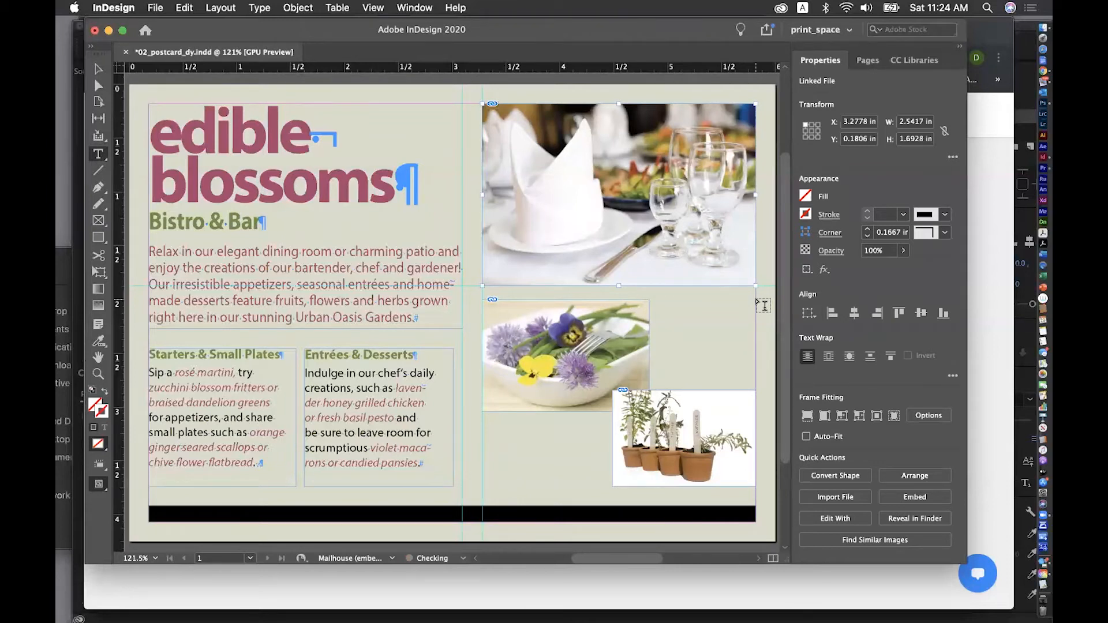
key(super+z)
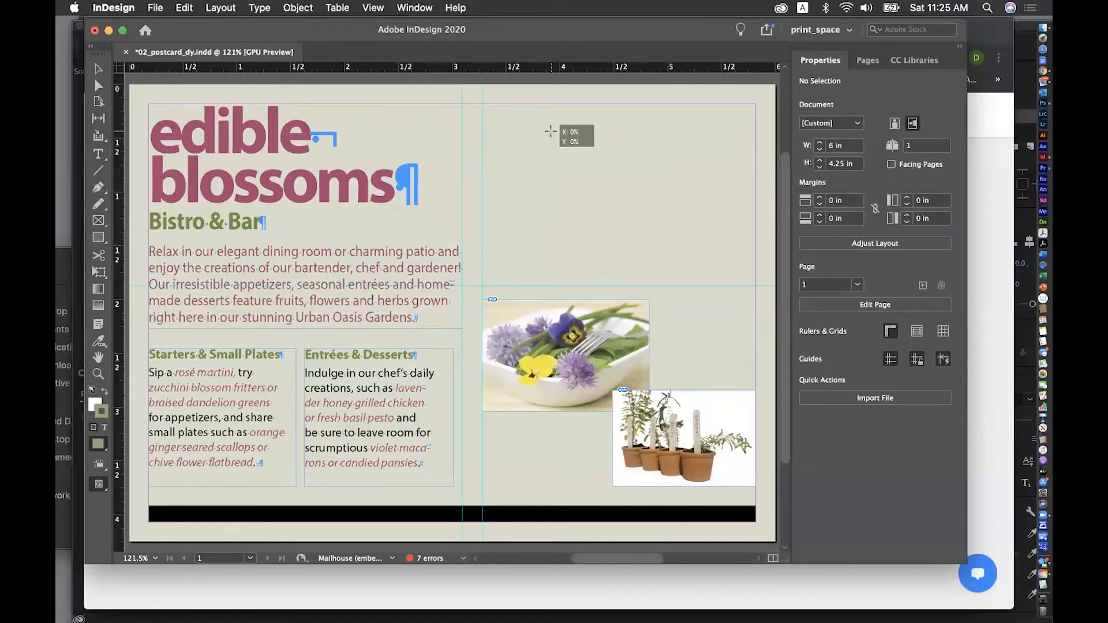
click(551, 132)
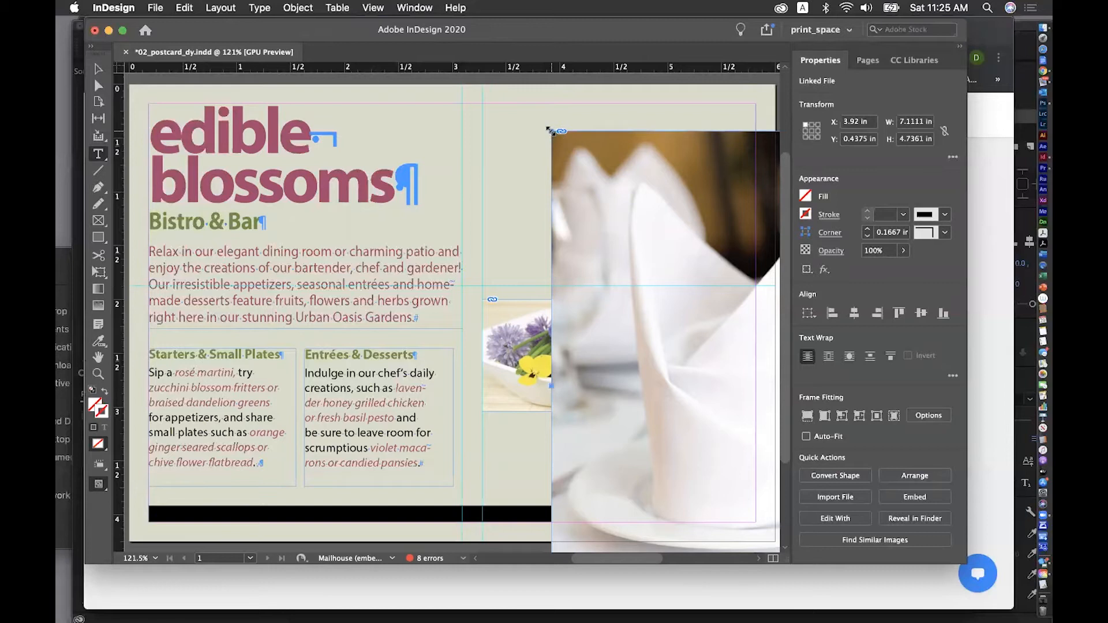
key(cmd+z)
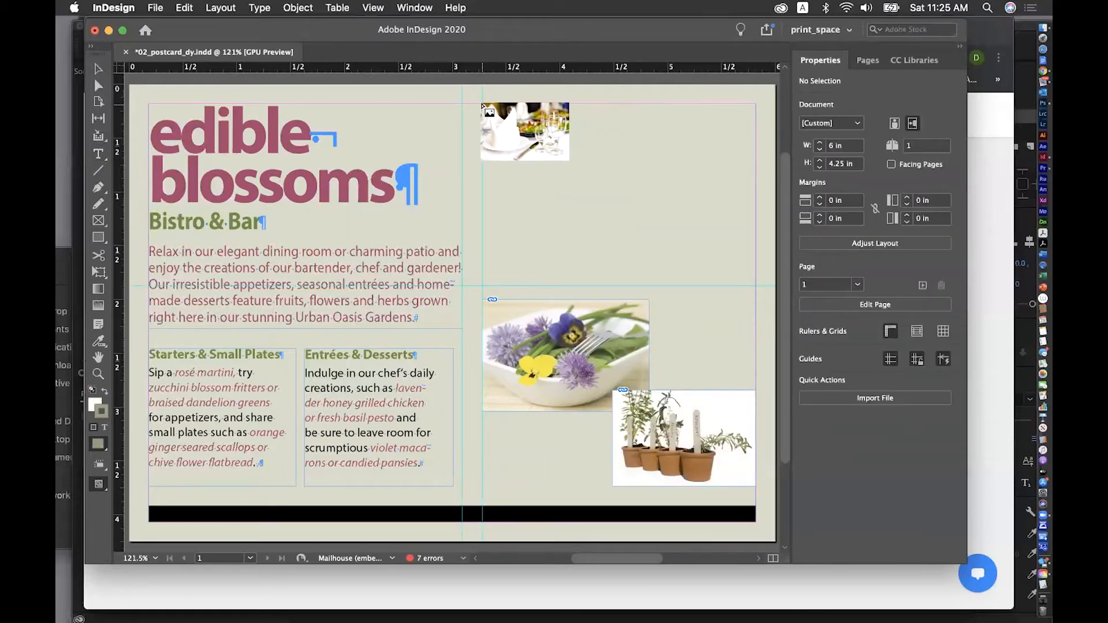
Place DiningRoom.jpg above the salad photo, from the column guide to the right margin, about 2.54 by 1.69 in
drag(482, 104, 757, 277)
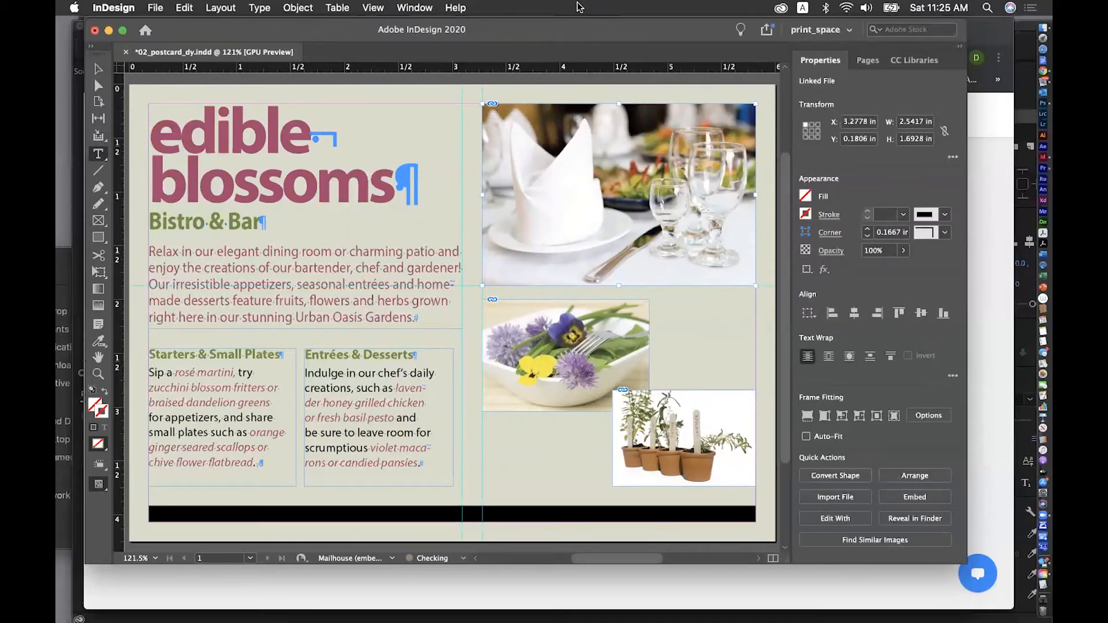
Show the link information for DiningRoom.jpg in the Links panel, enlarged to reveal more of its details
click(403, 7)
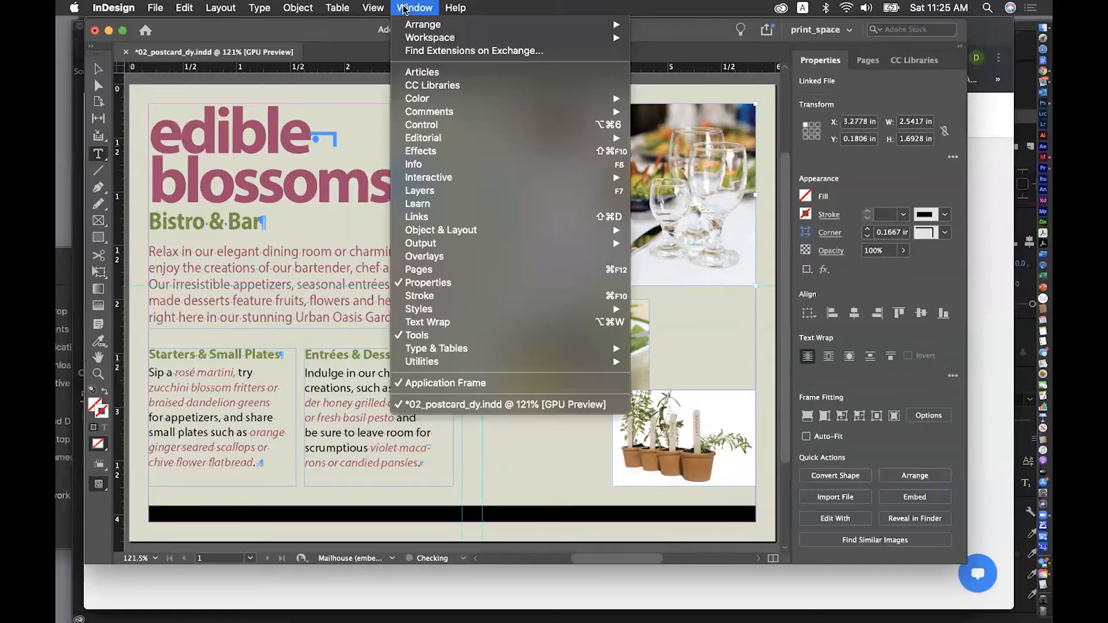
click(424, 217)
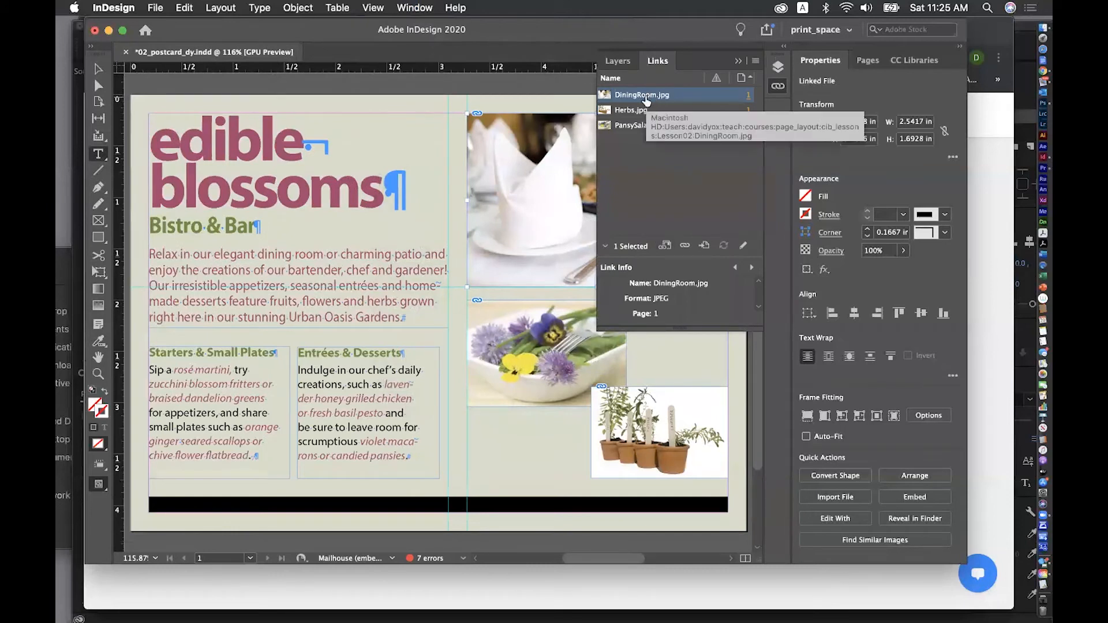
click(606, 247)
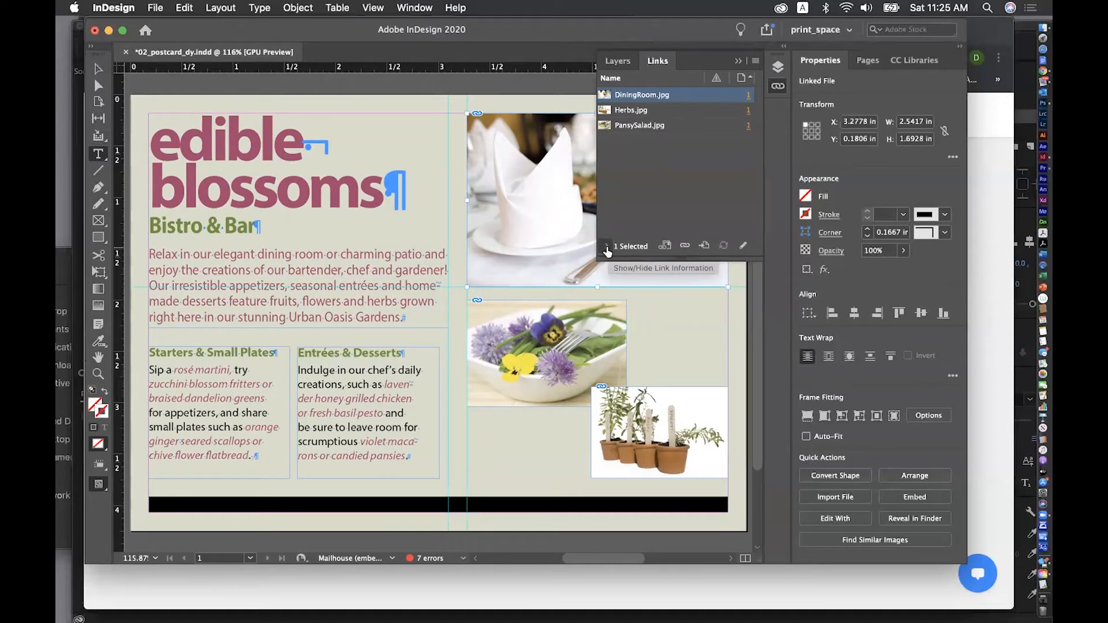
click(607, 248)
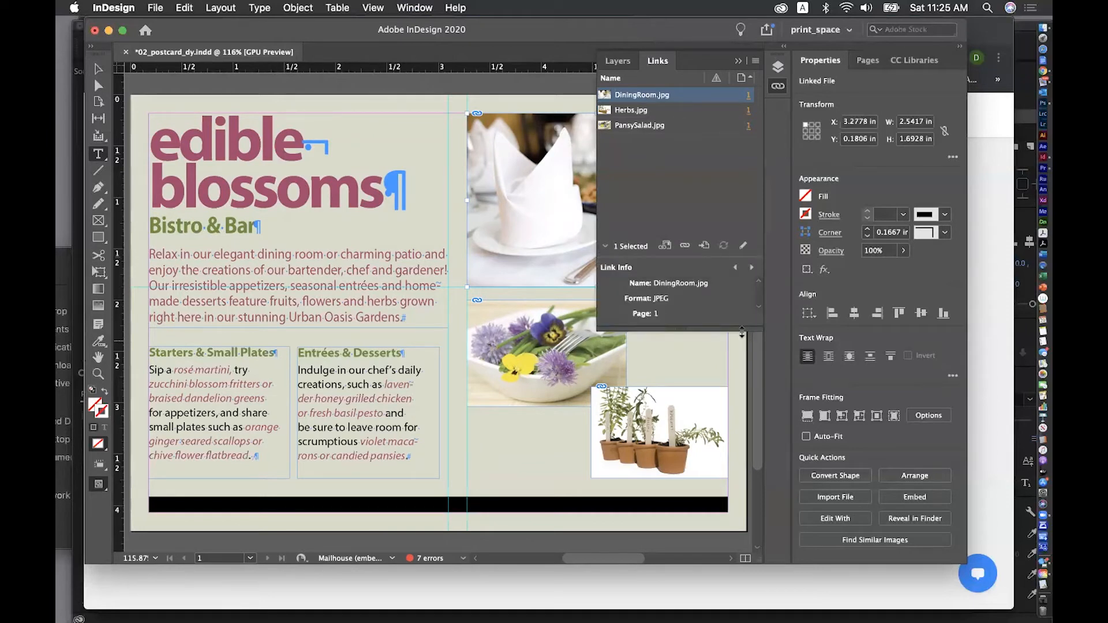
drag(740, 330, 747, 474)
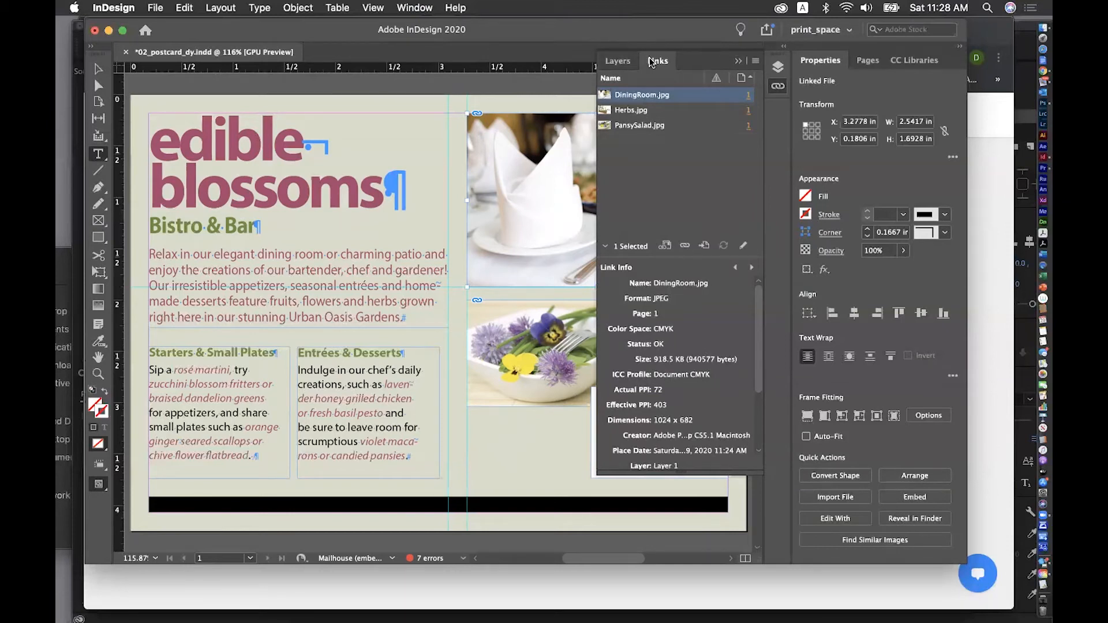
Dock the Links panel in the group with Properties, Pages and CC Libraries, collapse Layers, and redisplay Properties
drag(656, 65, 894, 55)
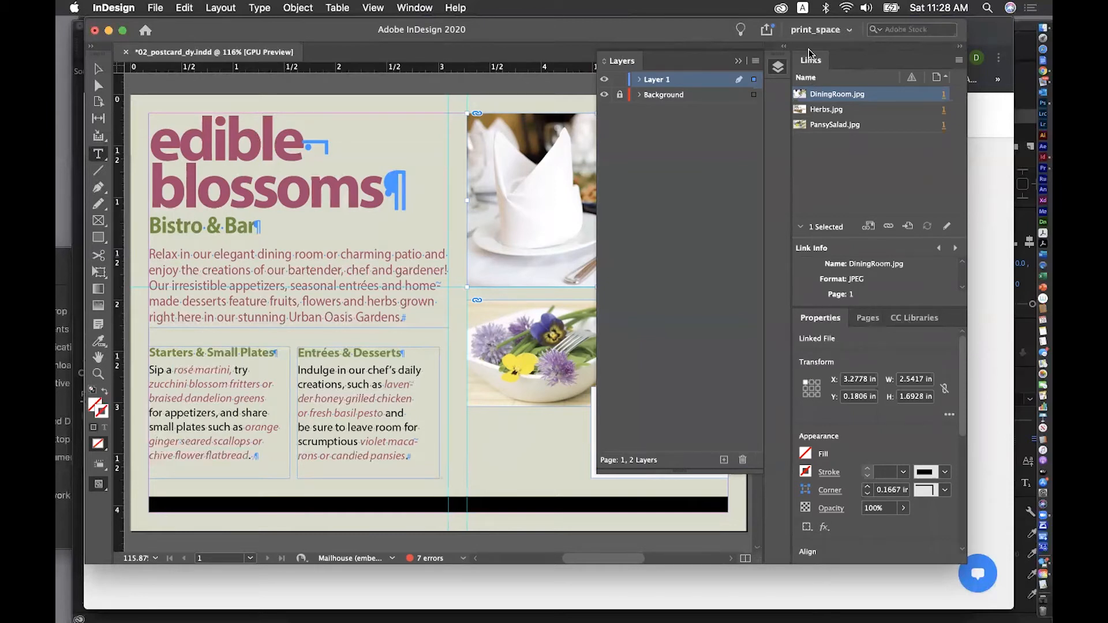
drag(810, 63, 873, 320)
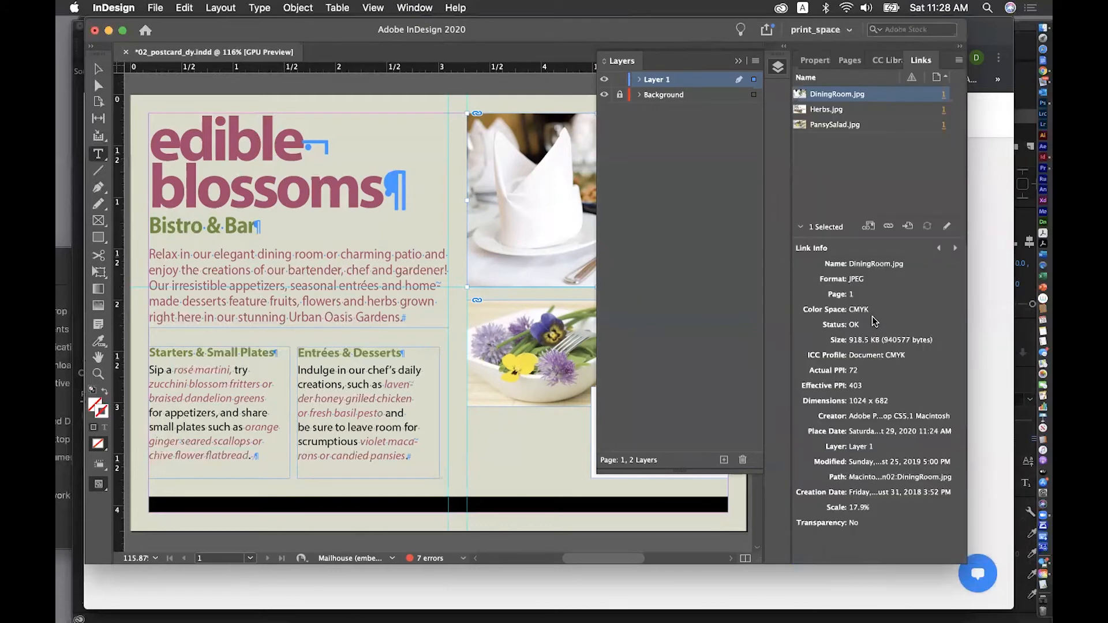
click(738, 61)
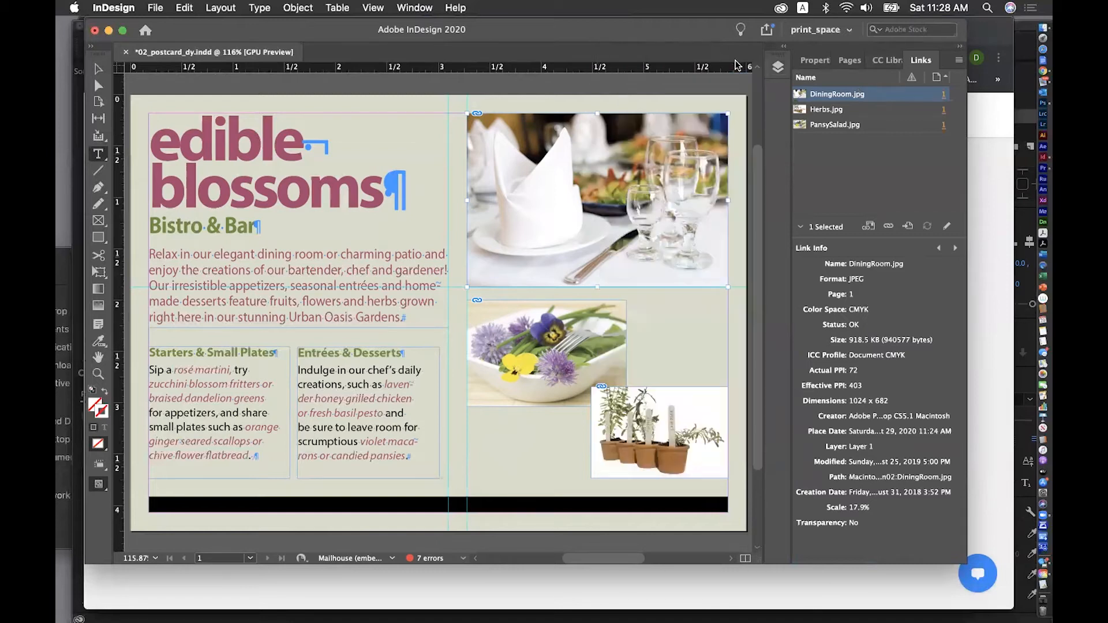
click(819, 60)
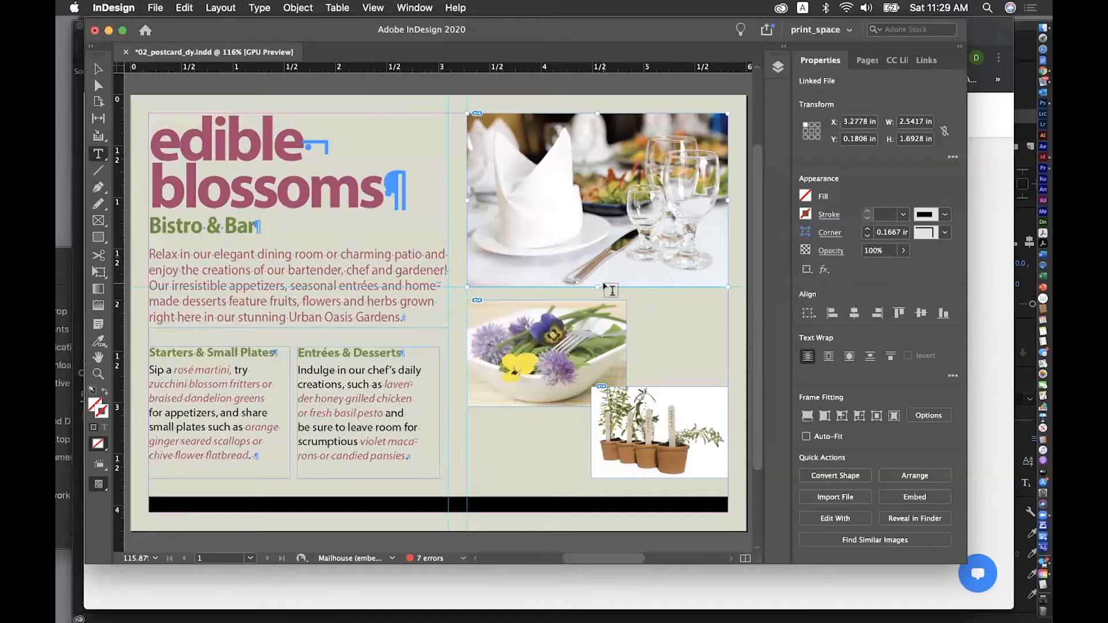
Try cropping the dining room photo's frame from the bottom to a height of about 1.36 in, and undo the resize
click(98, 69)
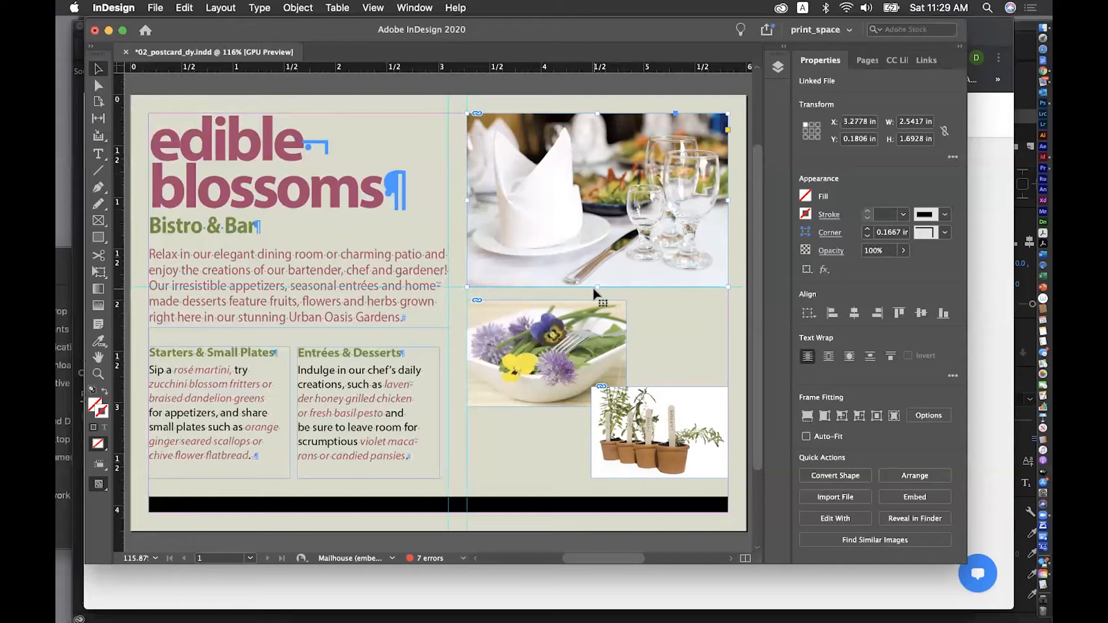
drag(598, 286, 596, 252)
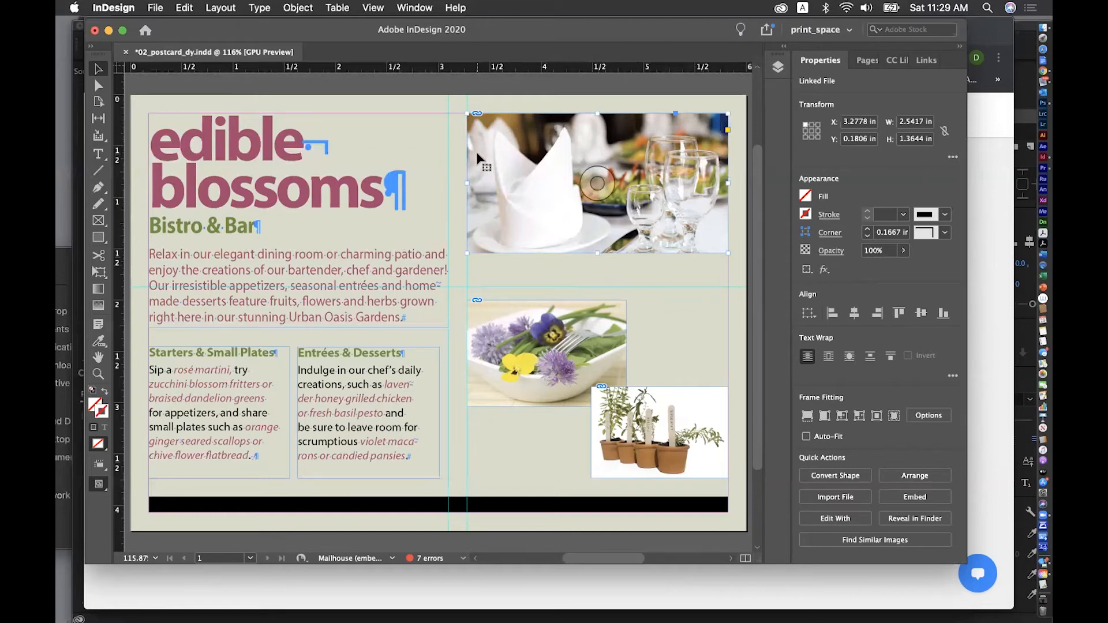
click(602, 185)
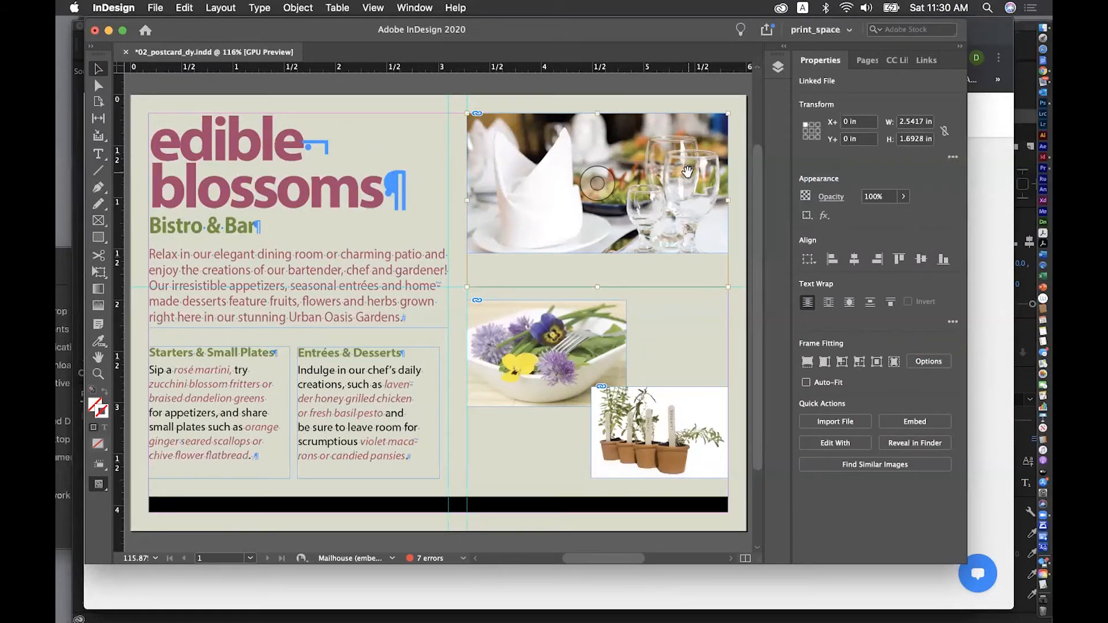
key(super+z)
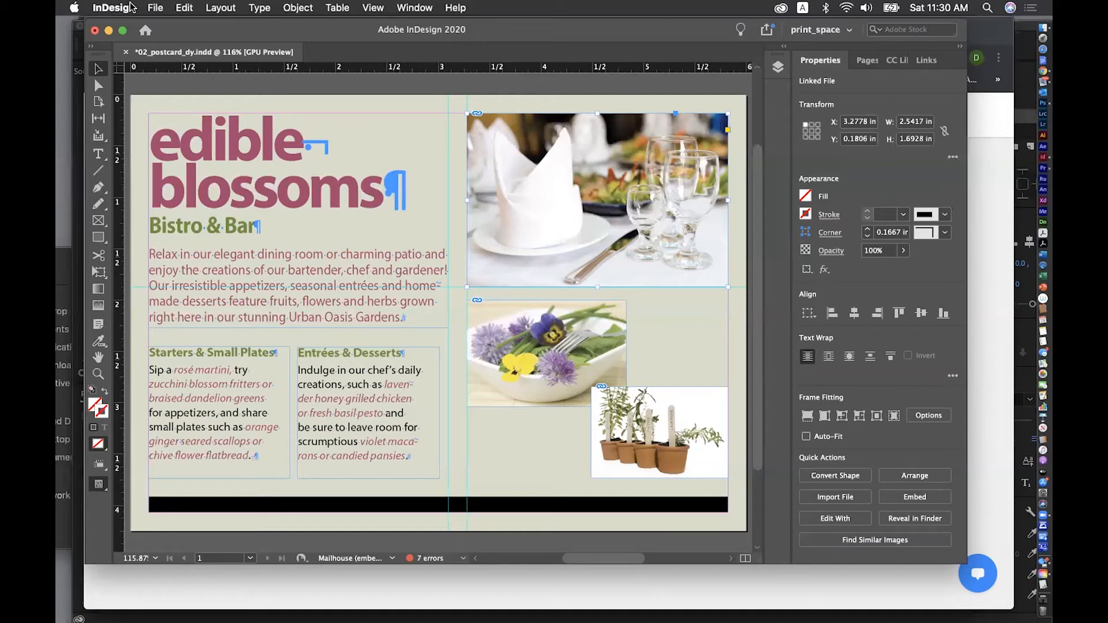
click(184, 8)
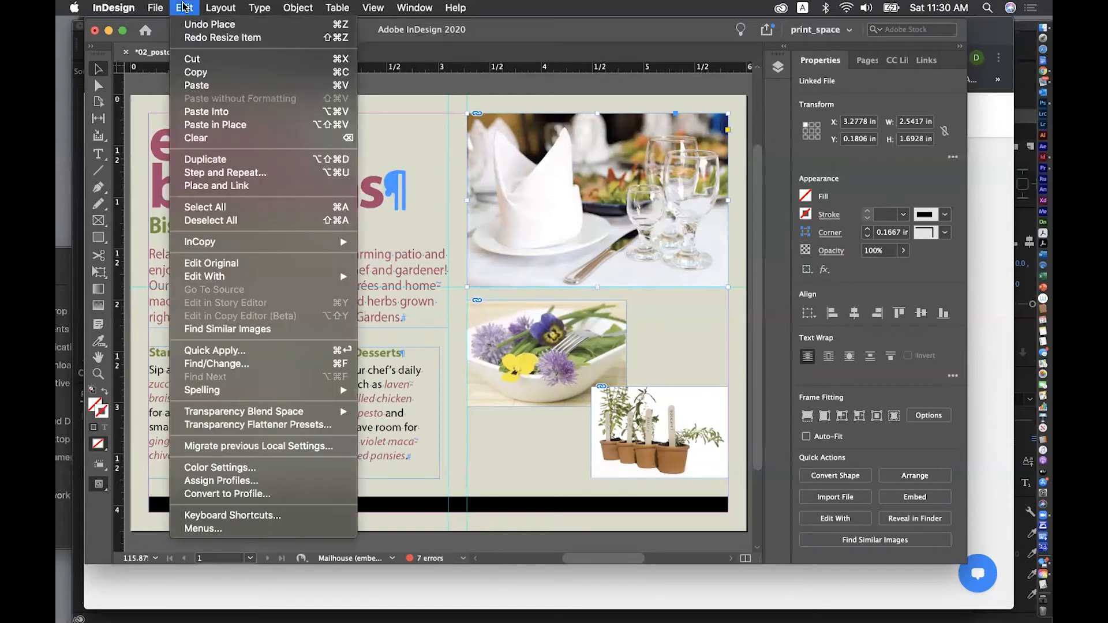
click(184, 7)
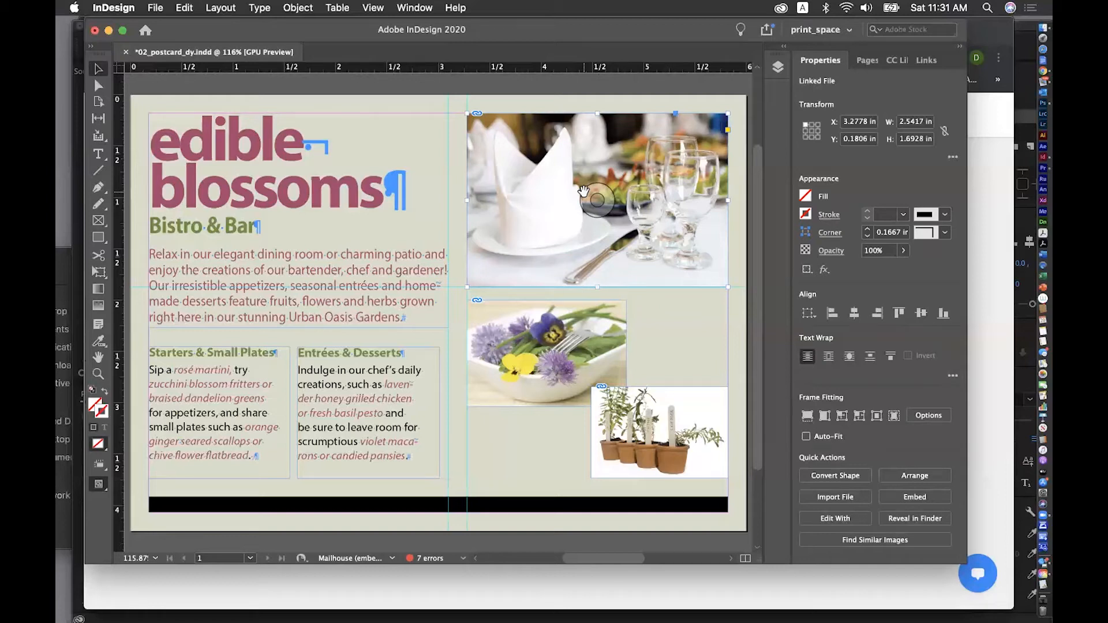
Try shifting the dining room image down about 0.13 in within its frame, and restore its original position
click(606, 197)
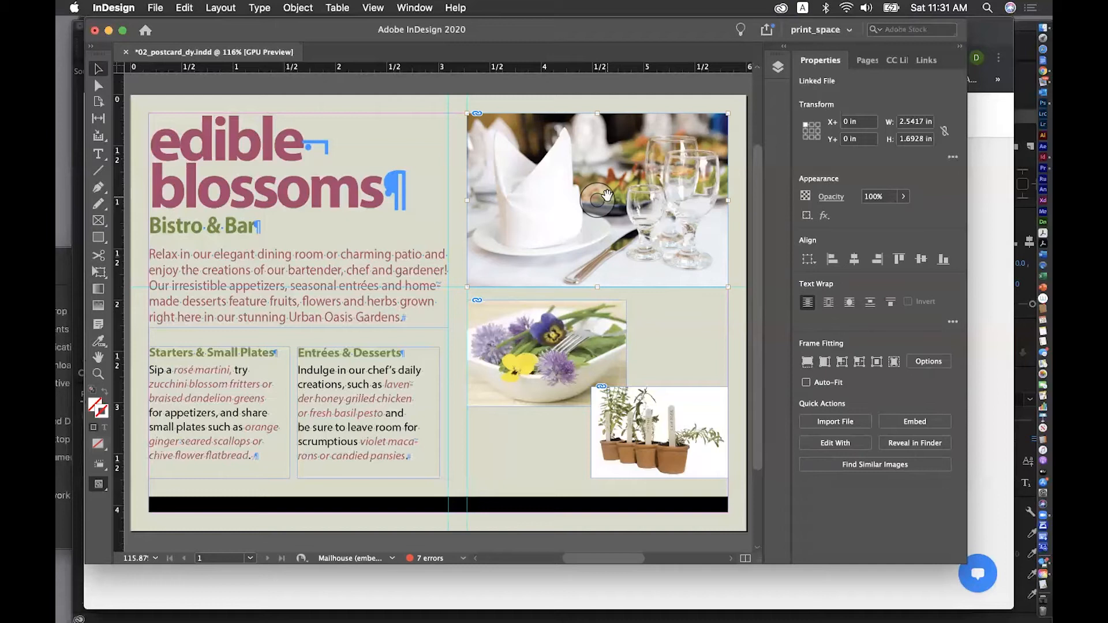
drag(607, 200, 608, 208)
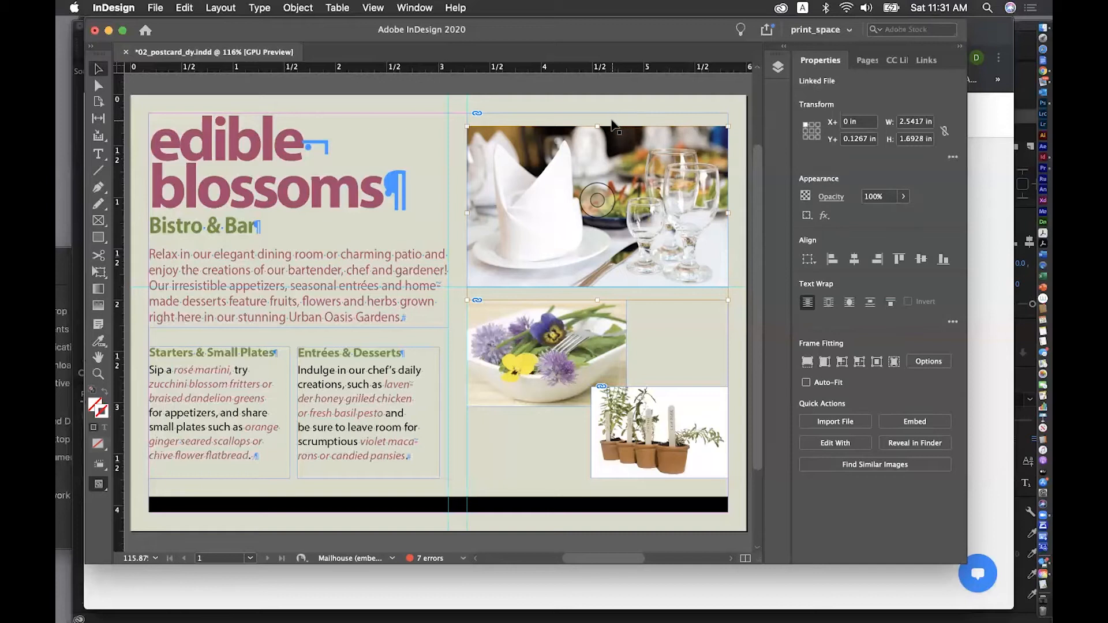
drag(613, 124, 611, 118)
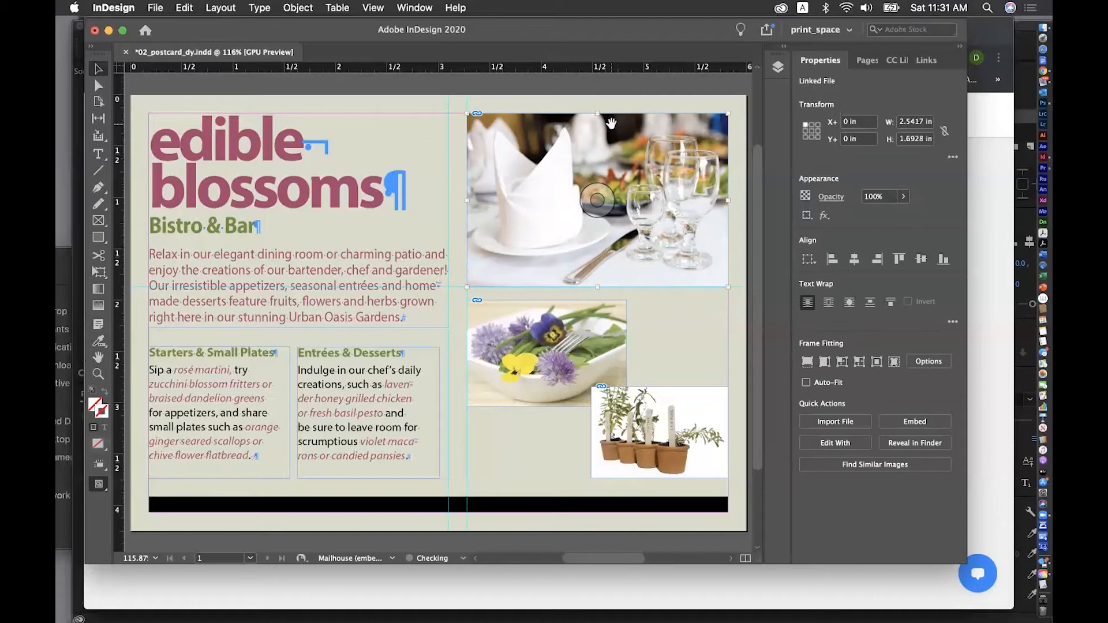
Save the postcard and move the grouped flowers from the pasteboard beside the "edible" headline, to about X 1.76 in, Y 0.18 in
key(super+s)
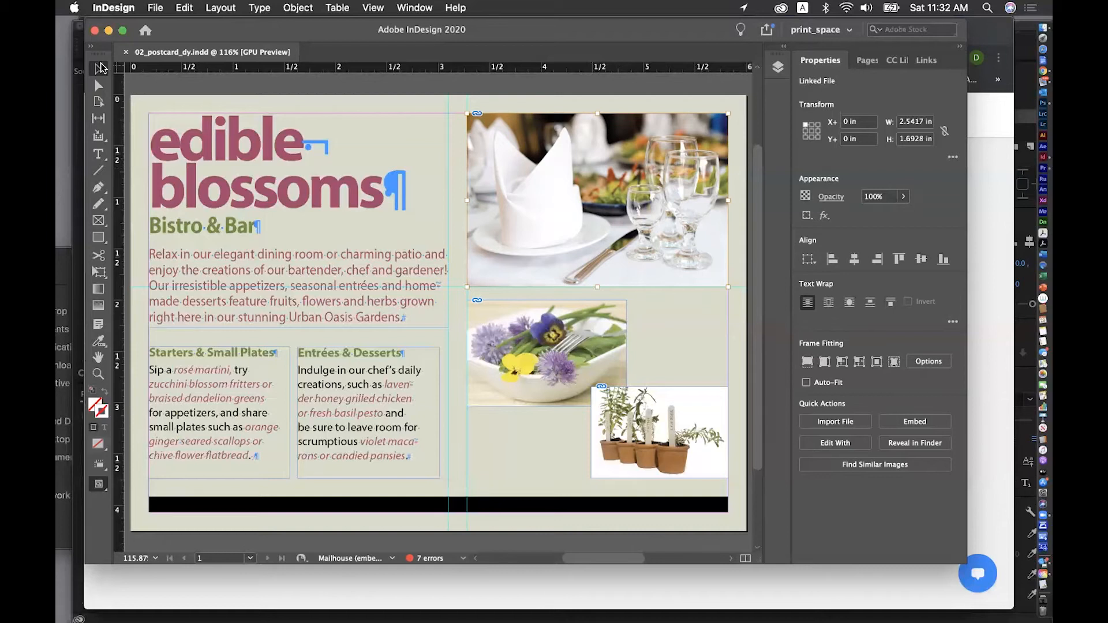
scroll(231, 244, left, 5)
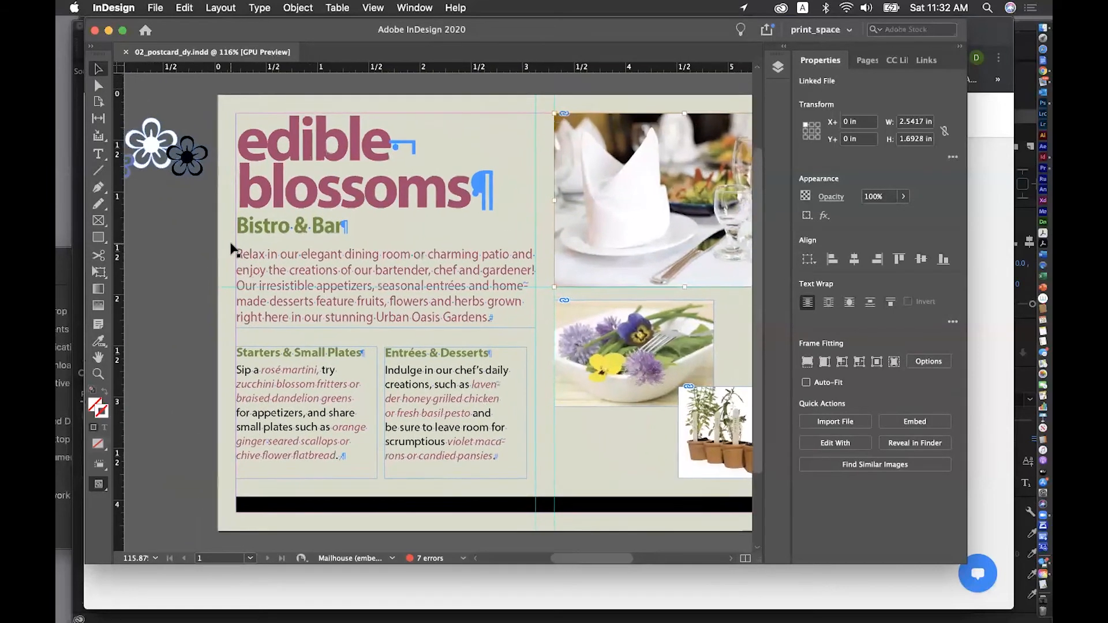
scroll(230, 243, down, 1)
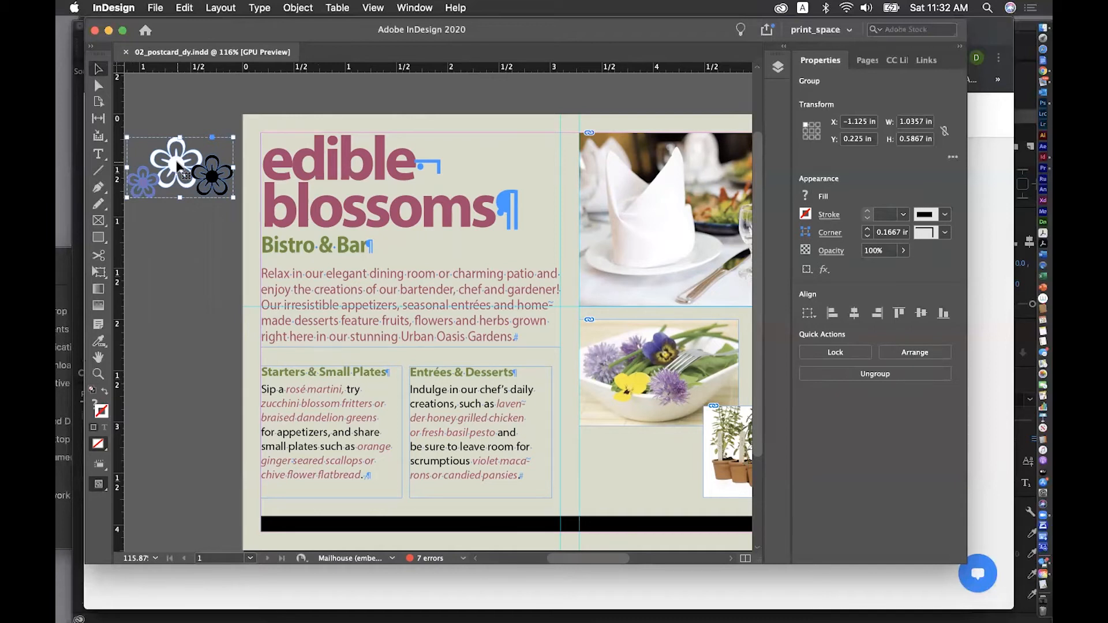
drag(177, 165, 475, 164)
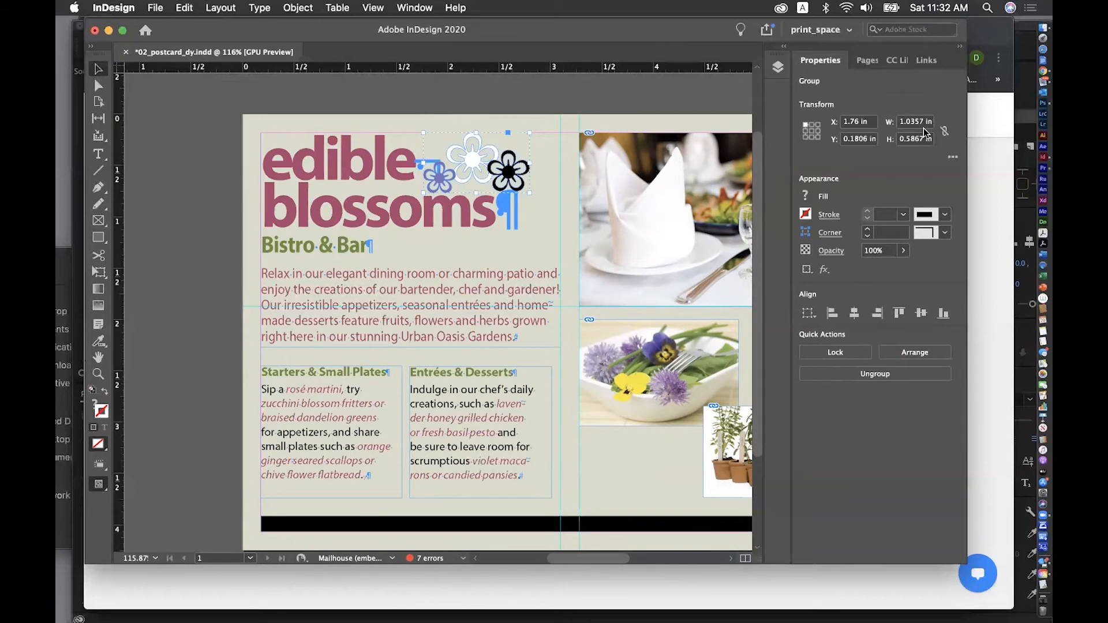
Show the extra transform options and position the flower group at X 1.85 in, Y 0.05 in
click(953, 157)
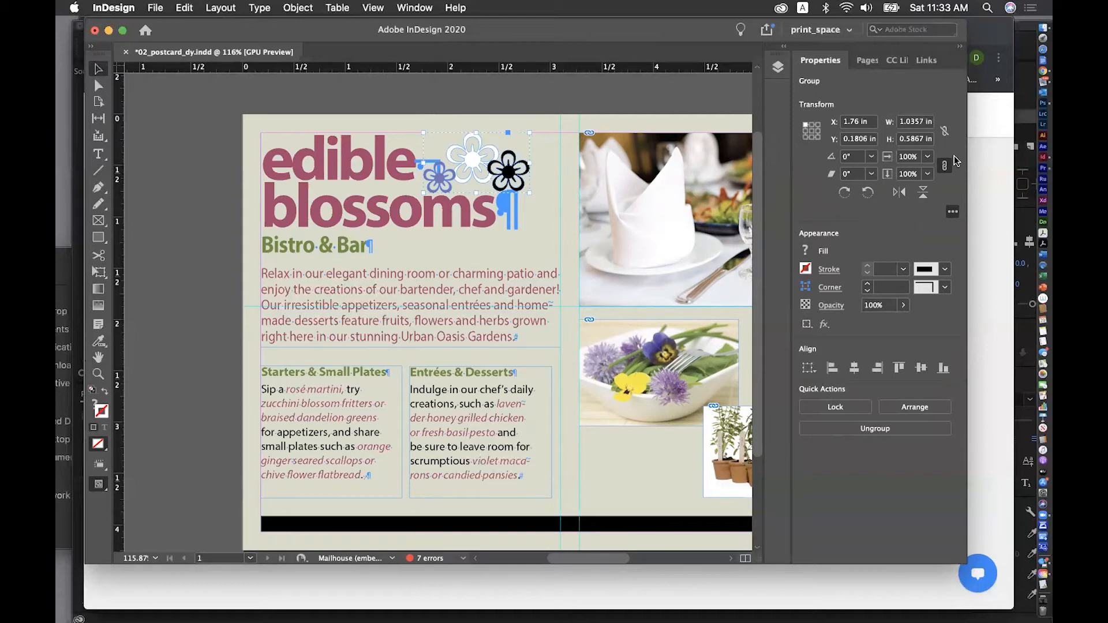
click(859, 121)
key(BackSpace)
text(1.85)
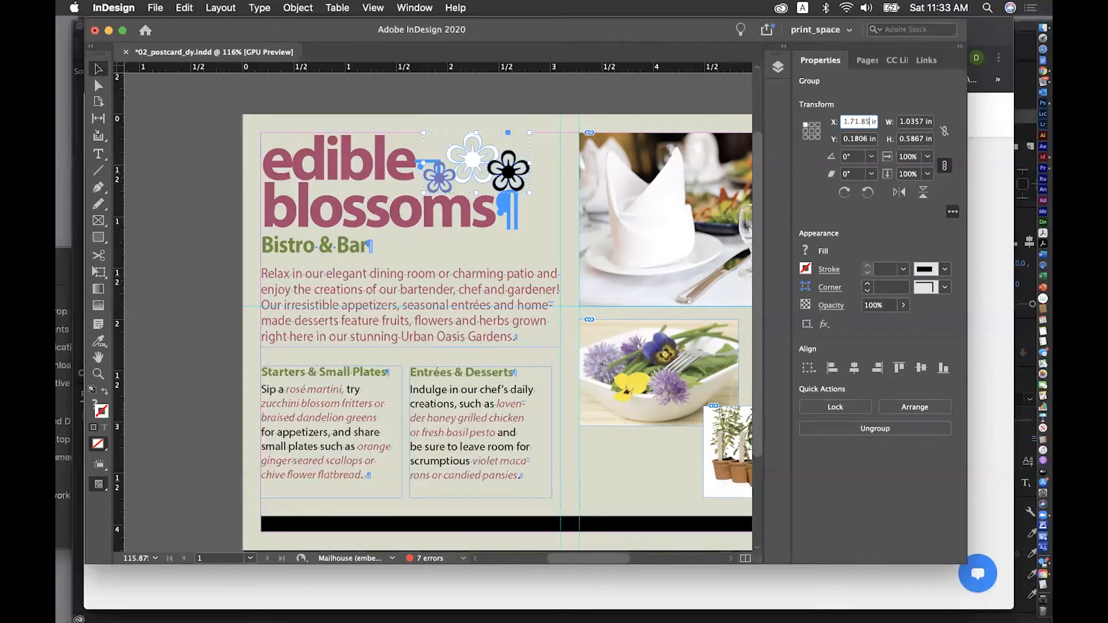
key(Return)
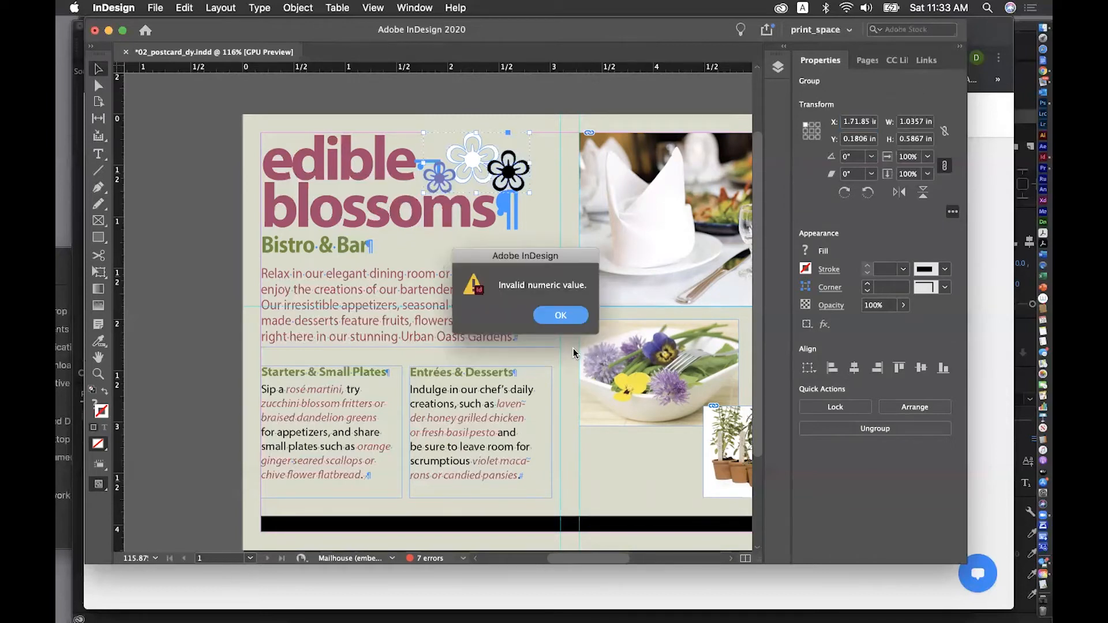
click(546, 323)
key(BackSpace)
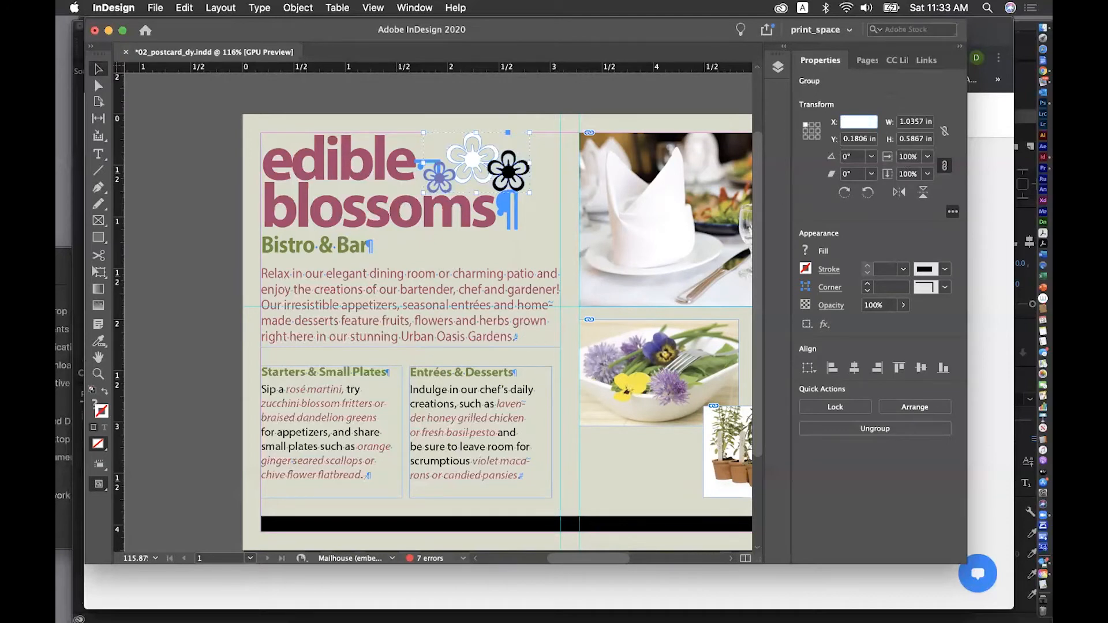
text(1.85)
click(859, 139)
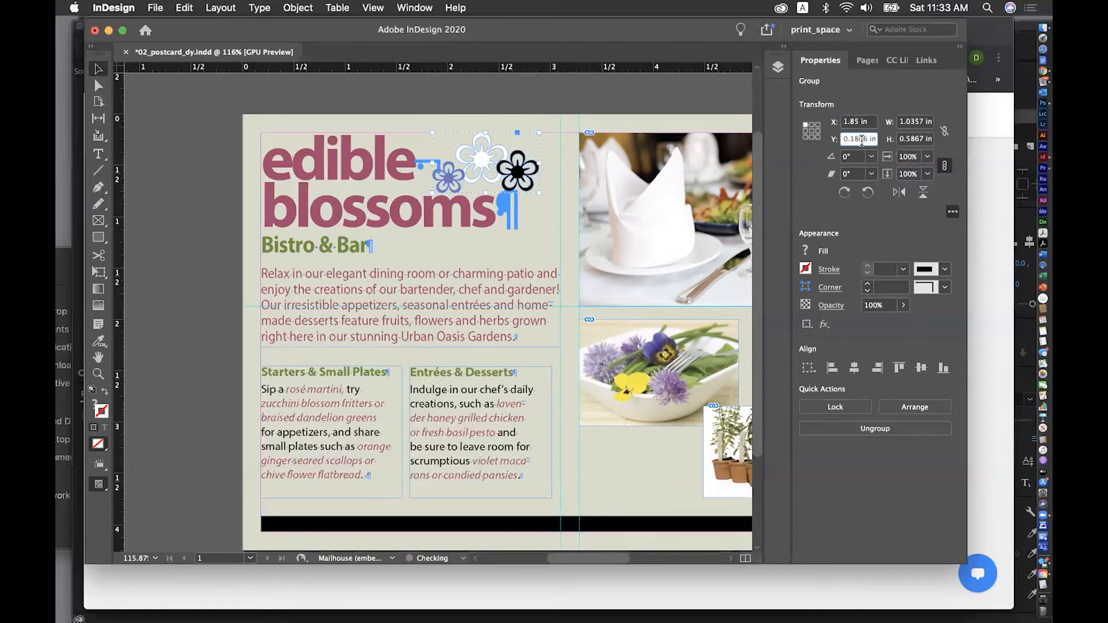
drag(843, 139, 889, 143)
text(.05)
Rotate the flower group by -10° and save the postcard
click(857, 154)
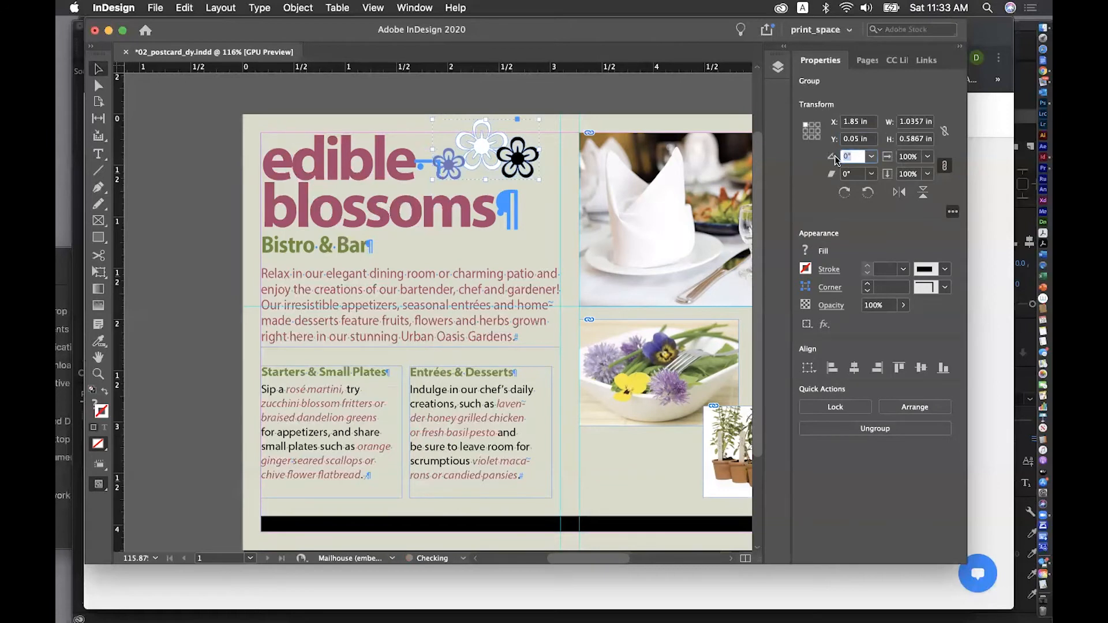
text(-10)
key(Return)
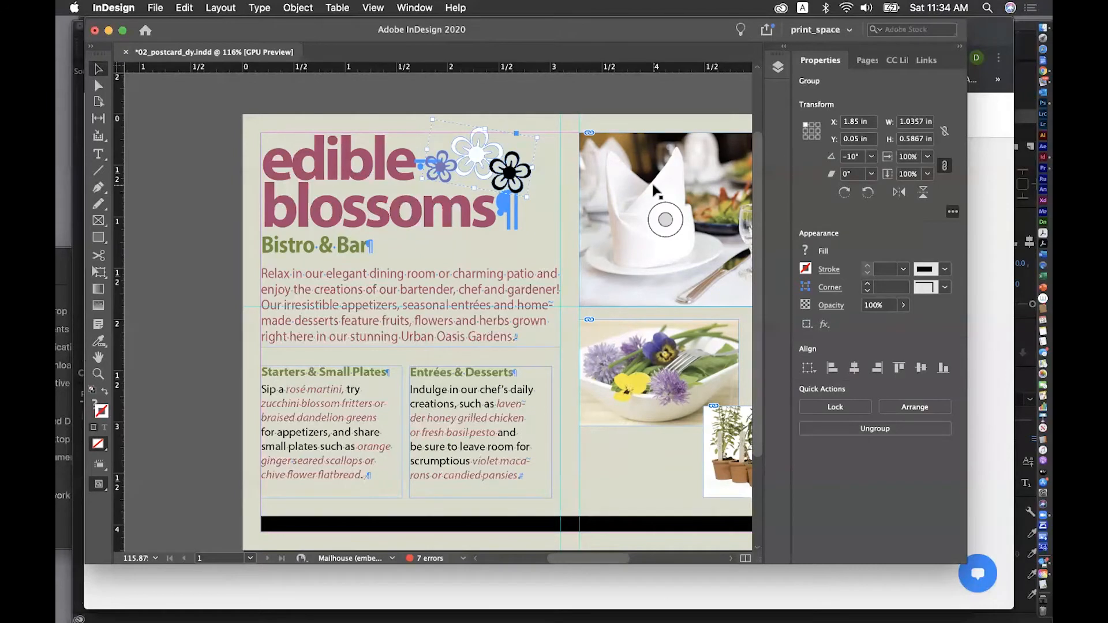
key(super+s)
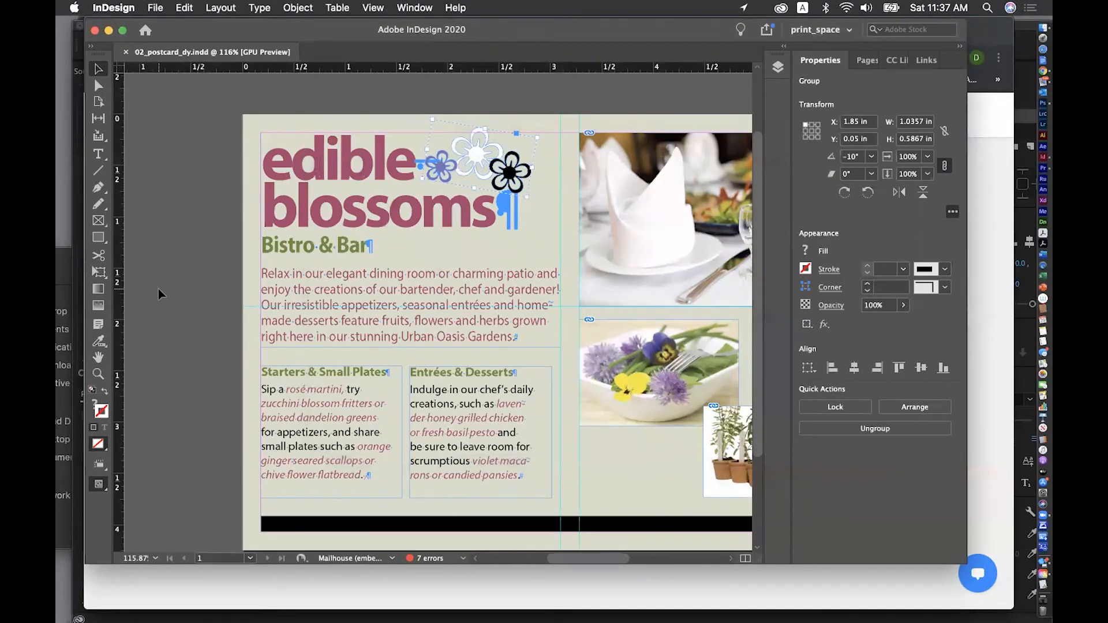
Deselect the flower group and hide the hidden characters in the document
click(172, 181)
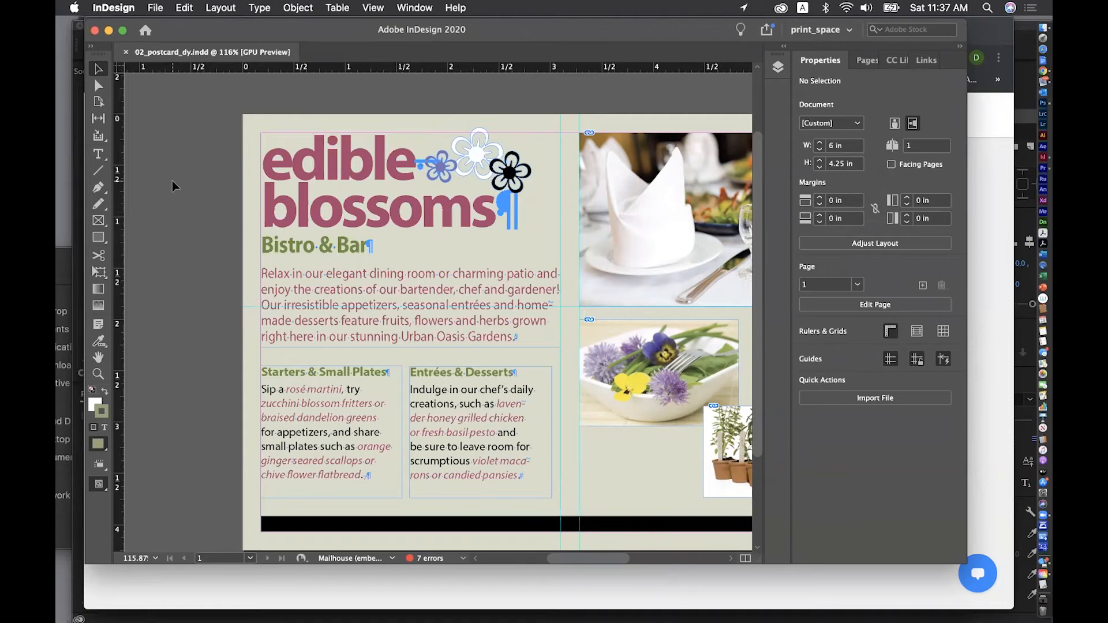
click(259, 7)
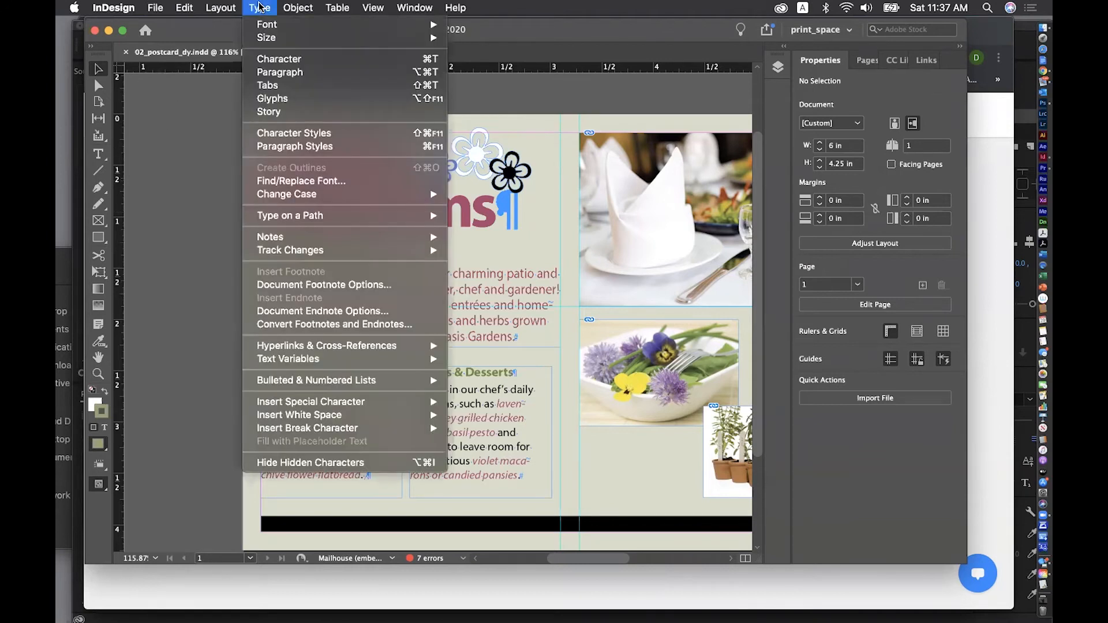
click(325, 464)
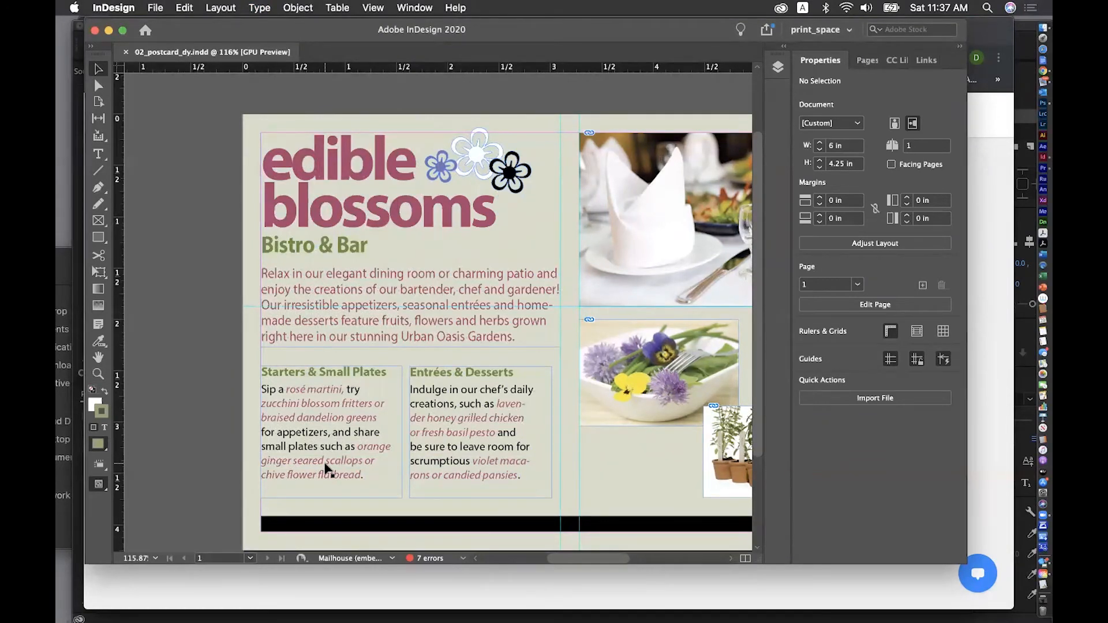
Select only the white middle flower within the group and fill it with the Green-Dark swatch
key(a)
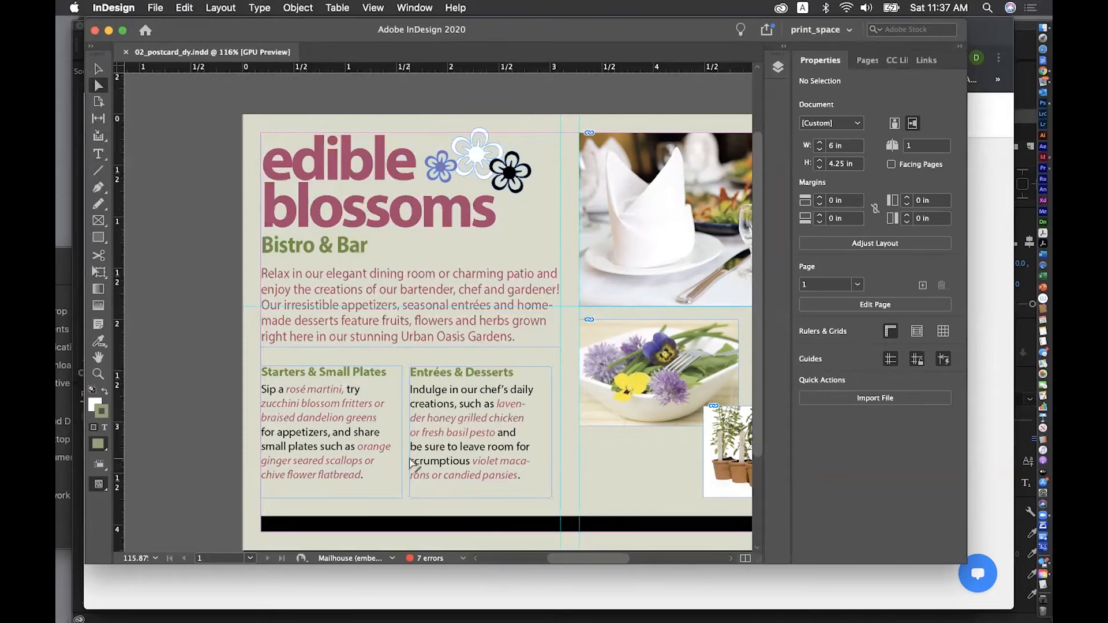
click(475, 155)
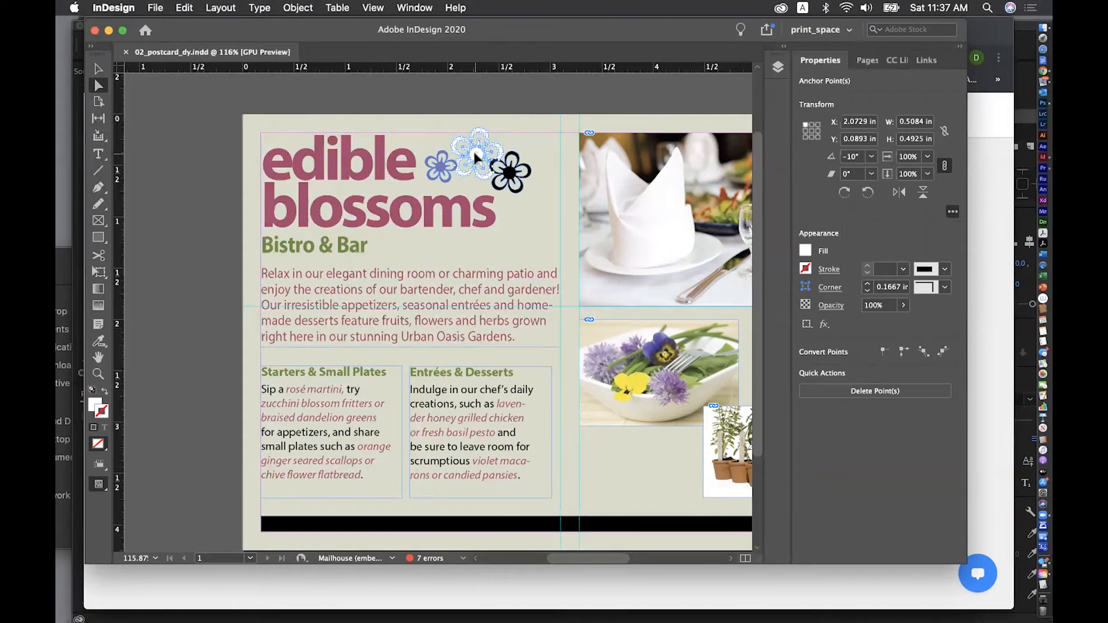
click(806, 252)
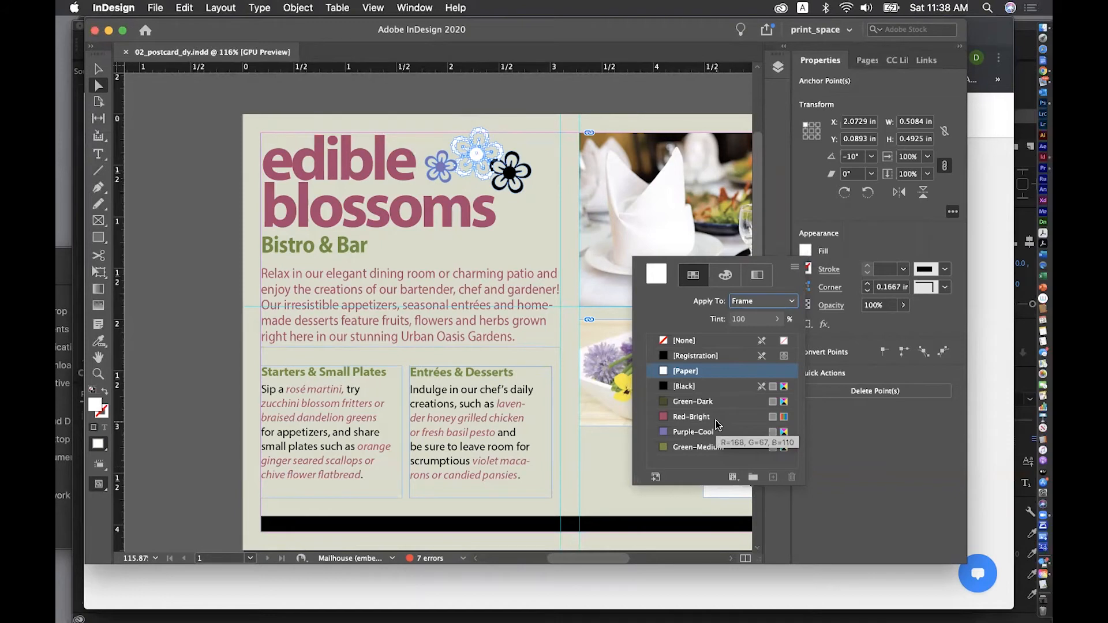
click(697, 403)
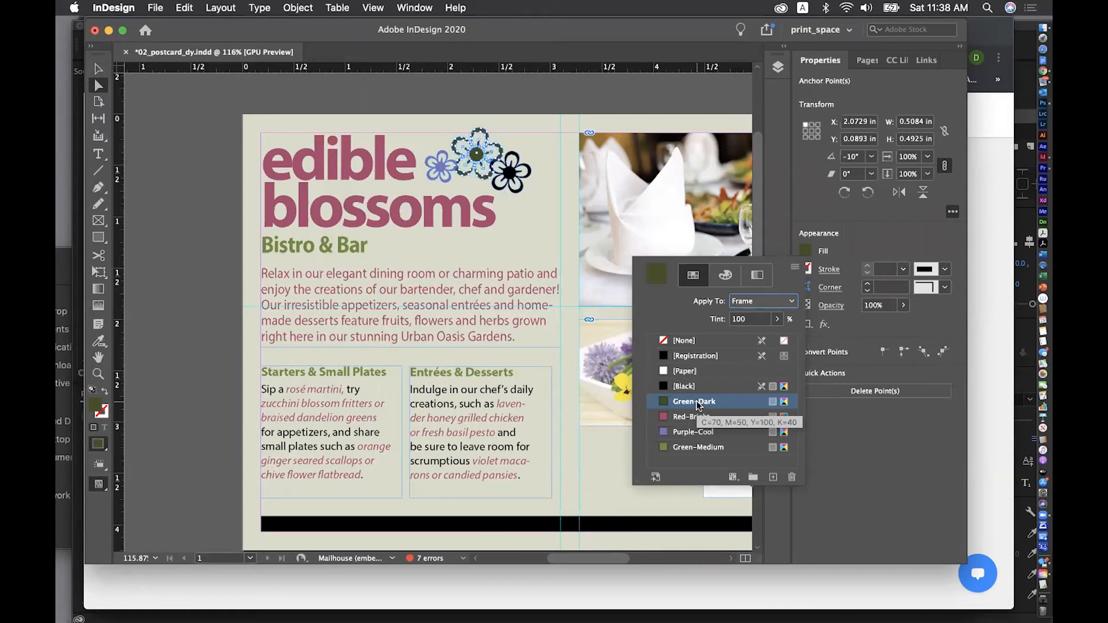
click(696, 402)
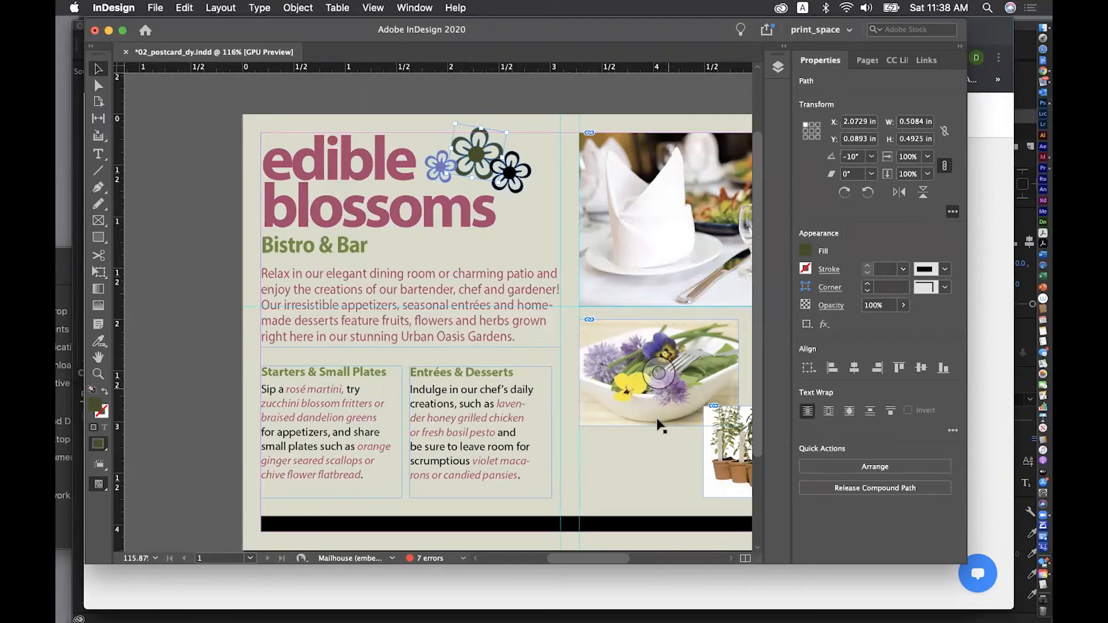
Change the stroke of the thick black line along the postcard's lower edge to Green-Medium, and save the document
click(522, 530)
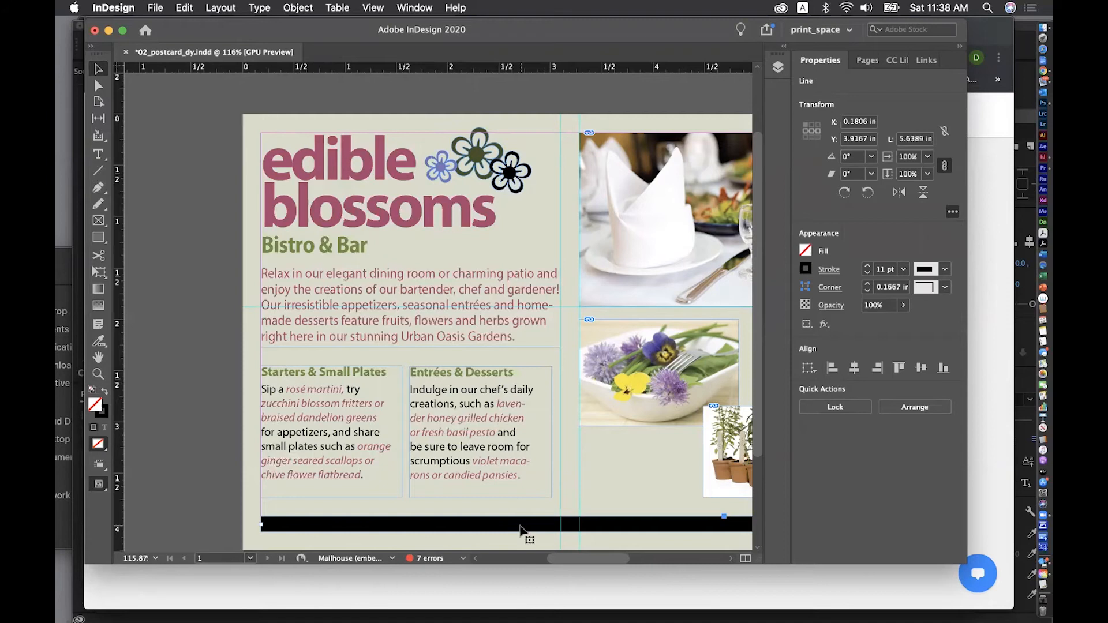
click(804, 269)
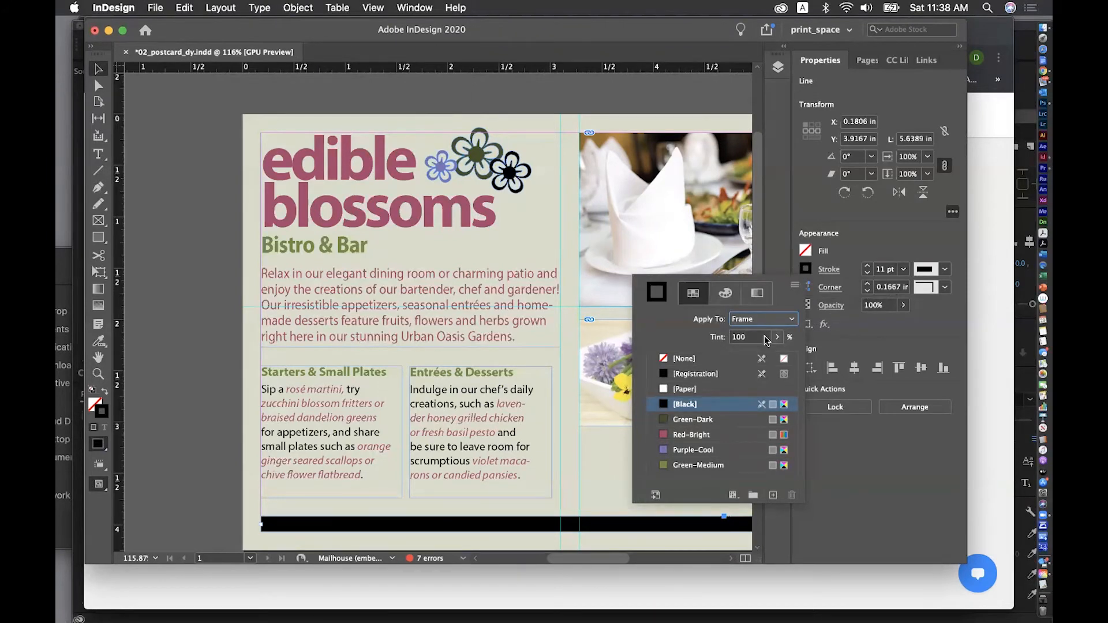
click(709, 466)
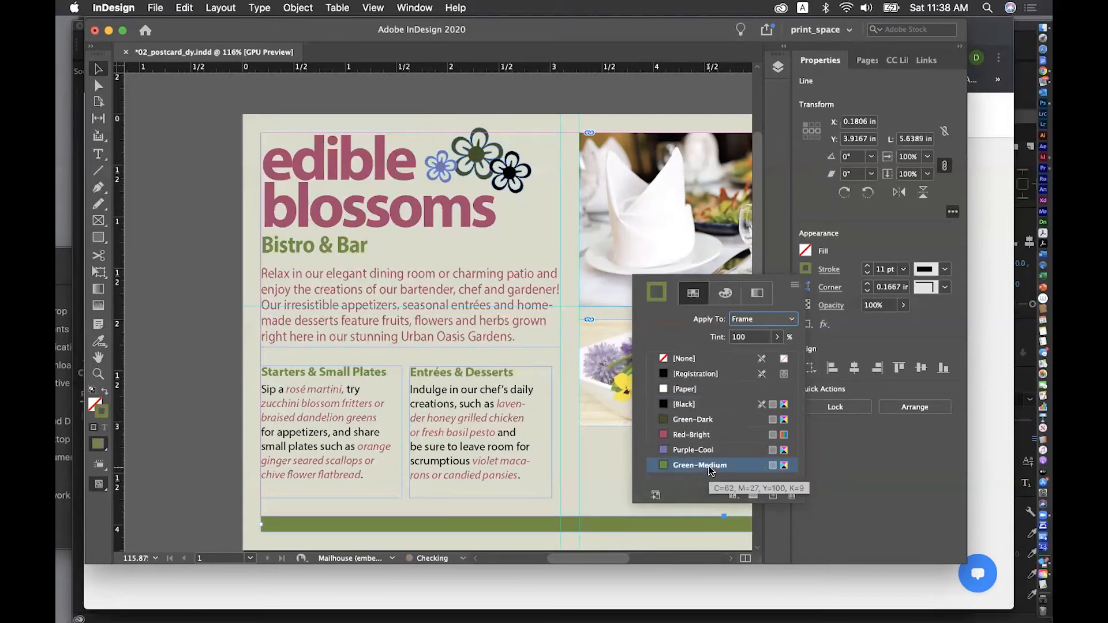
click(159, 396)
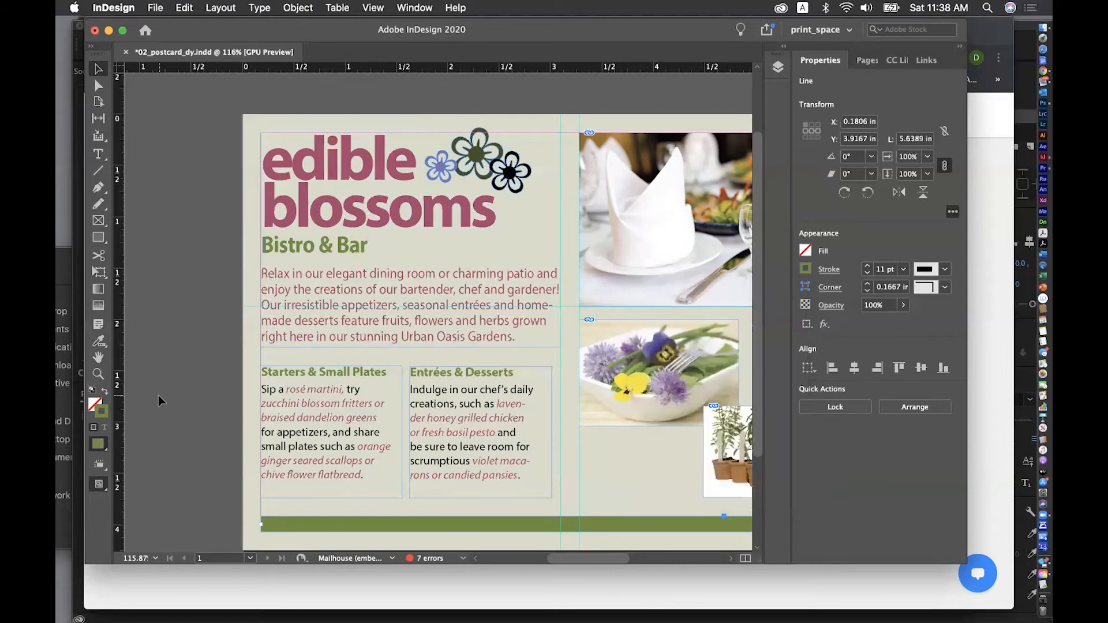
key(super+s)
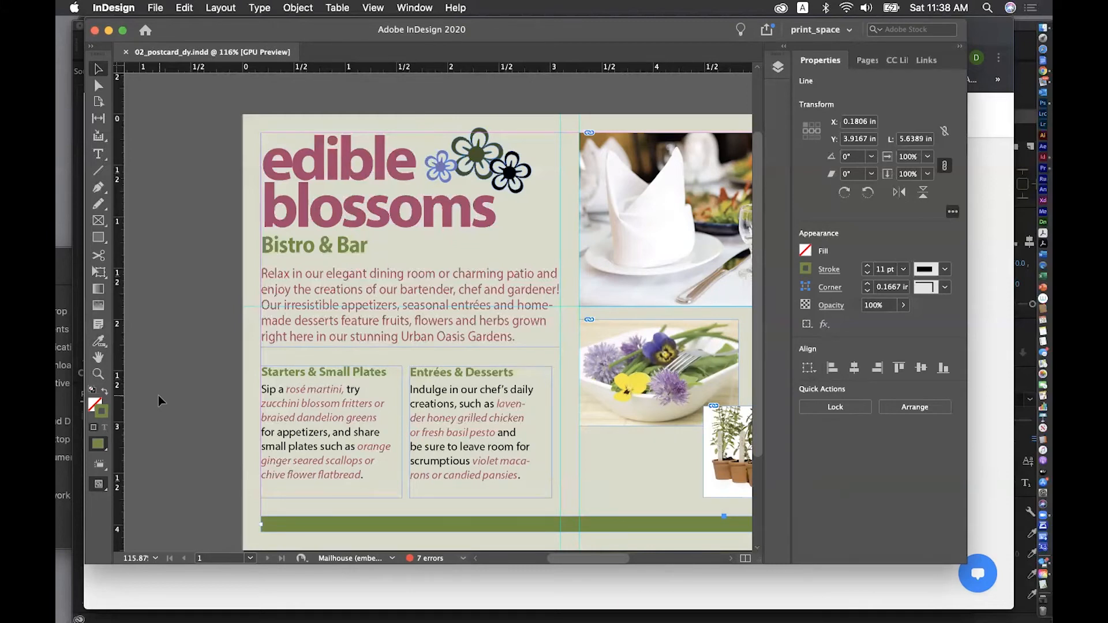
click(373, 7)
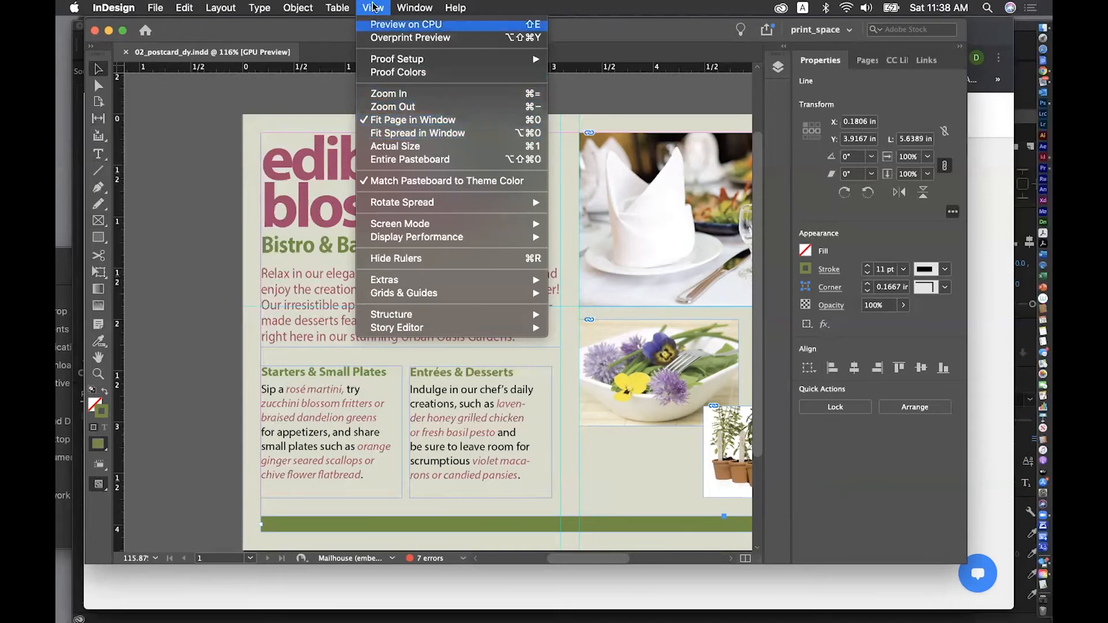
click(375, 7)
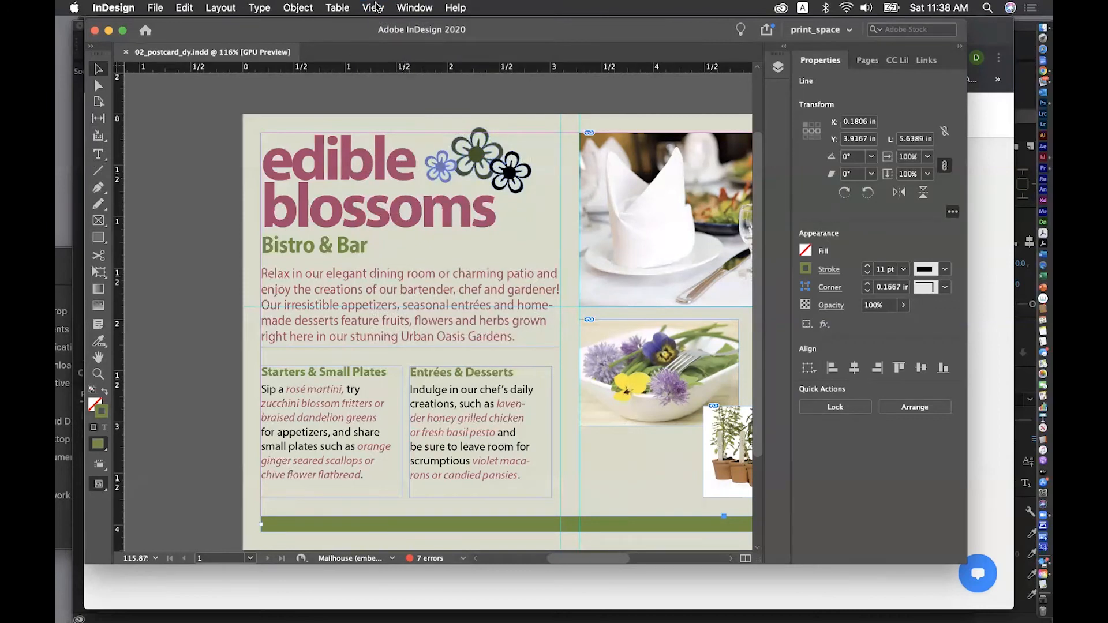
key(super+o)
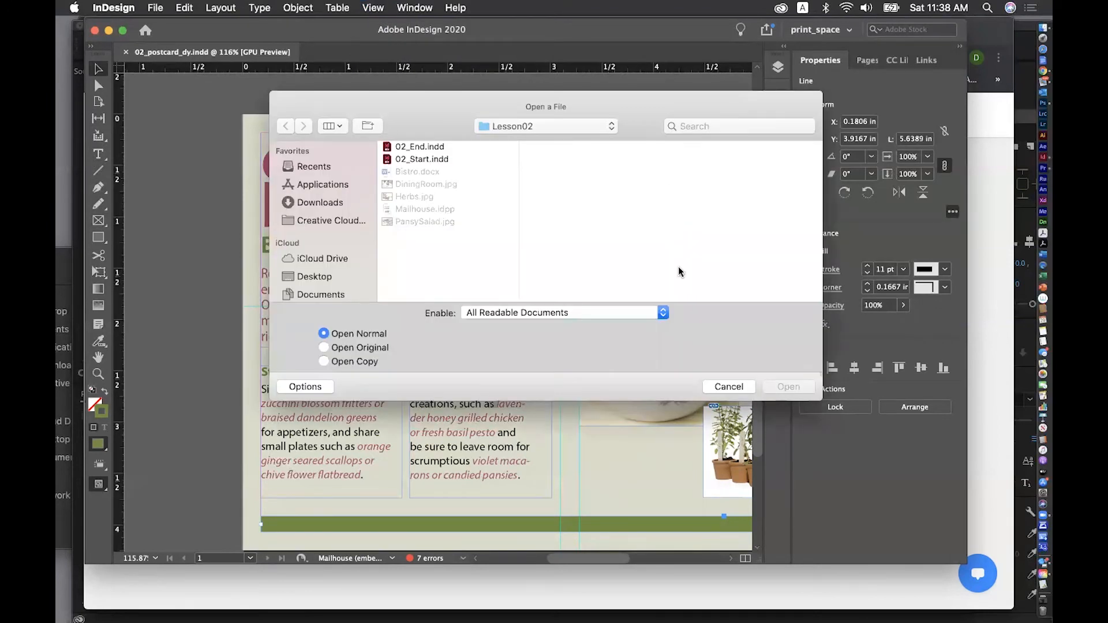
click(729, 386)
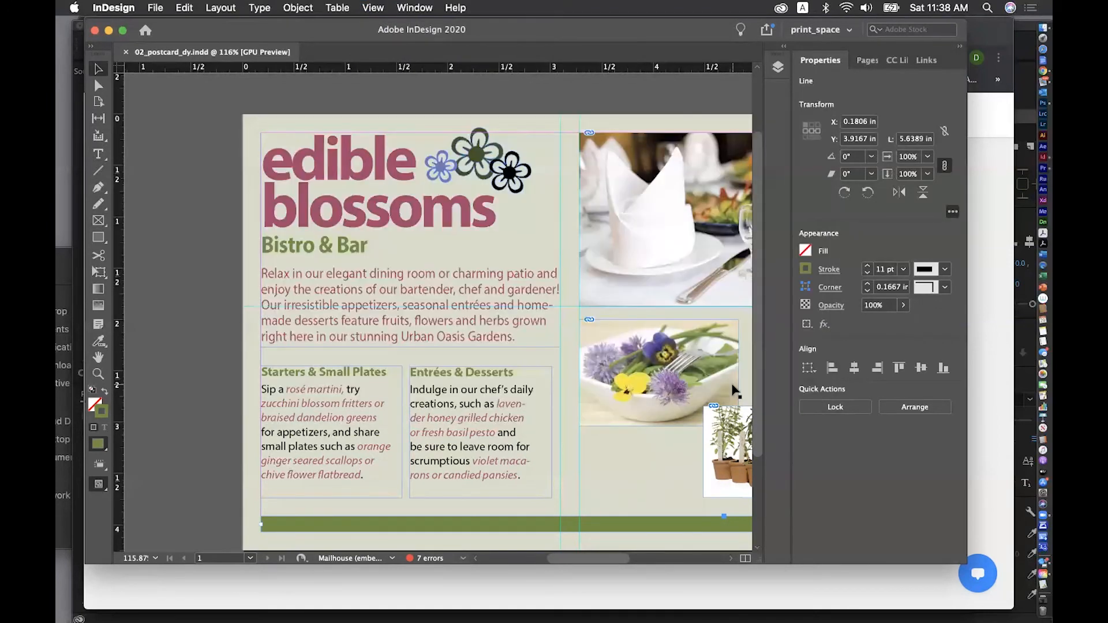
Display the object styles and apply Green Stroke and Drop Shadow to the Starters & Small Plates text frame
scroll(734, 391, right, 4)
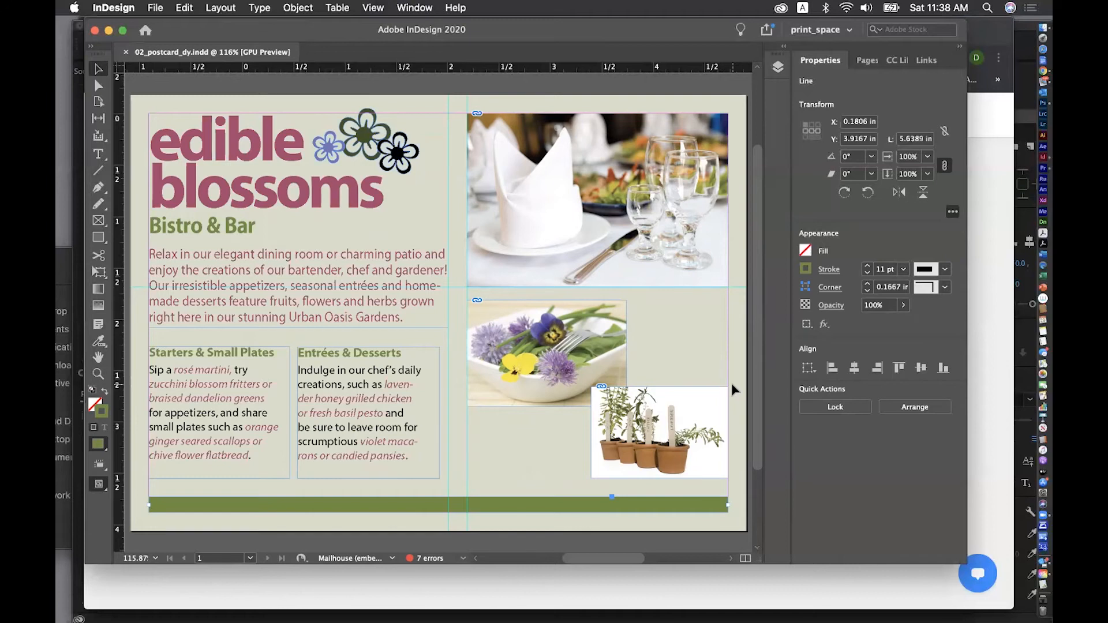
click(399, 7)
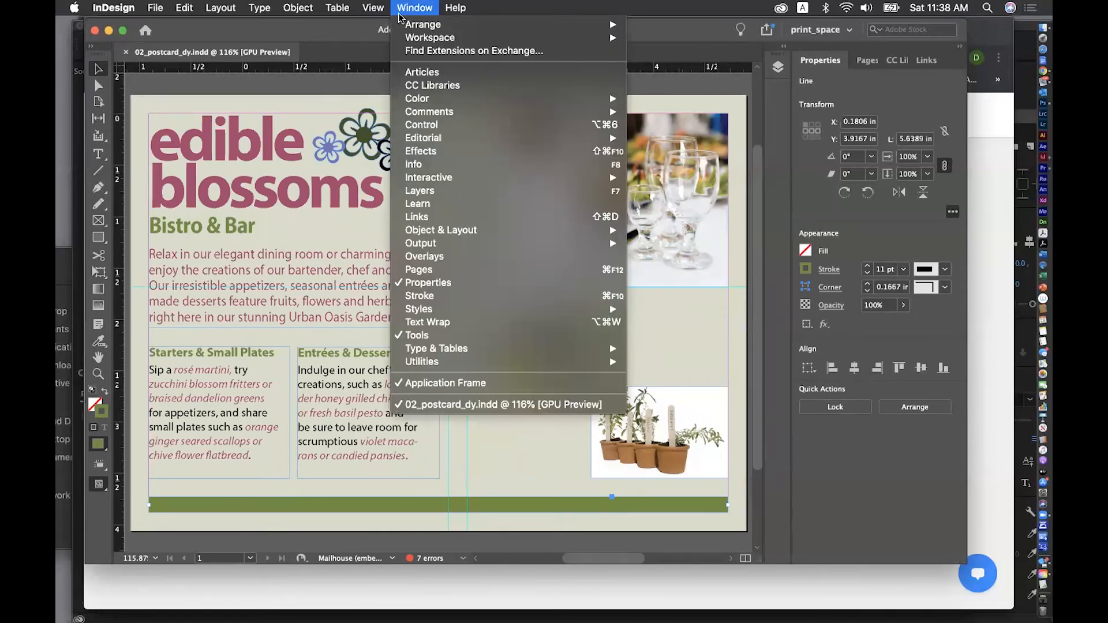
mouse_move(438, 310)
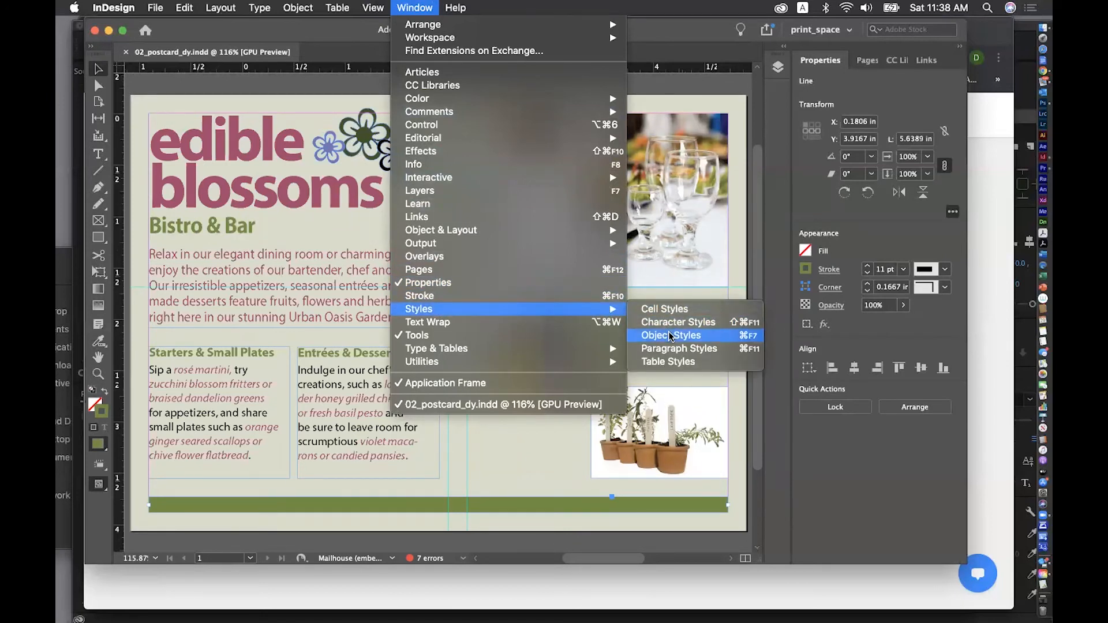
click(670, 335)
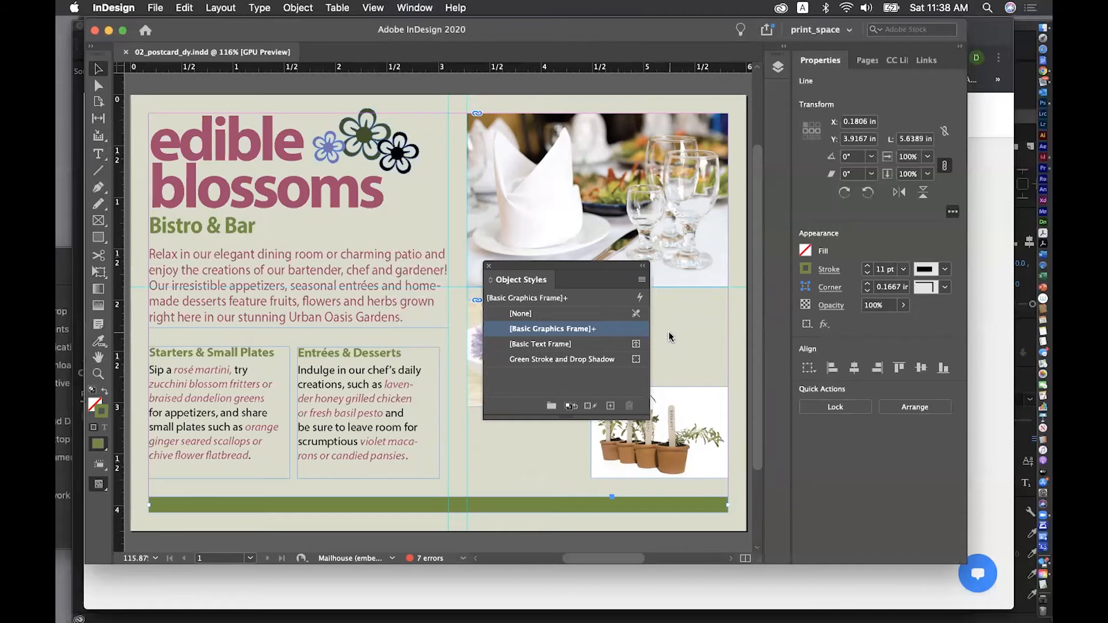
click(233, 387)
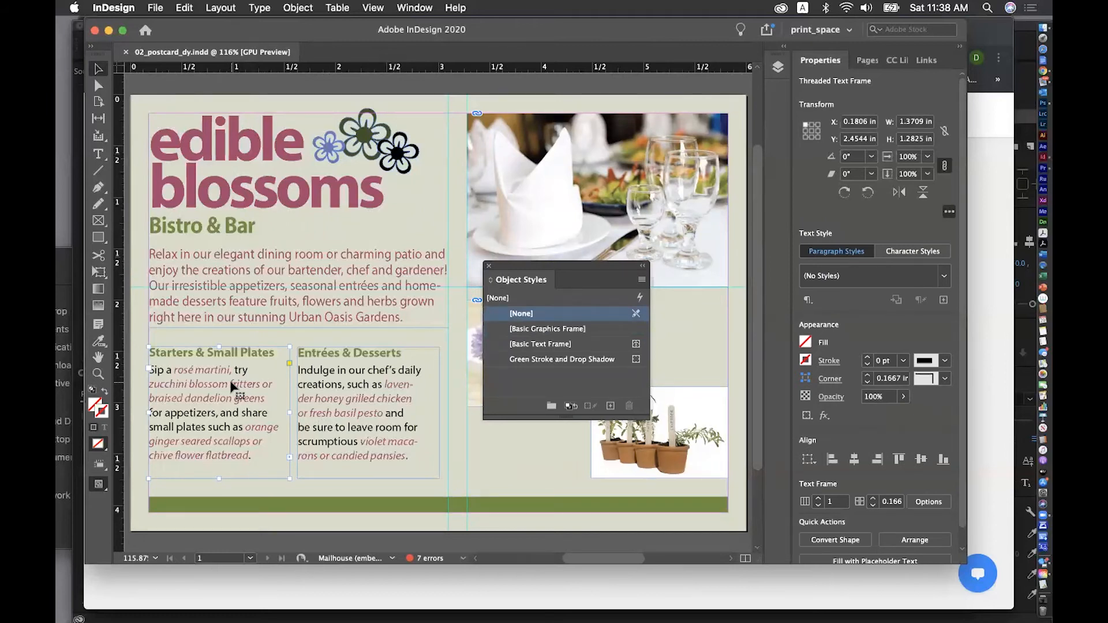
click(538, 360)
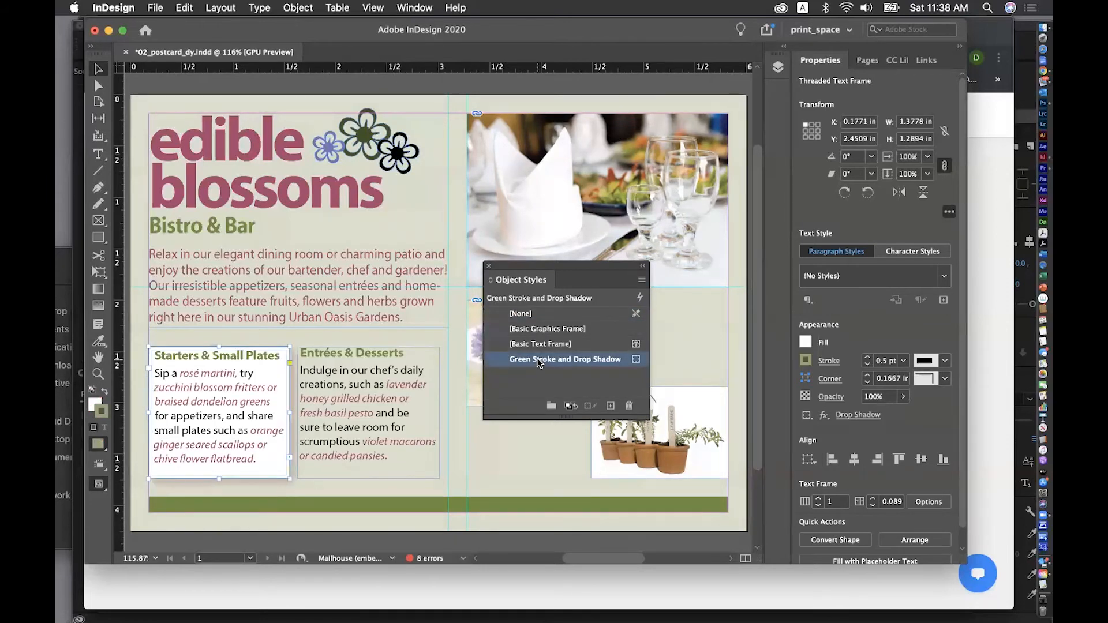
Apply the Green Stroke and Drop Shadow object style to the Entrées & Desserts frame and inspect the style's options without changing them
click(385, 396)
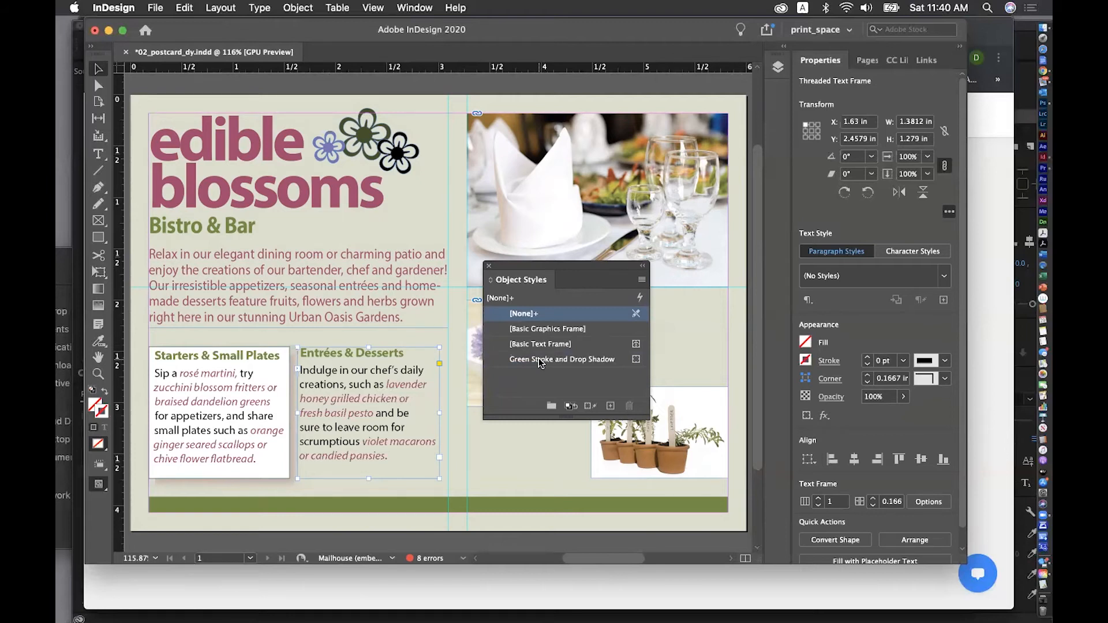
click(539, 359)
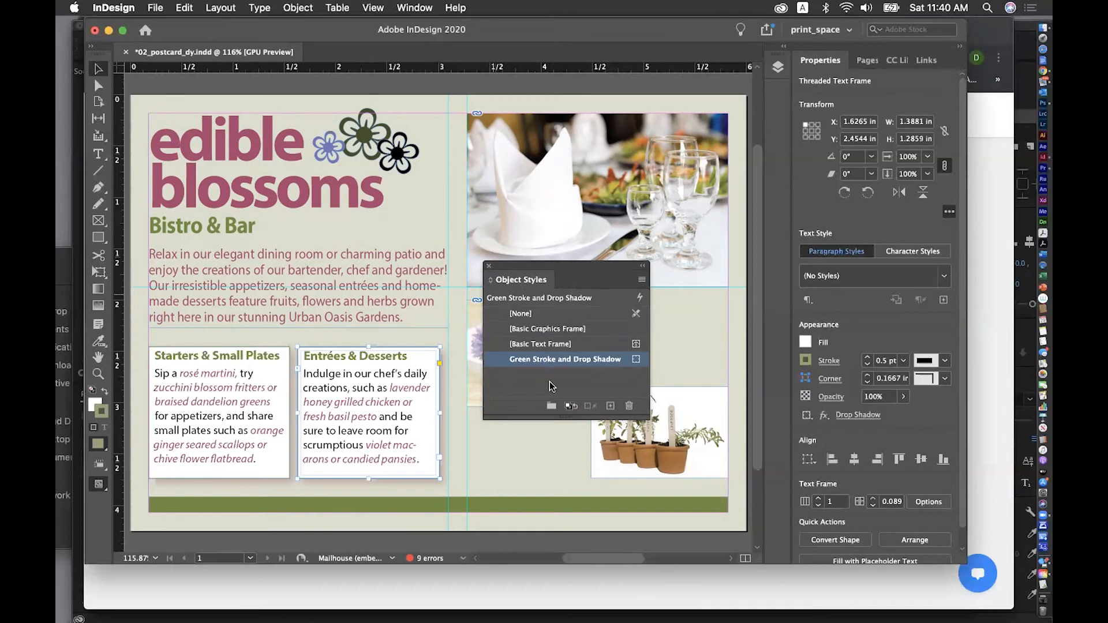
double_click(548, 360)
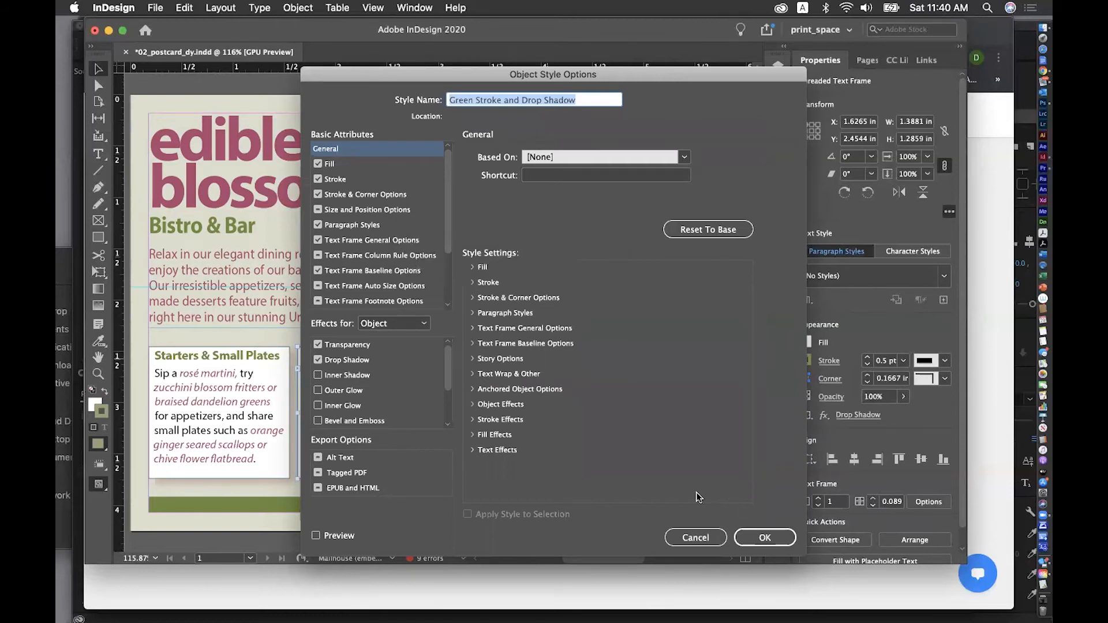
click(692, 538)
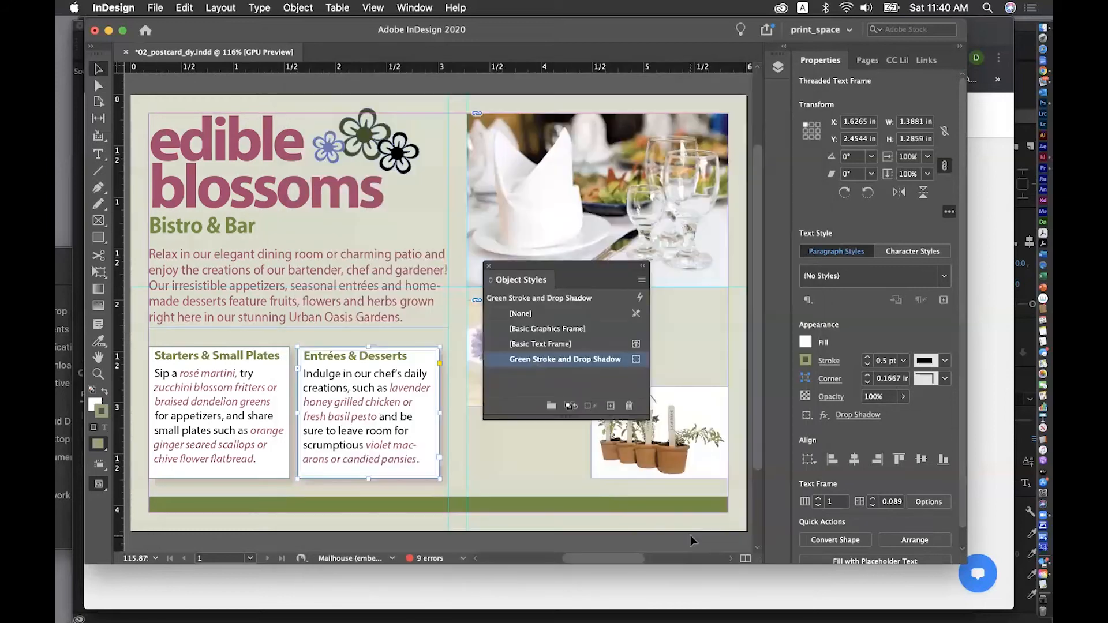
Dismiss the object styles and display the document's Preflight results clear of the left-hand text frames
click(487, 266)
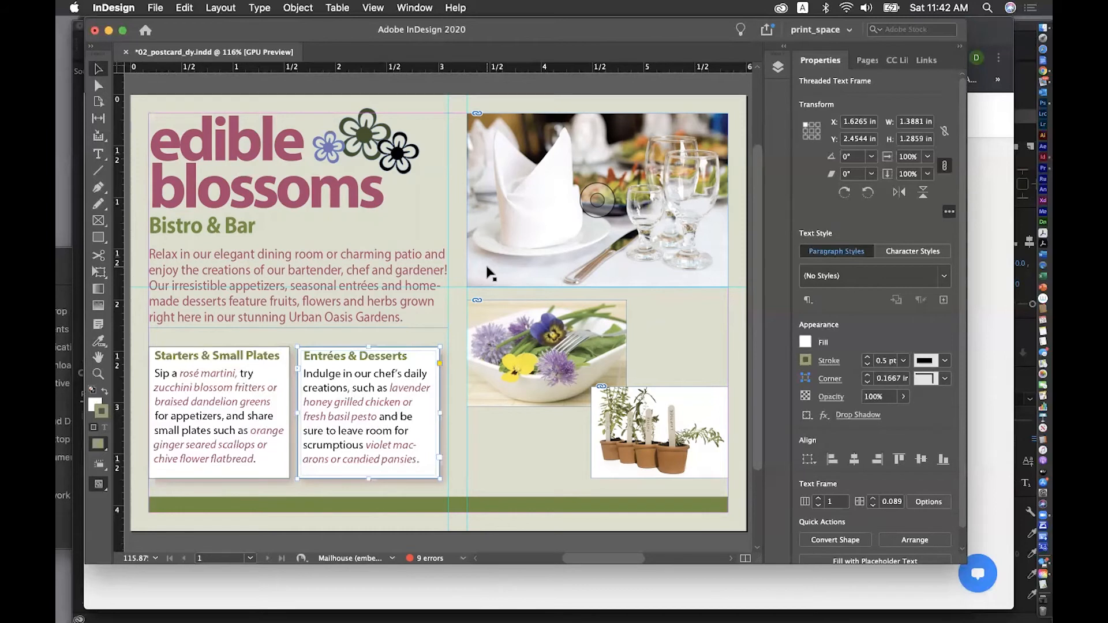
click(413, 8)
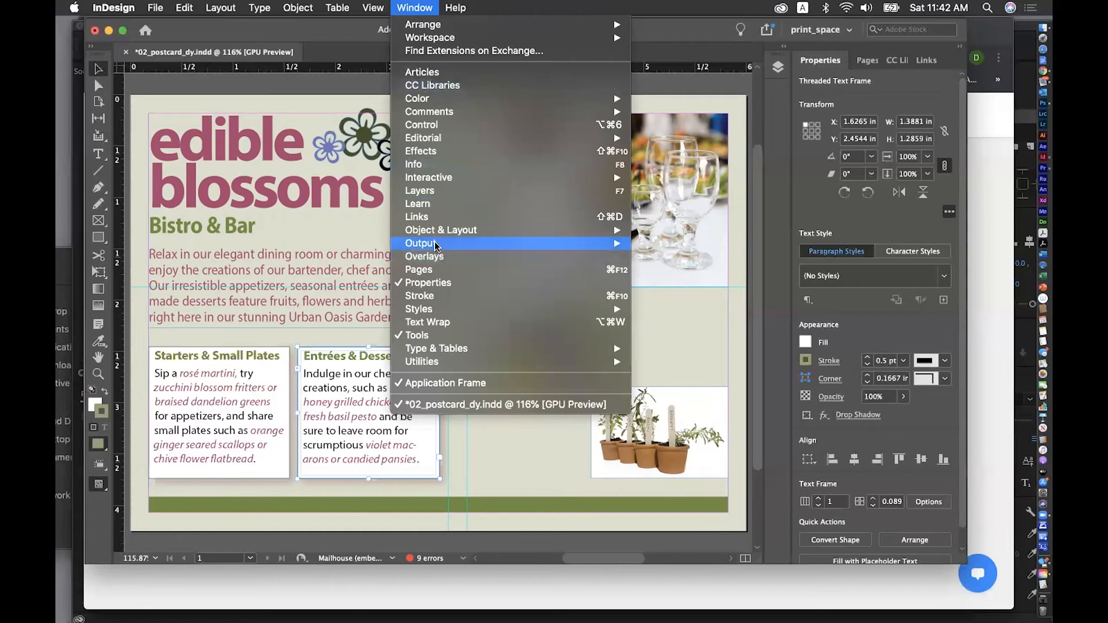
mouse_move(436, 244)
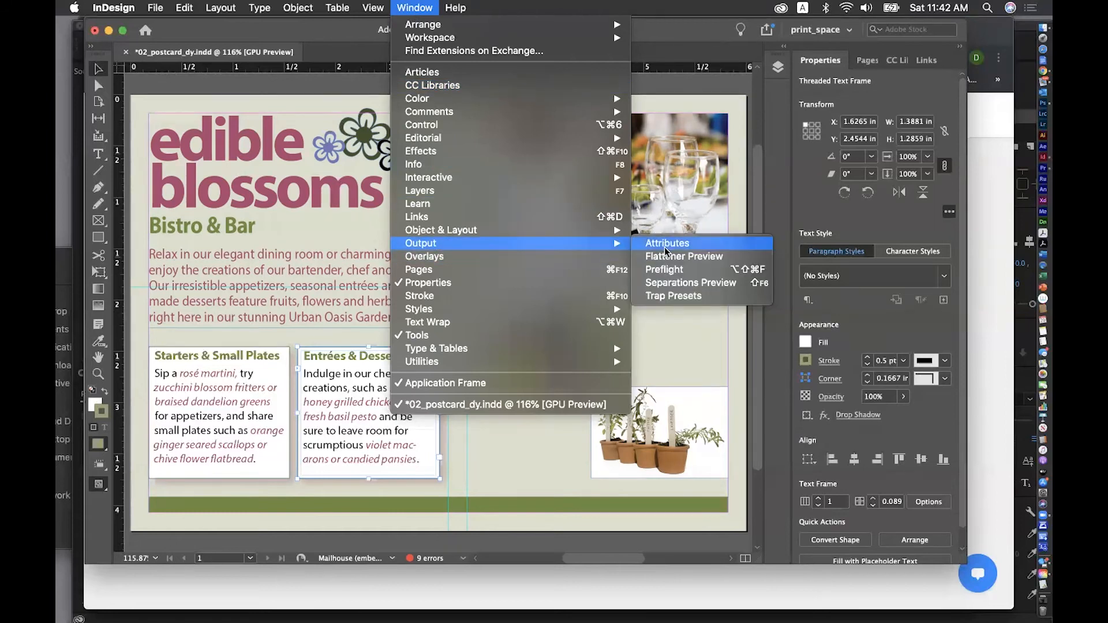
click(676, 269)
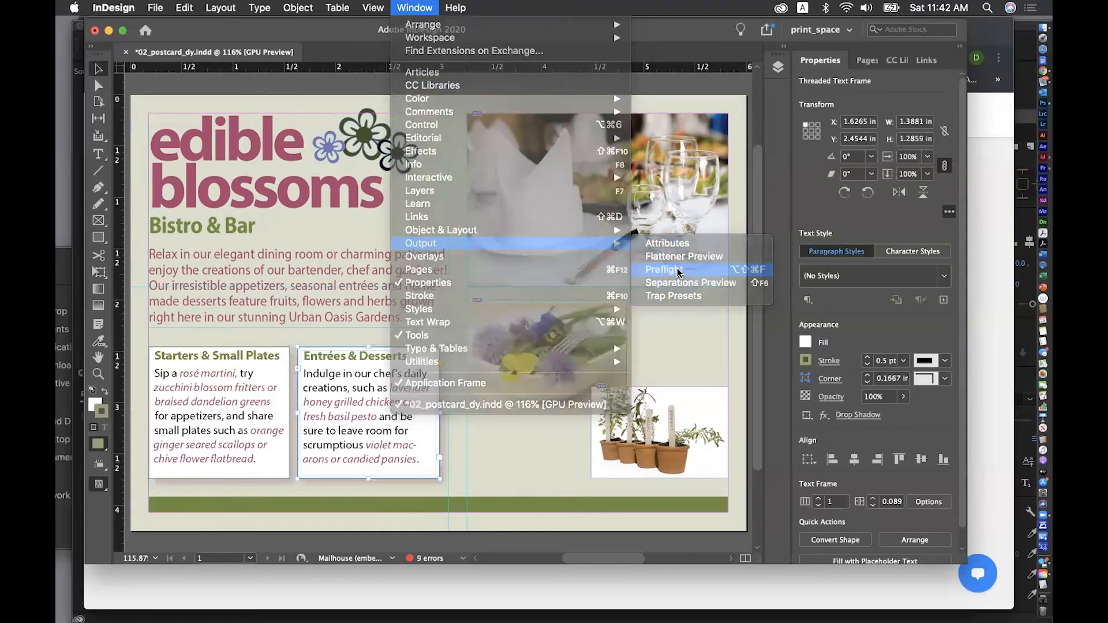
drag(553, 198, 605, 153)
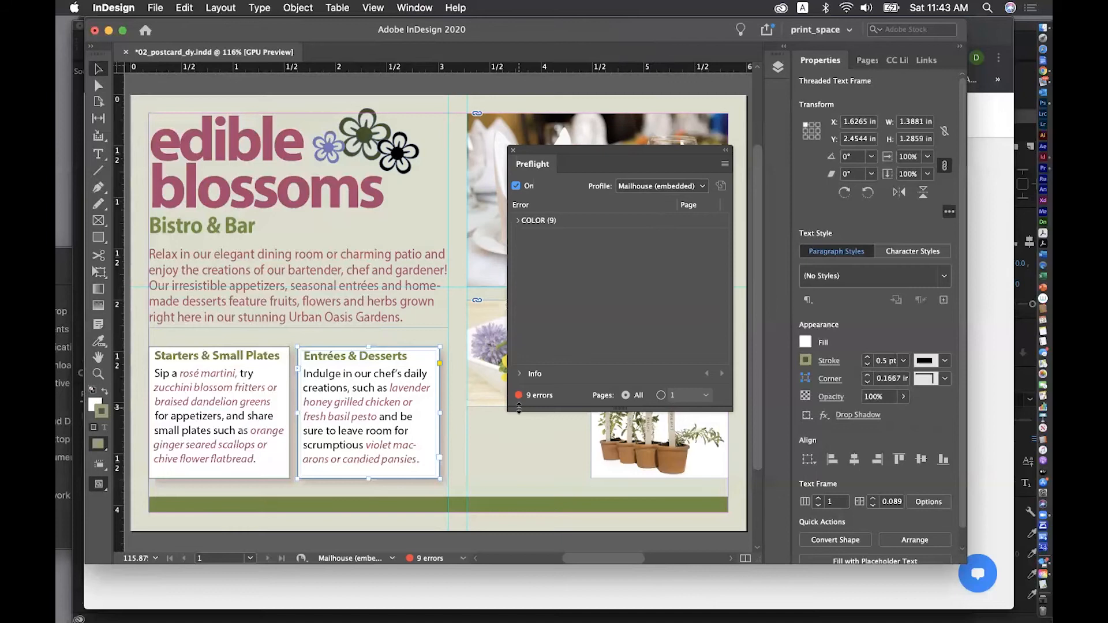
Expand the color errors down to individual objects and read the problem and fix information for the first listed text frame
click(518, 222)
click(530, 237)
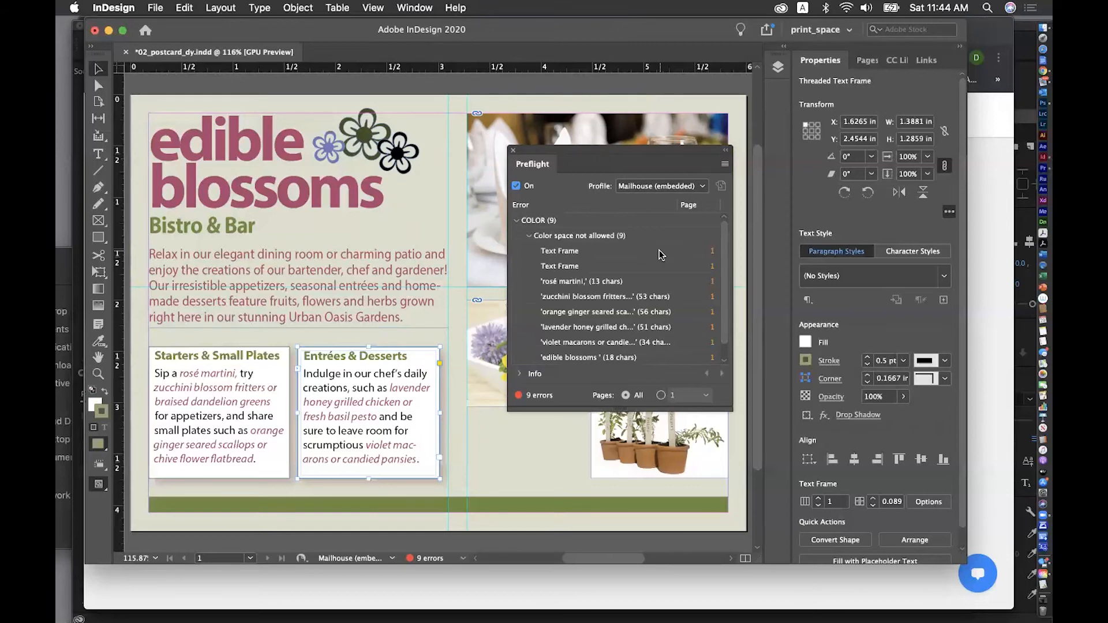
click(519, 374)
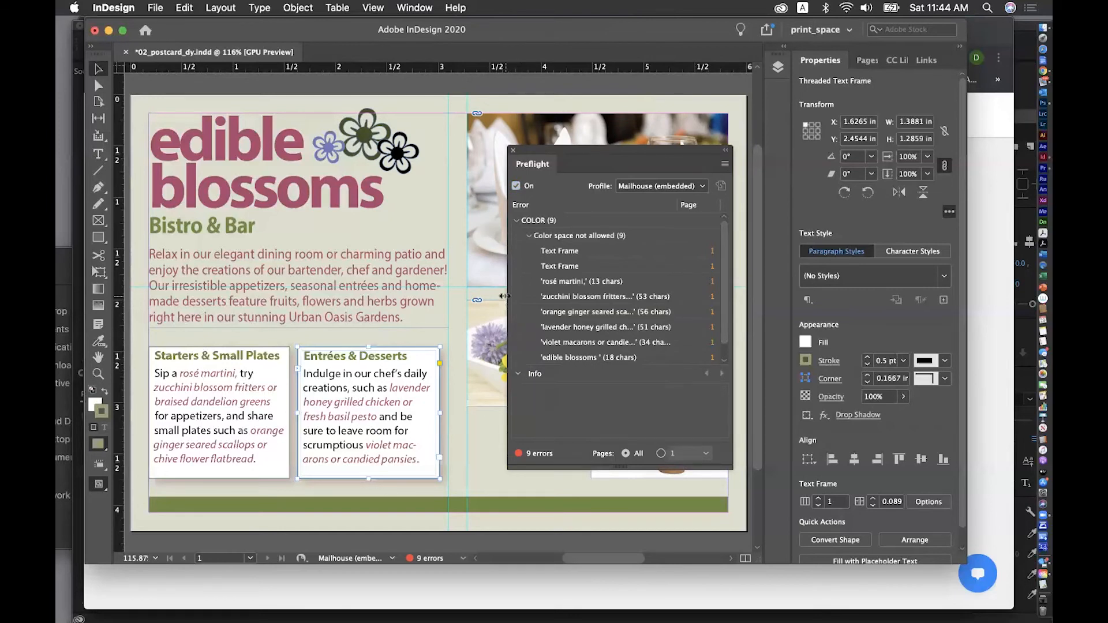
click(566, 254)
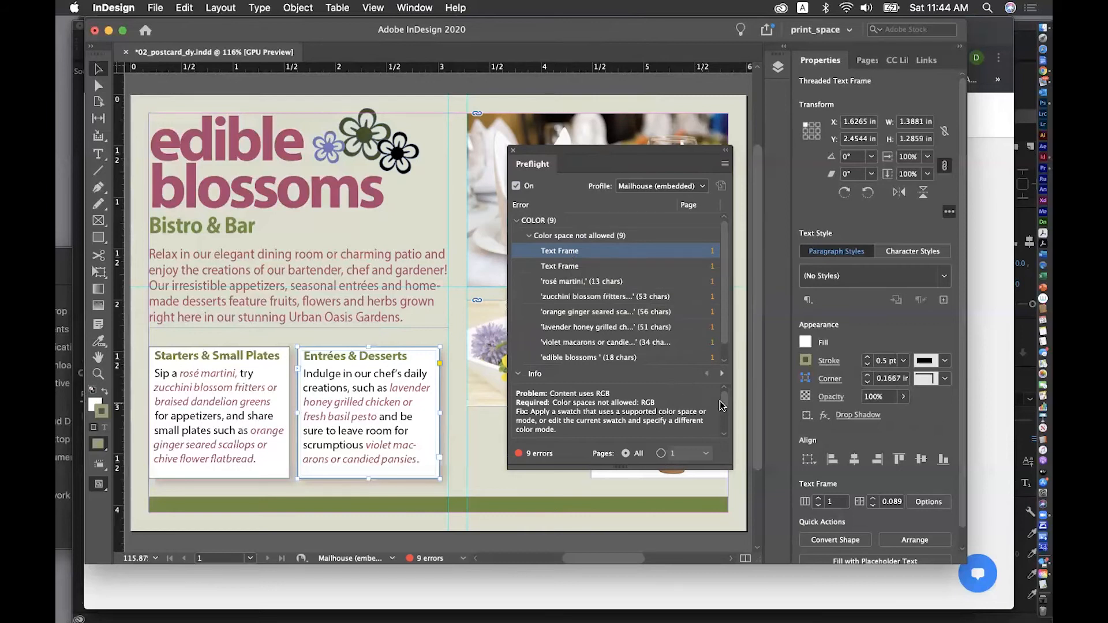
scroll(725, 407, down, 1)
scroll(725, 408, up, 1)
Edit the Red-Bright swatch and change its color mode to CMYK, keeping the converted color values
click(406, 7)
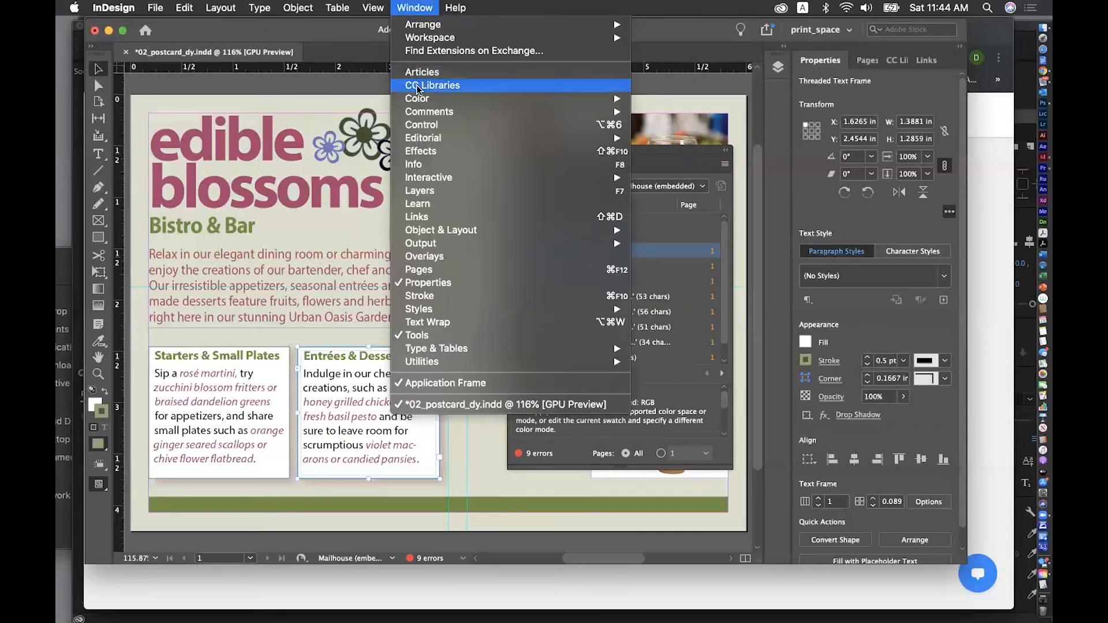
mouse_move(431, 97)
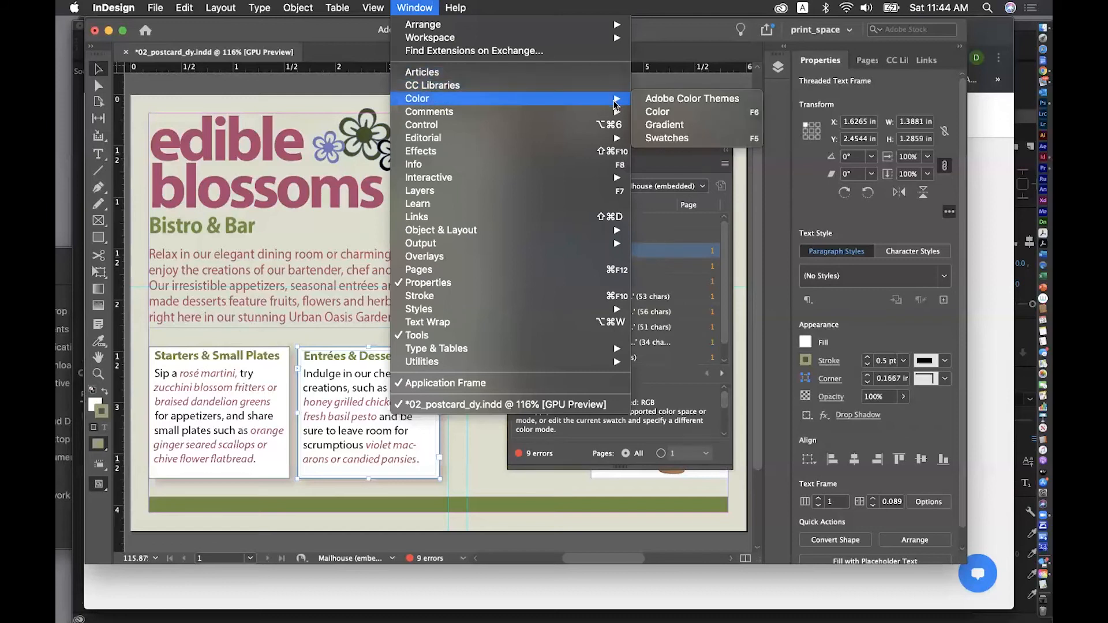
click(674, 139)
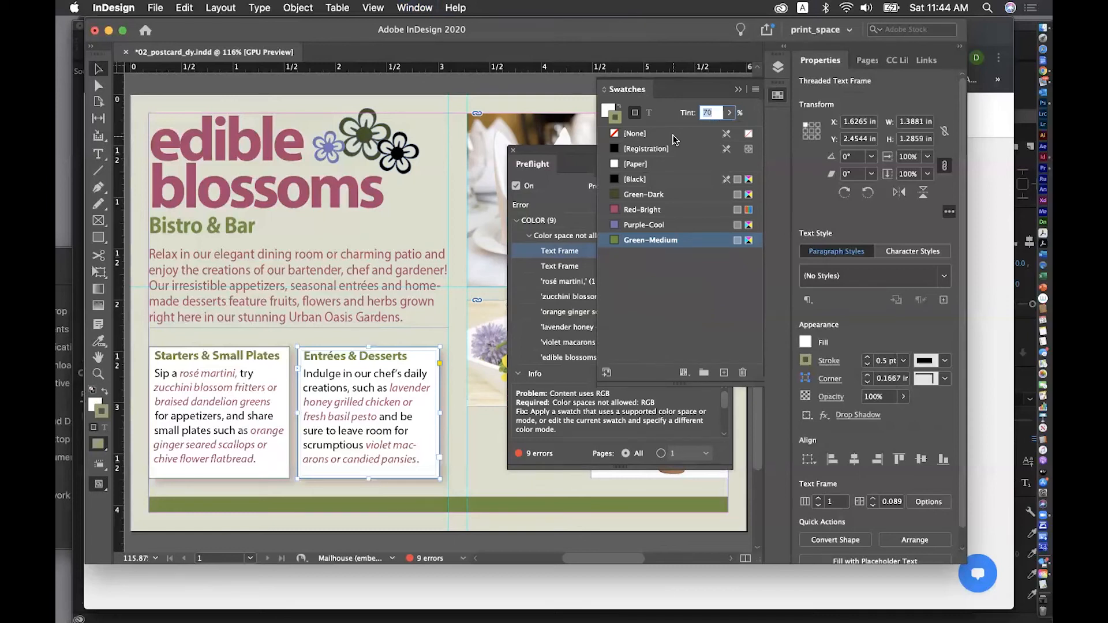
click(656, 210)
double_click(656, 210)
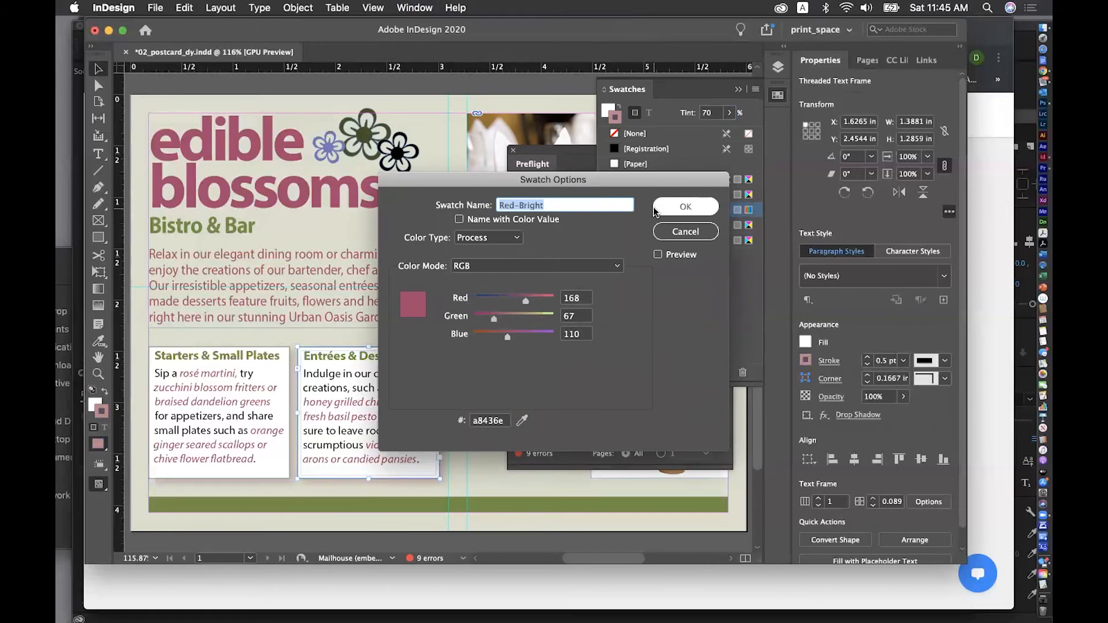
click(610, 269)
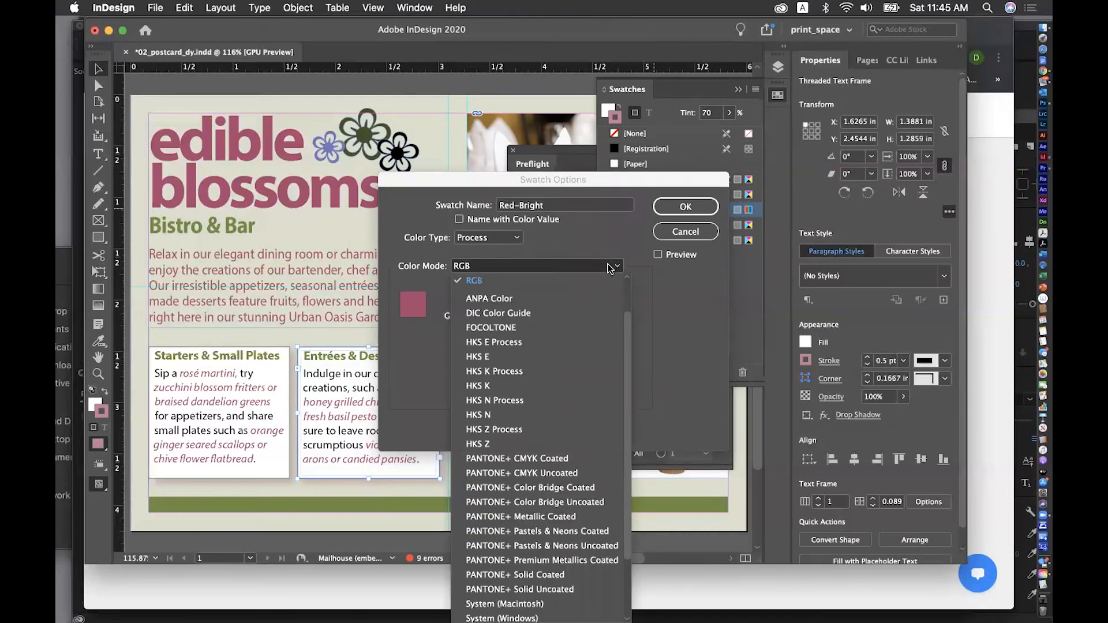
click(553, 248)
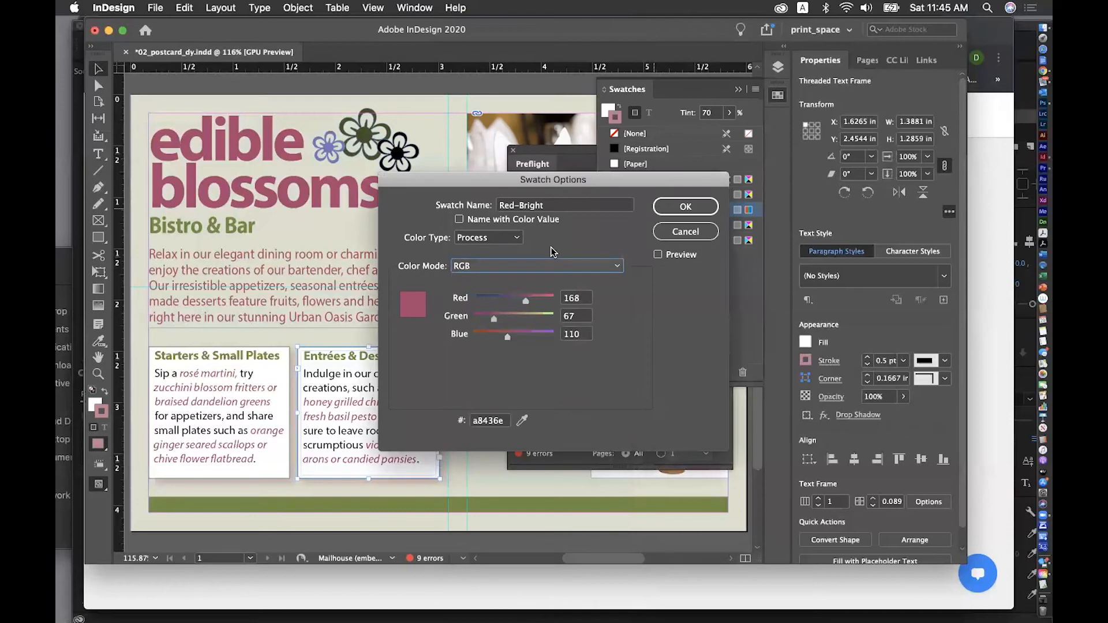
click(615, 269)
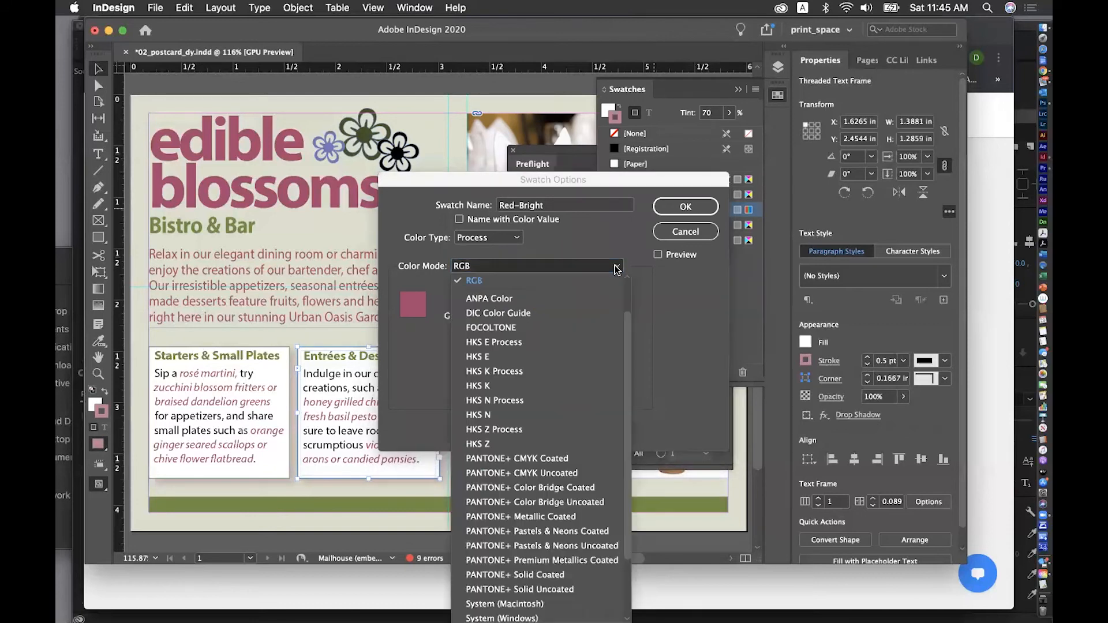
drag(626, 334, 625, 293)
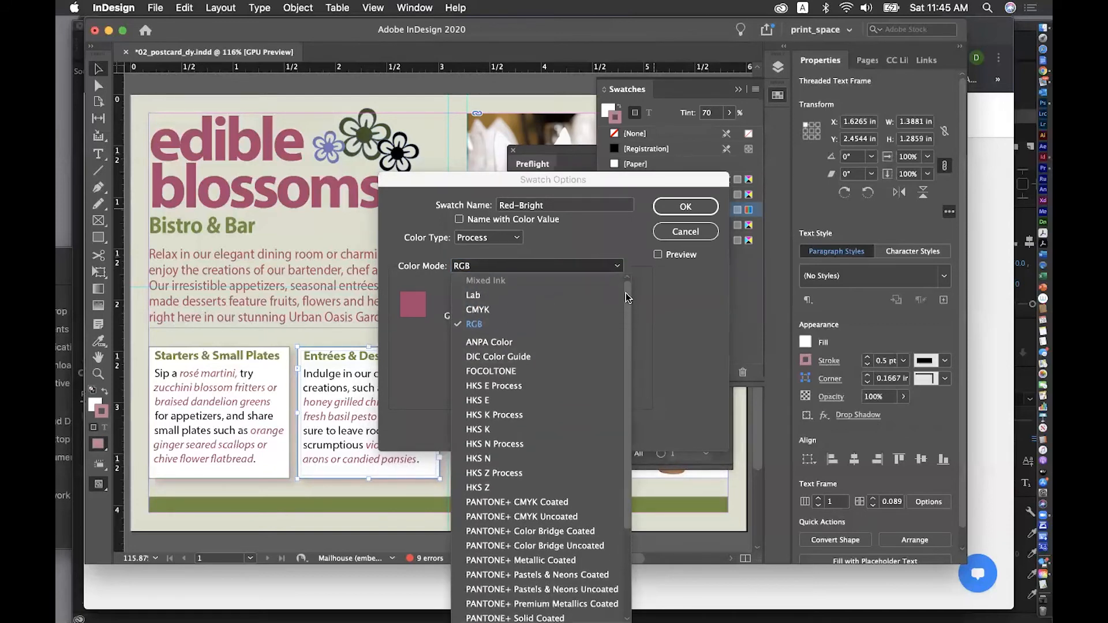
click(491, 312)
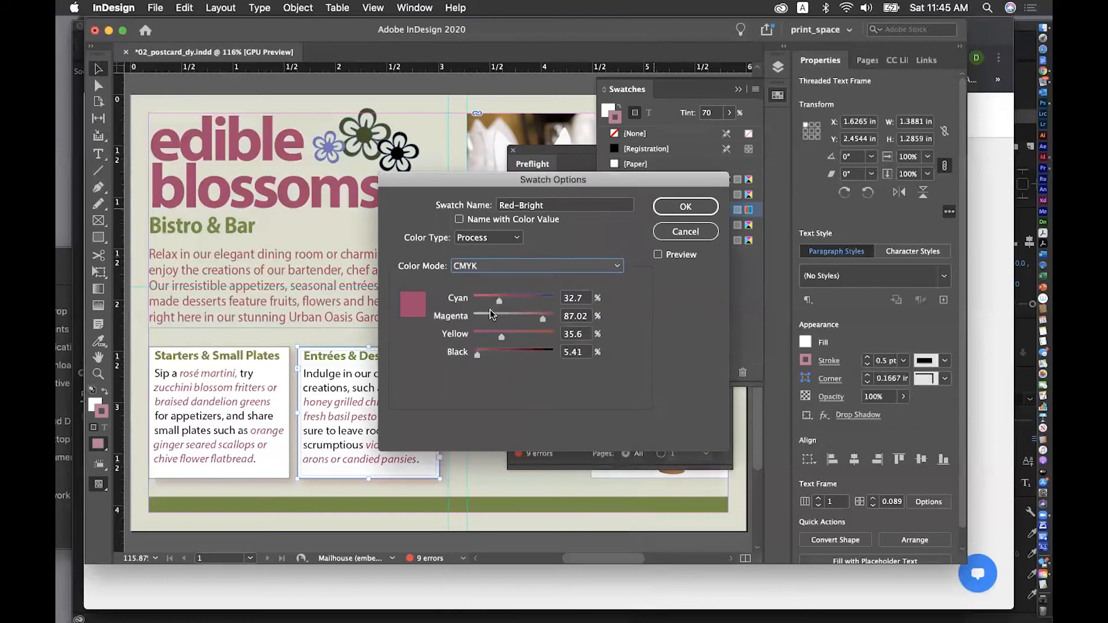
click(676, 211)
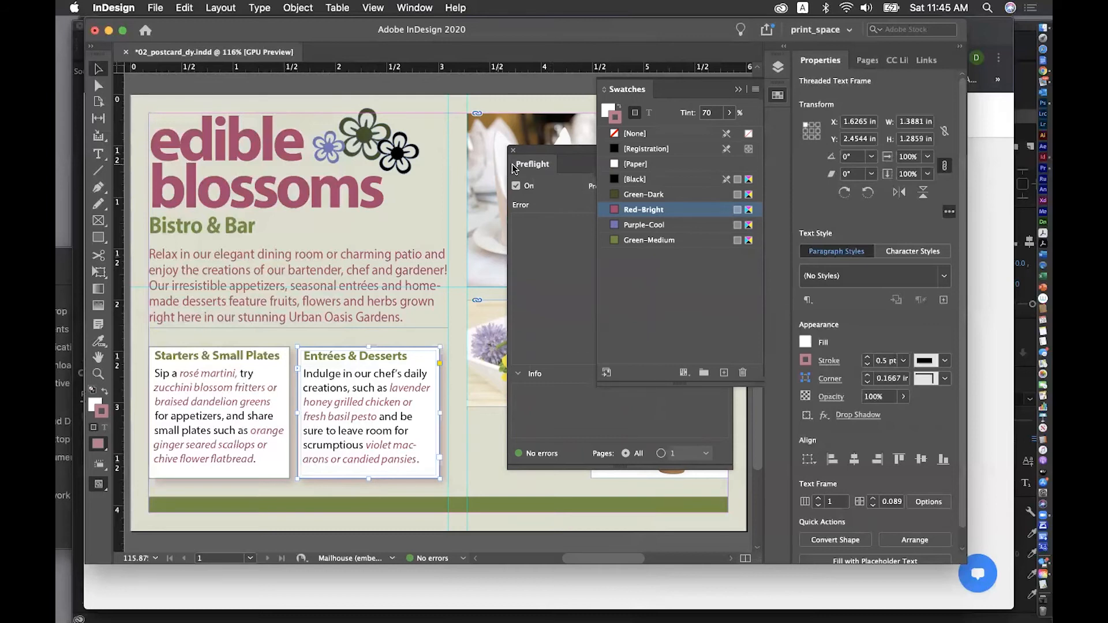
Check the Preflight results again, put away the preflight and swatch displays, and save the document
click(573, 156)
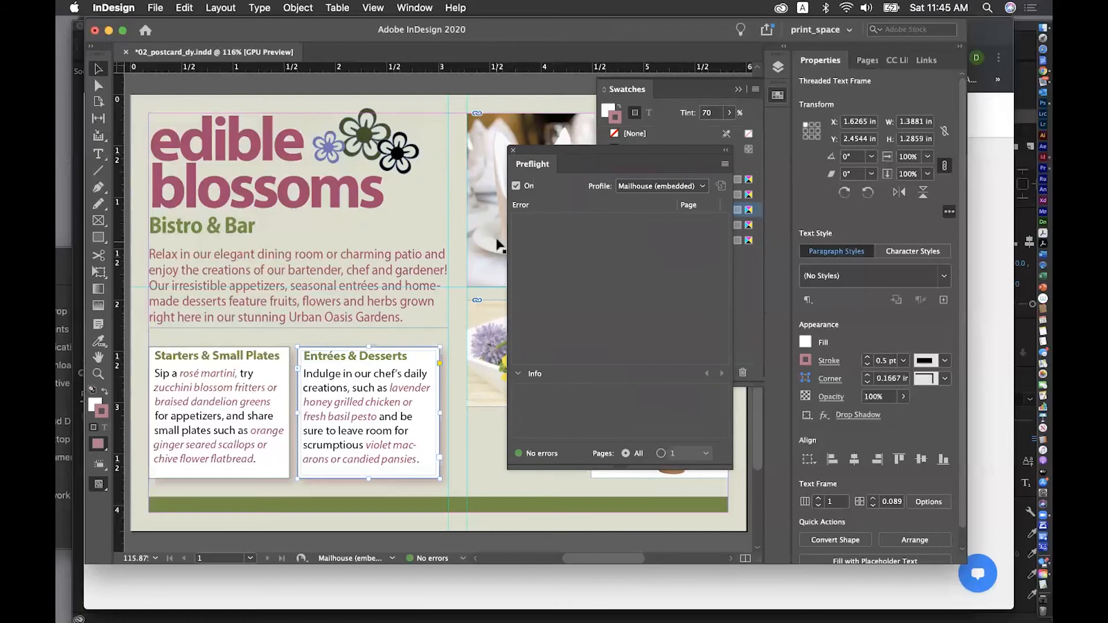
click(514, 153)
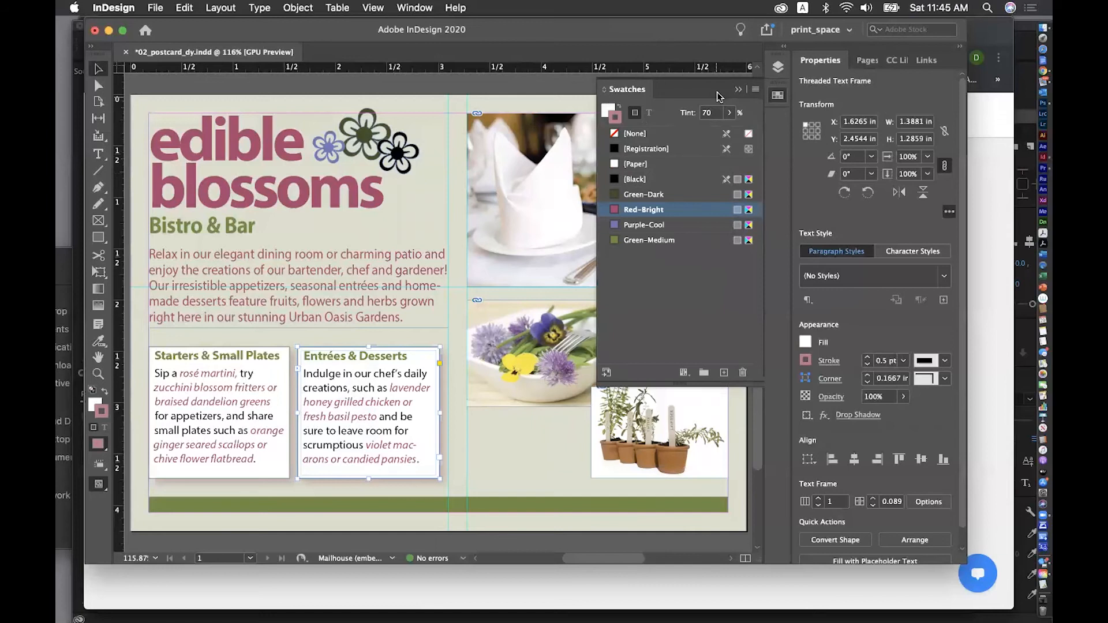
click(738, 90)
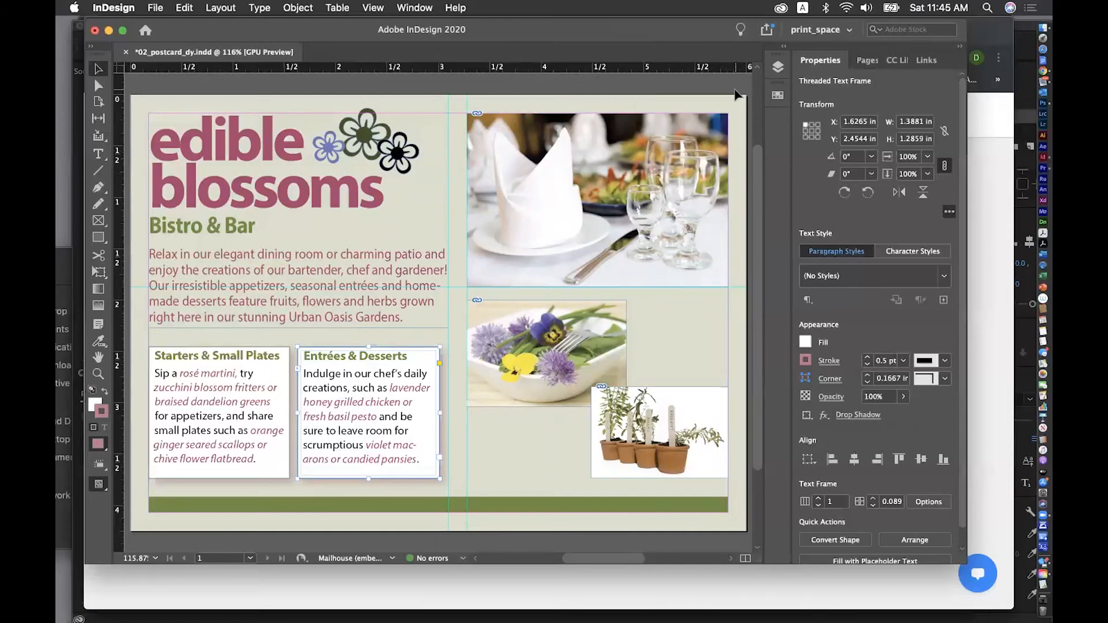
key(super+s)
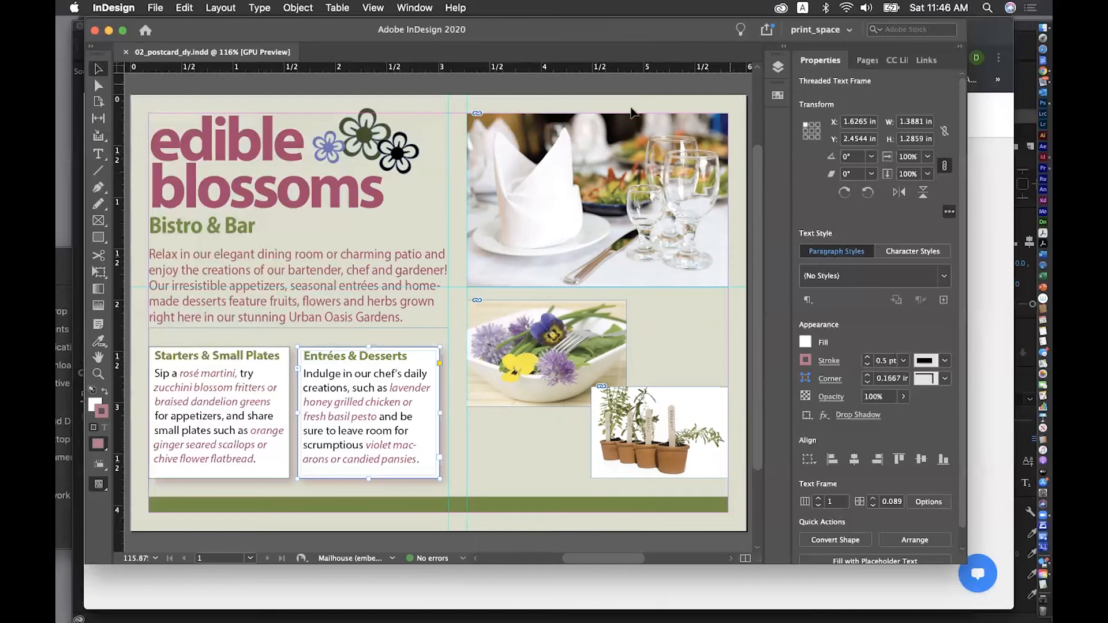
View the postcard full screen in Presentation mode, and return to the normal editing view
click(100, 484)
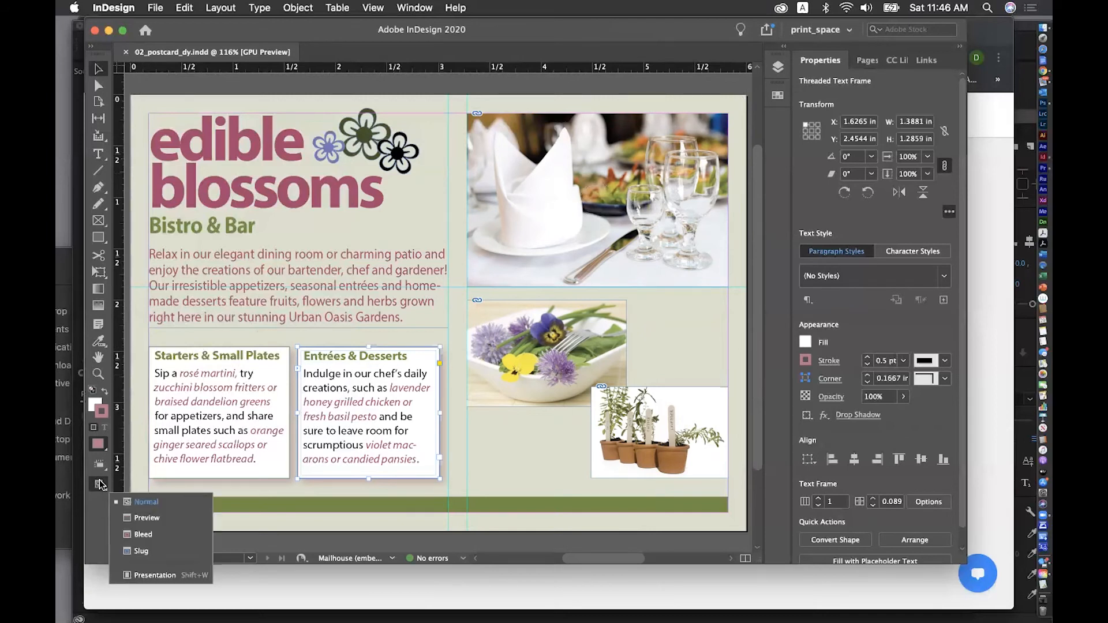
click(155, 576)
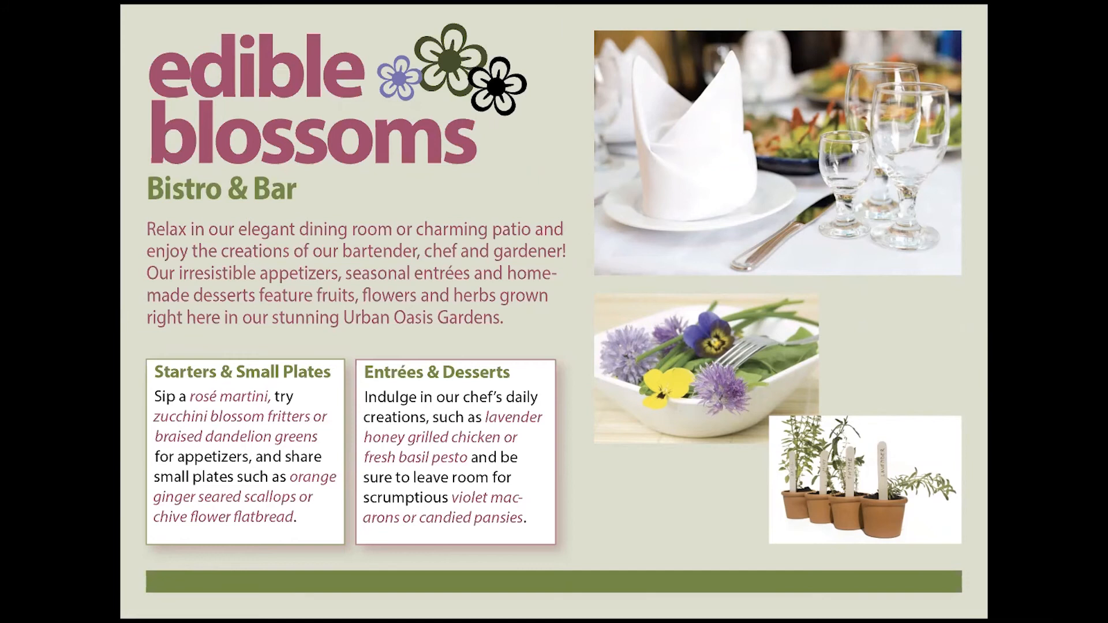
key(Escape)
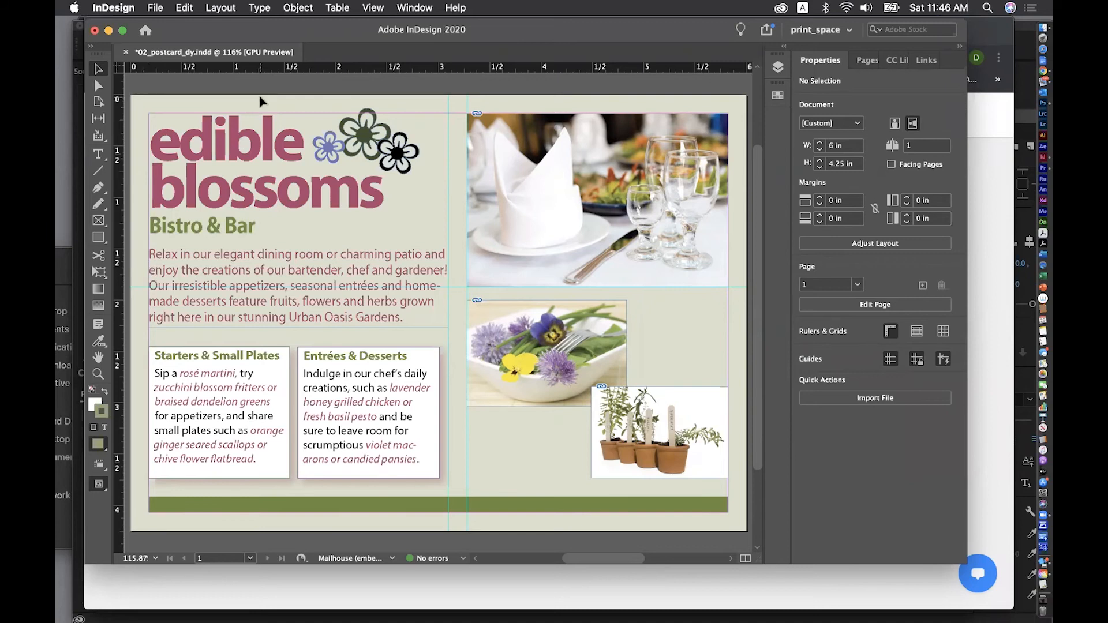
Switch the screen mode to Preview, show the postcard at actual size, and save the document
click(372, 8)
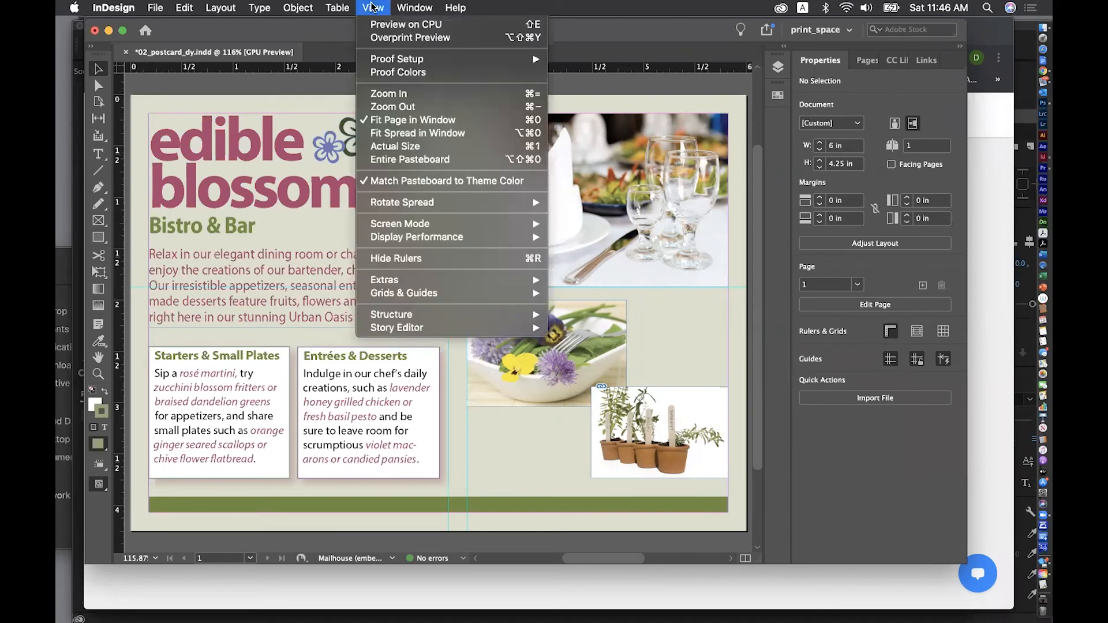
mouse_move(542, 225)
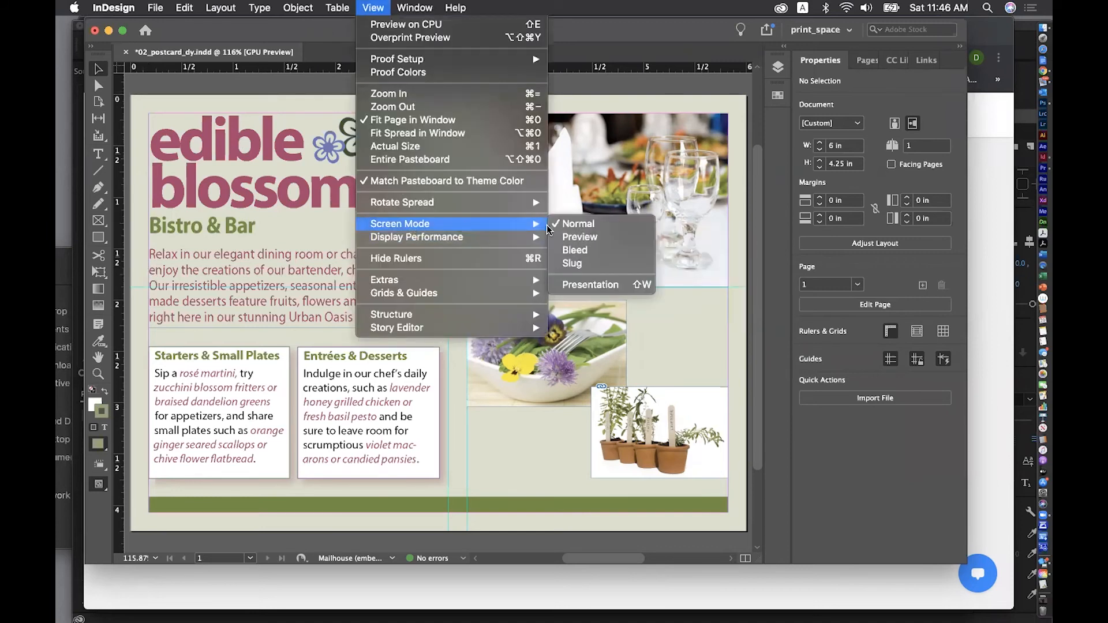
click(576, 238)
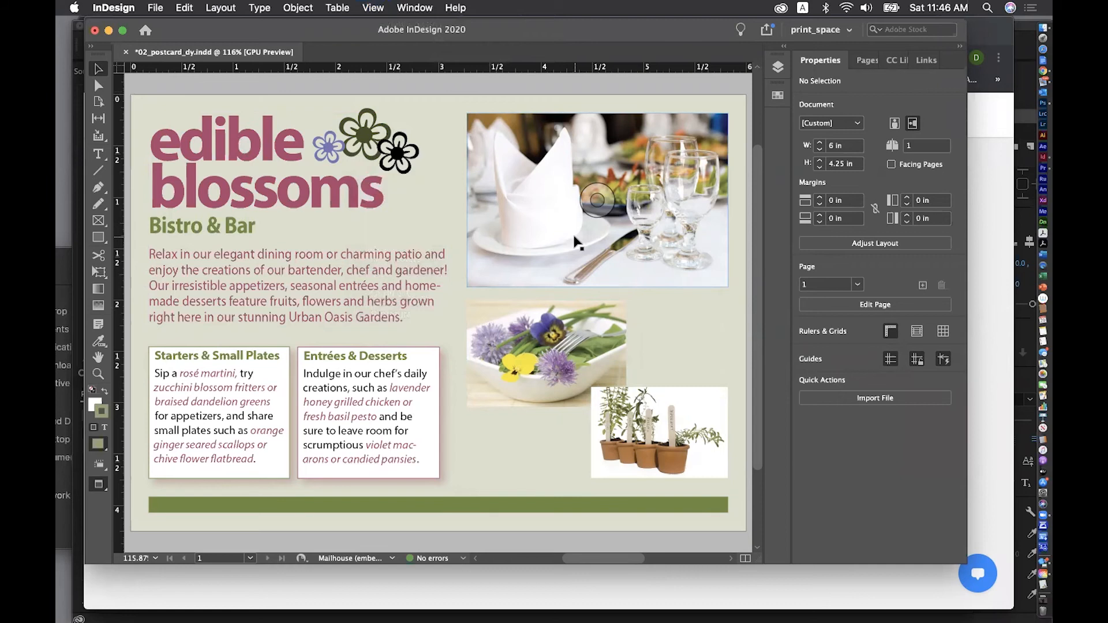
click(373, 7)
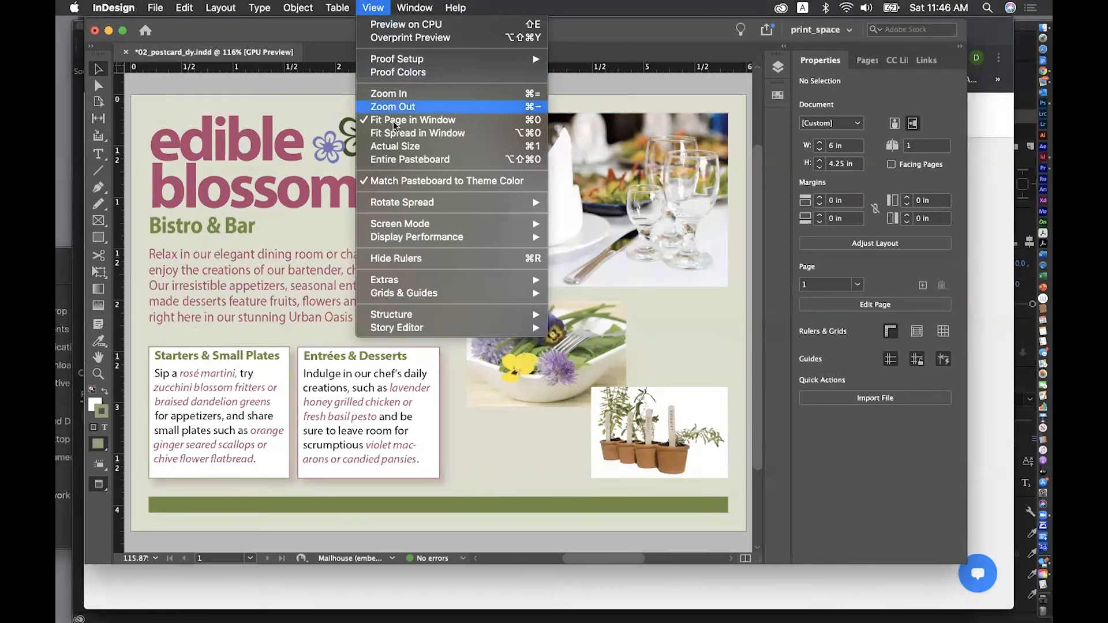
click(397, 145)
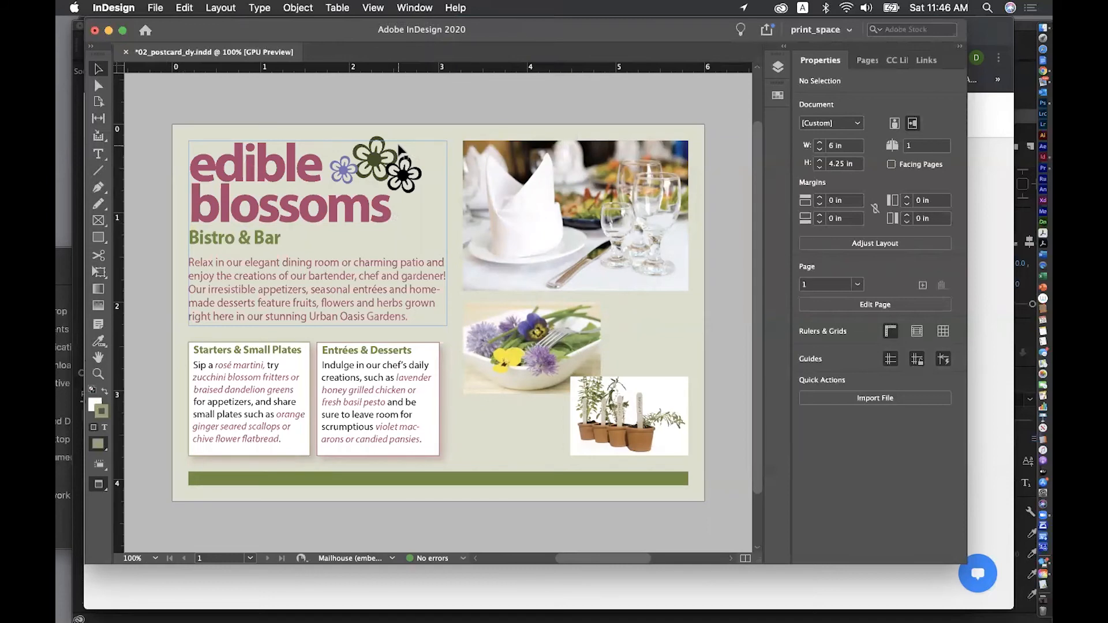
key(super+s)
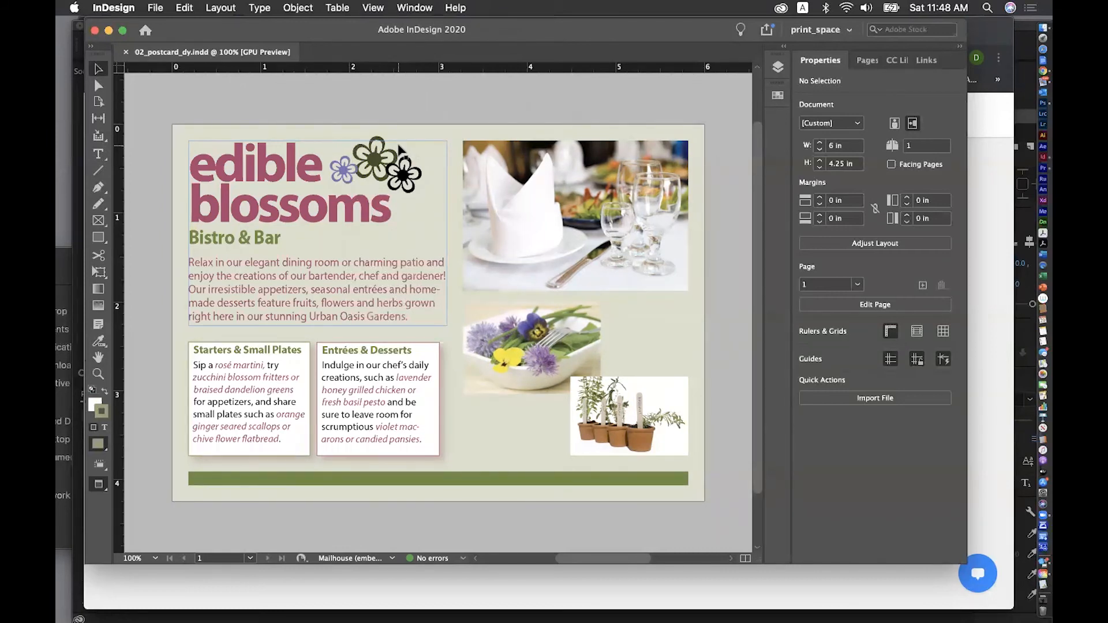
Start packaging the postcard and review the package's fonts, links and images, and summary
click(156, 7)
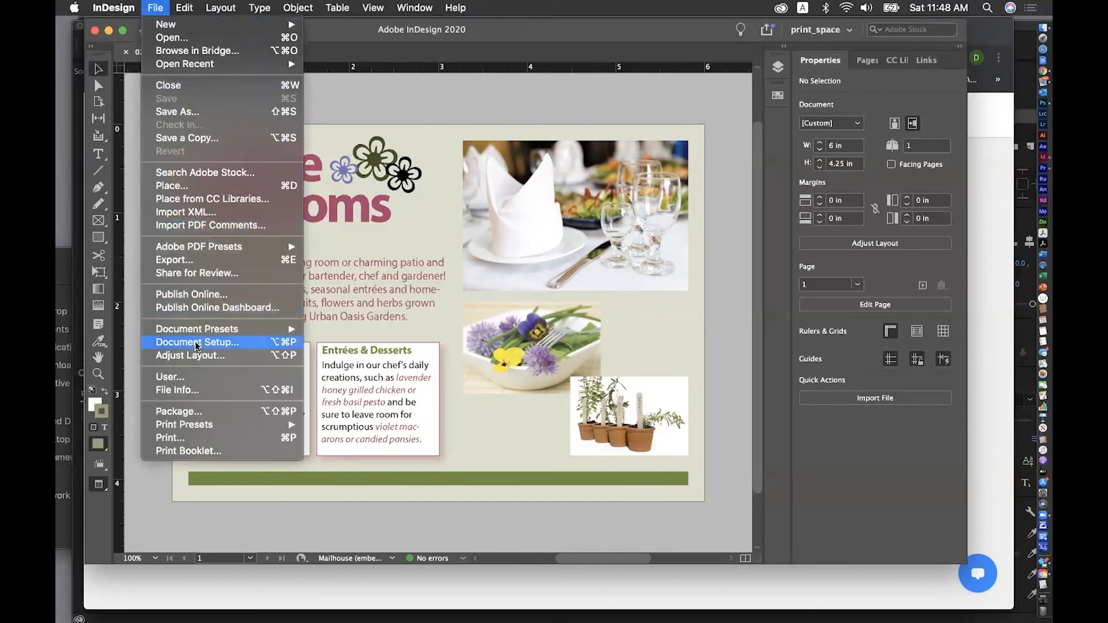
click(205, 412)
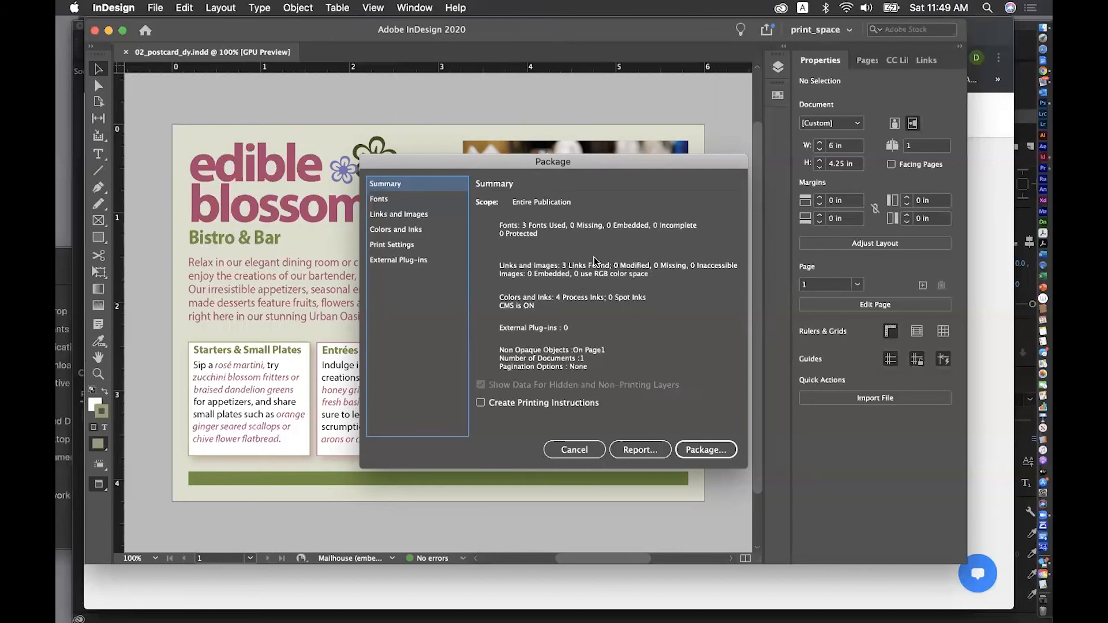
click(387, 198)
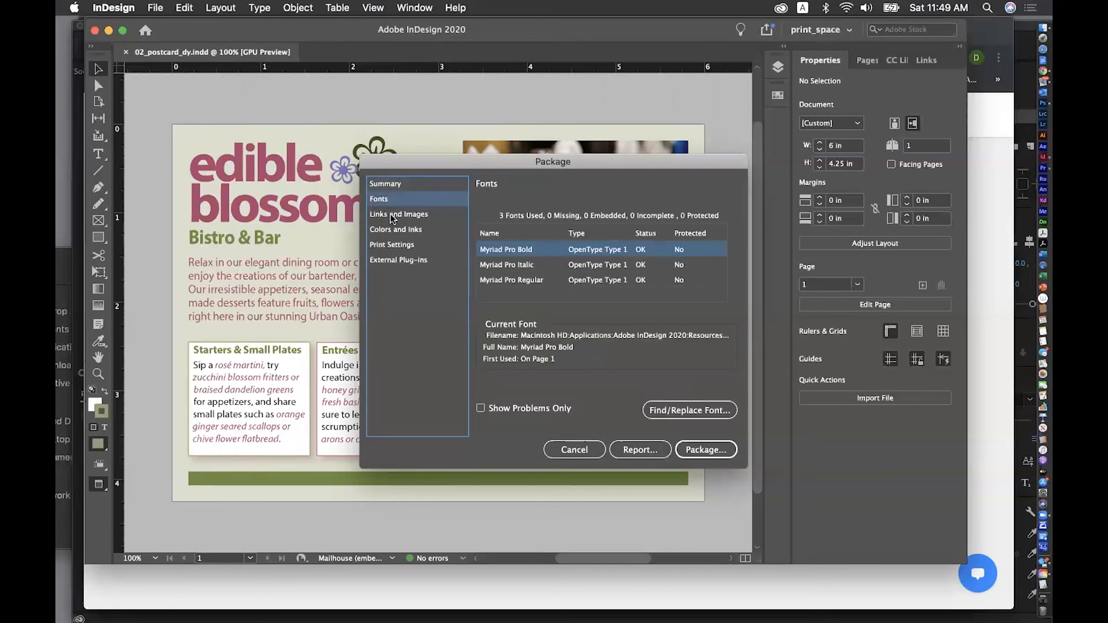
click(391, 215)
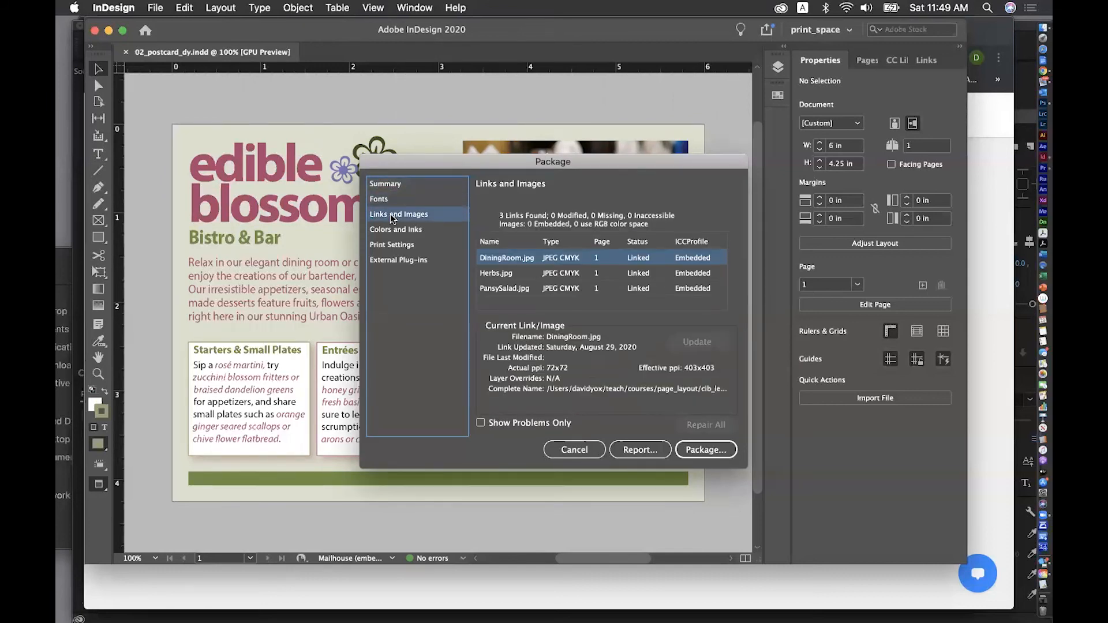
click(384, 184)
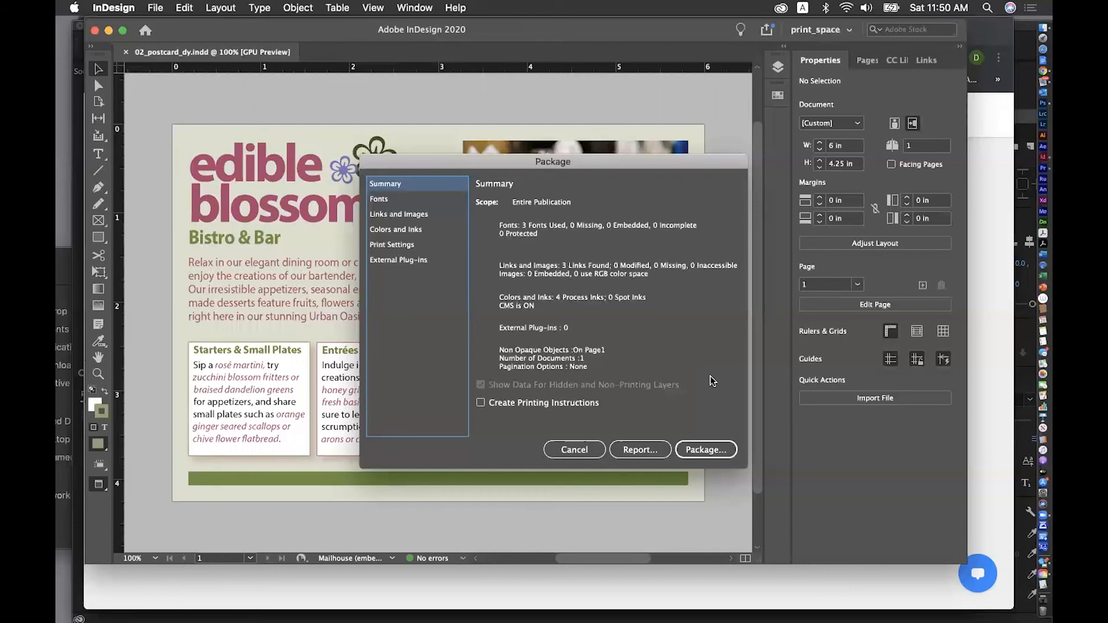
Package the postcard into a folder named 02_postcard_dy in Lesson02 with fonts, linked graphics, IDML and a High Quality Print PDF, accepting the font notice
click(636, 455)
click(714, 453)
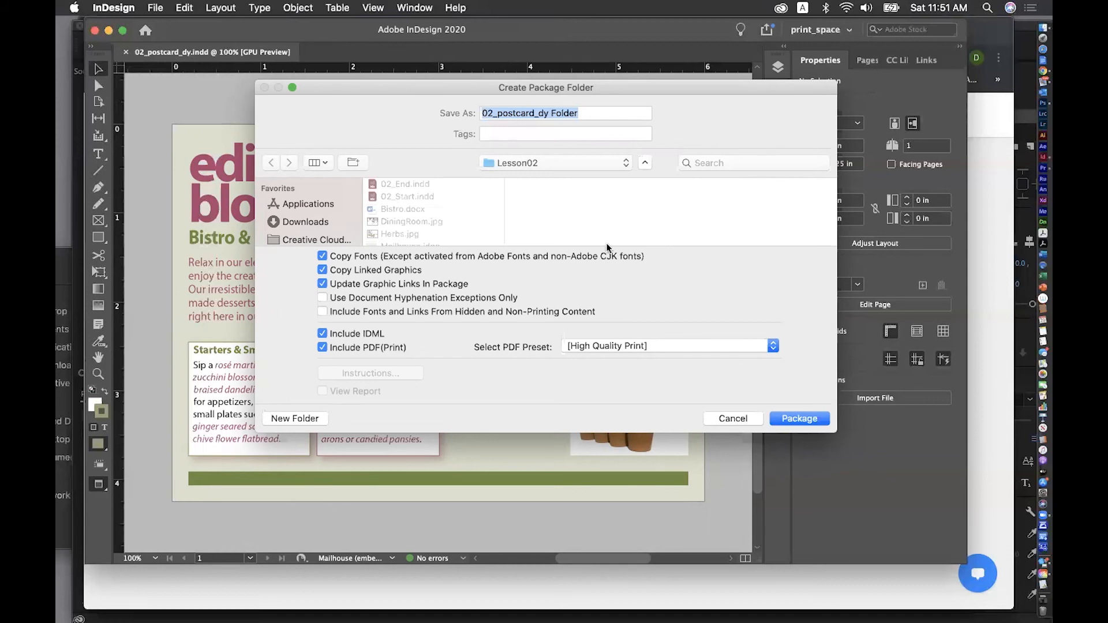
click(589, 112)
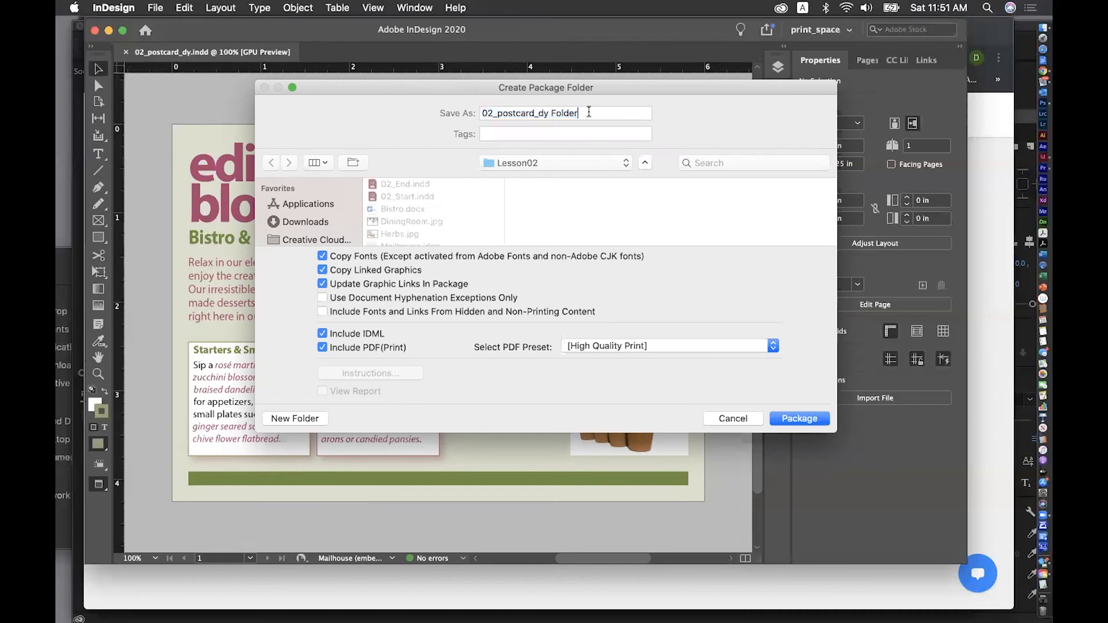
key(BackSpace)
key(BackSpace)
key(BackSpace)
key(BackSpace)
key(BackSpace)
key(BackSpace)
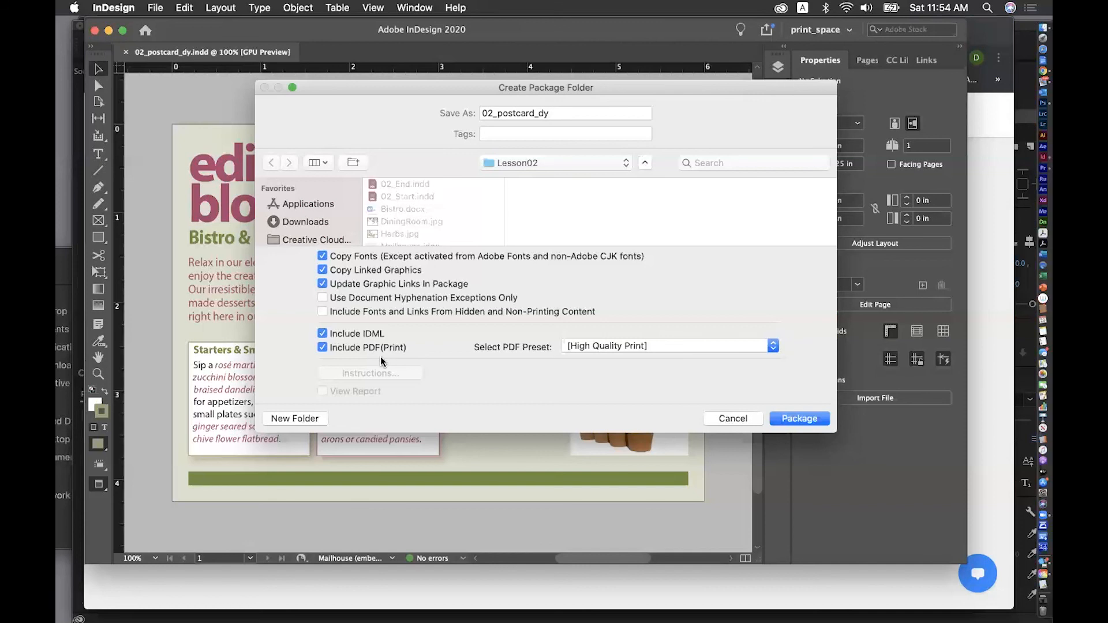
click(788, 419)
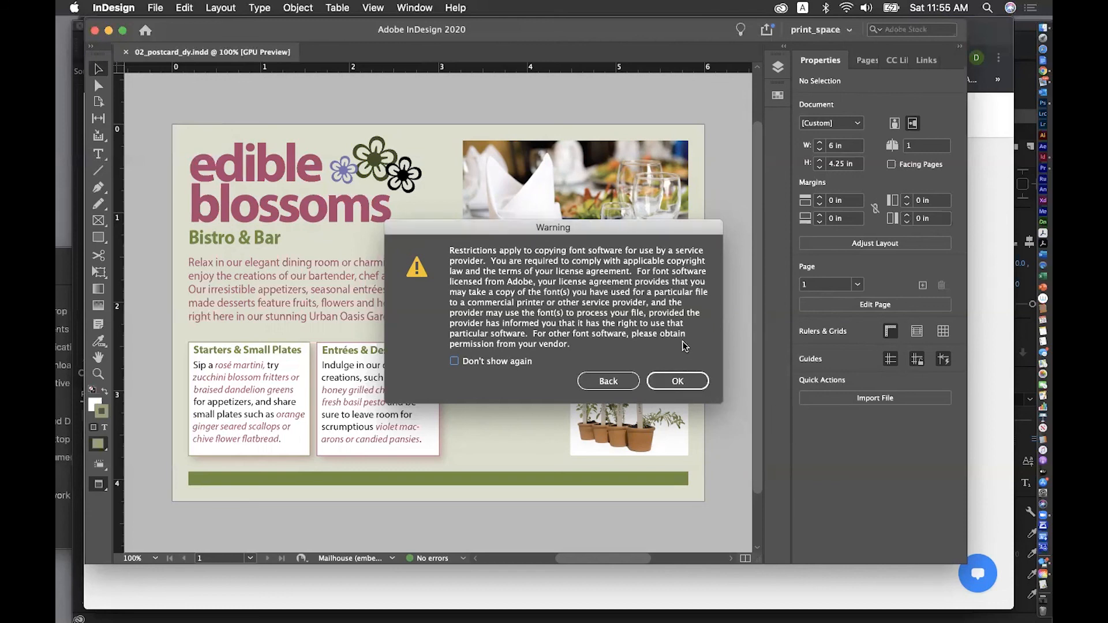
click(678, 382)
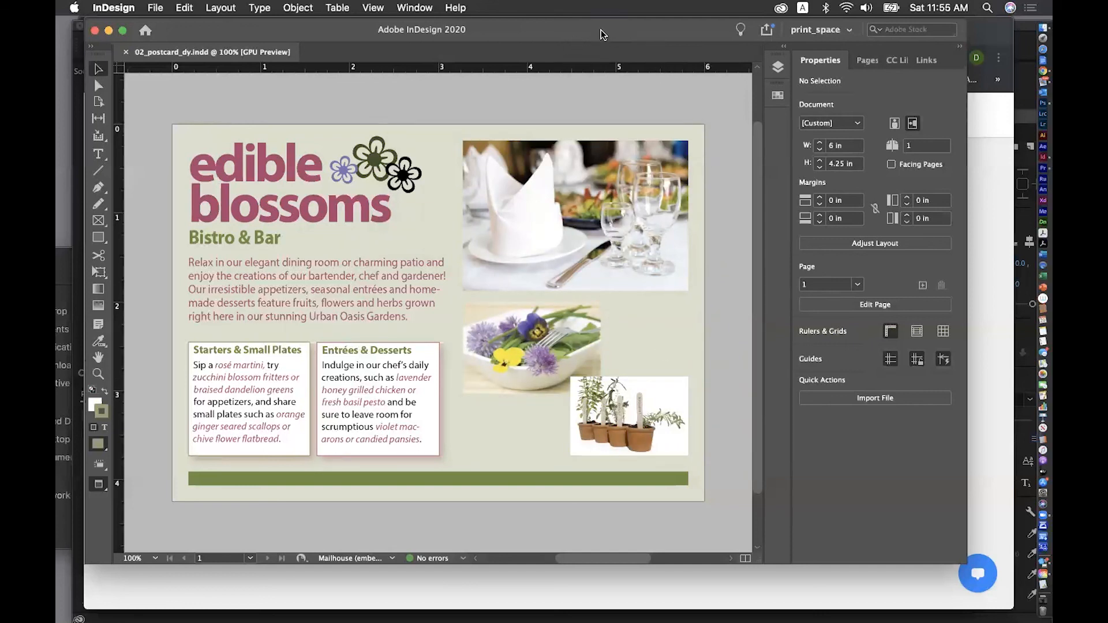
Minimize the InDesign, browser and Photoshop windows, and switch to the Finder window showing the l1_pl folder
click(109, 32)
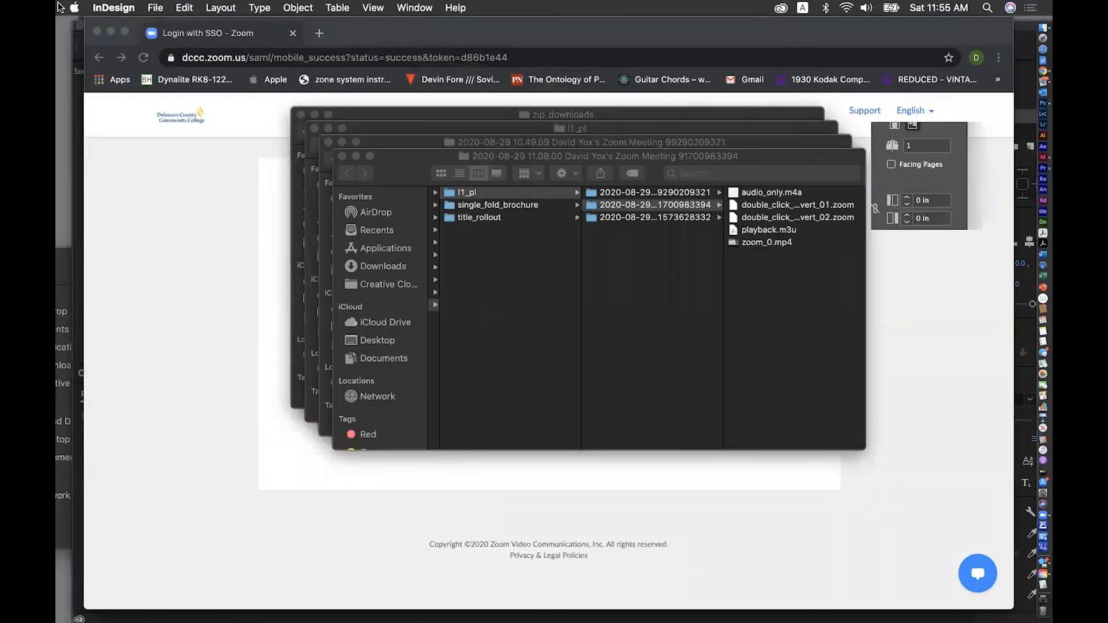
click(110, 32)
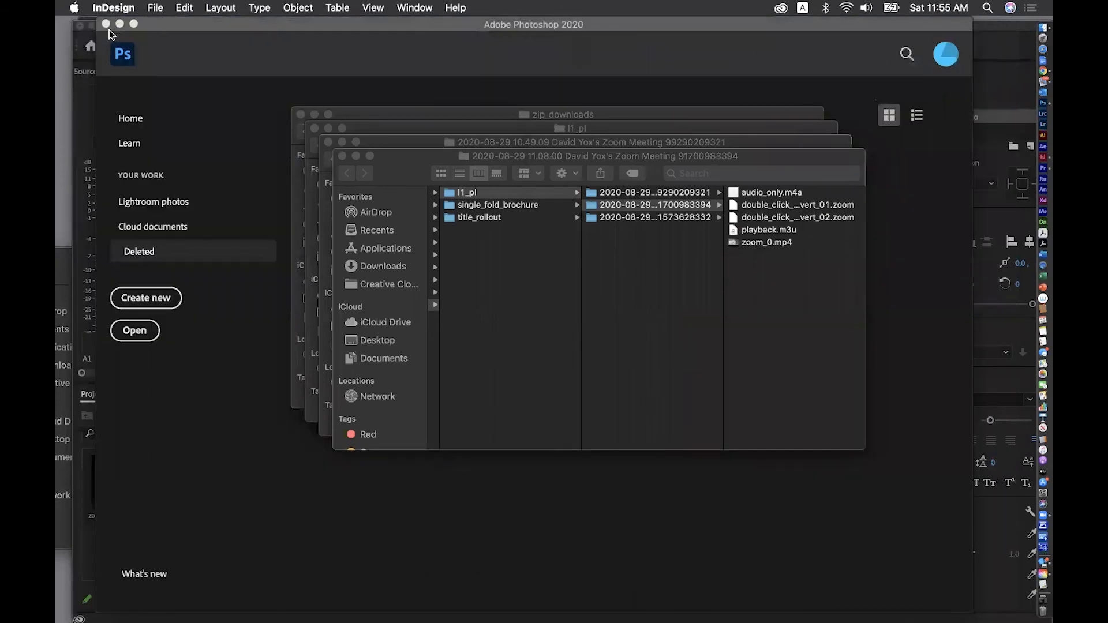
click(120, 24)
click(119, 24)
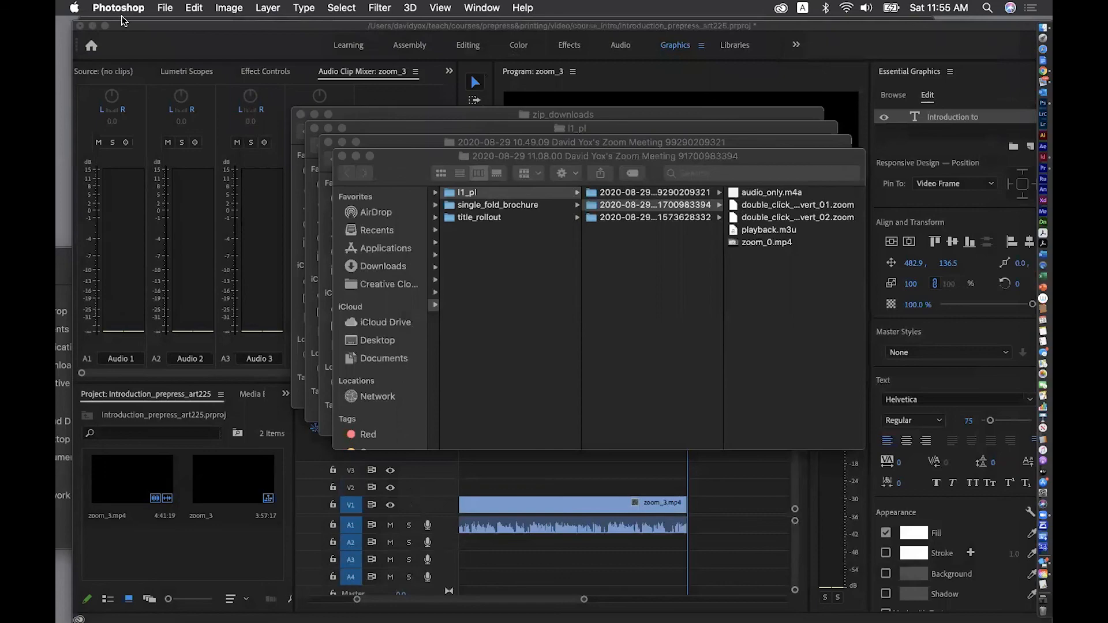
key(ctrl+Up)
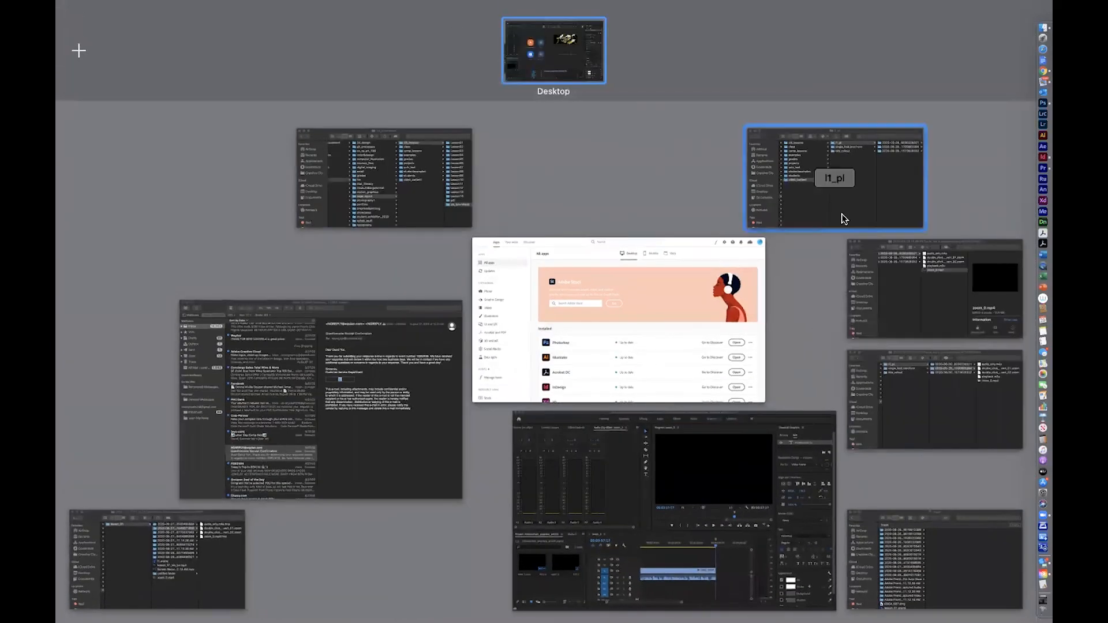
click(850, 201)
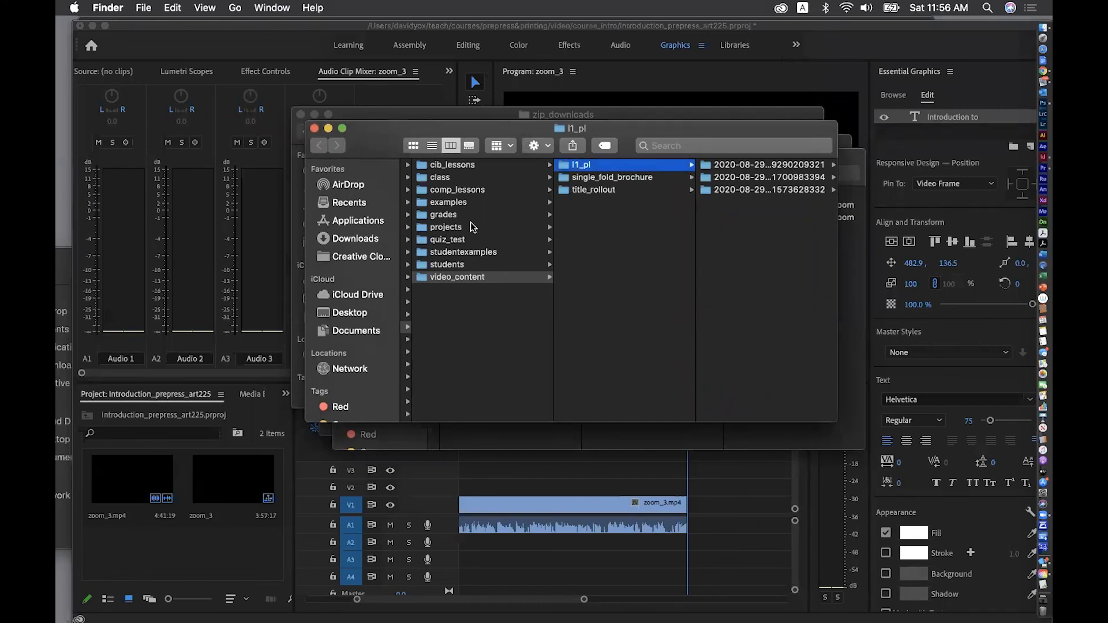
Look inside the lesson_02 folder of comp_lessons under page_layout
scroll(453, 207, left, 5)
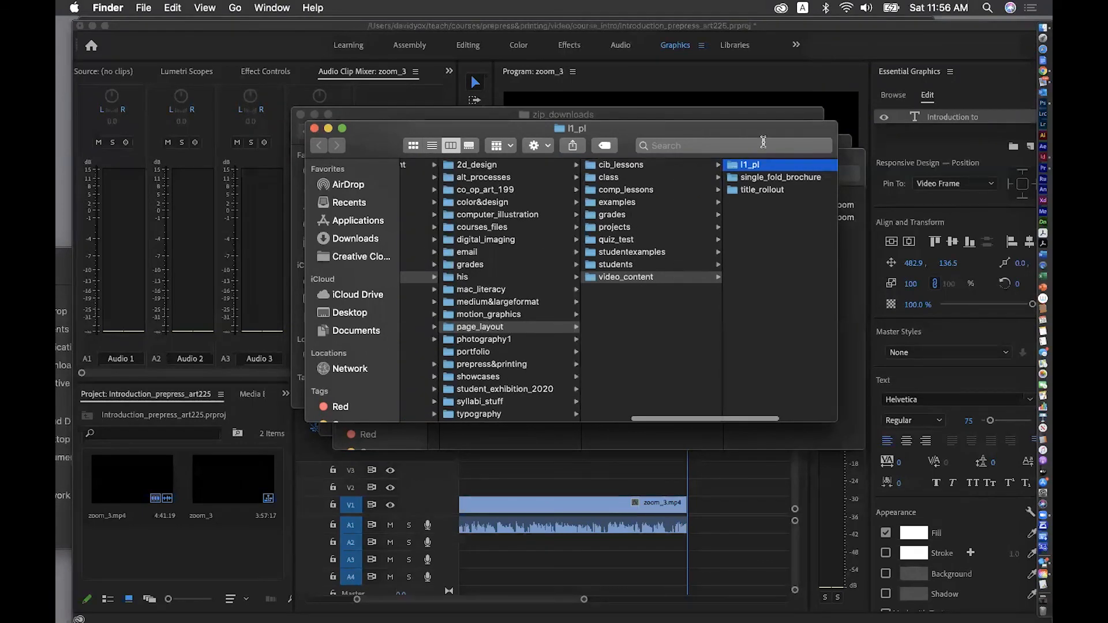
click(622, 192)
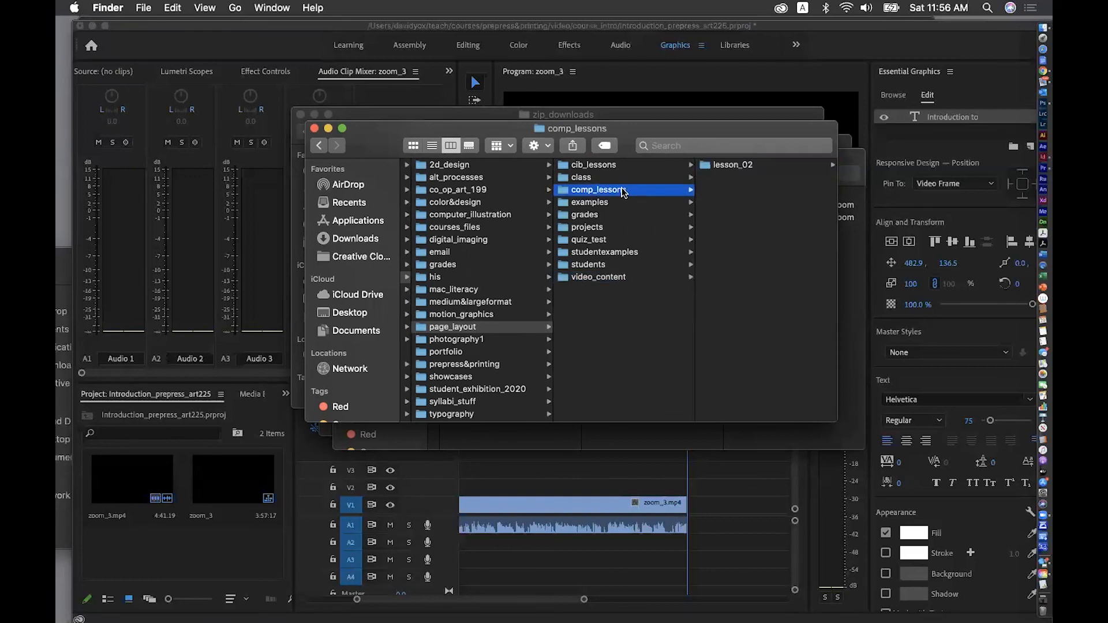
click(726, 167)
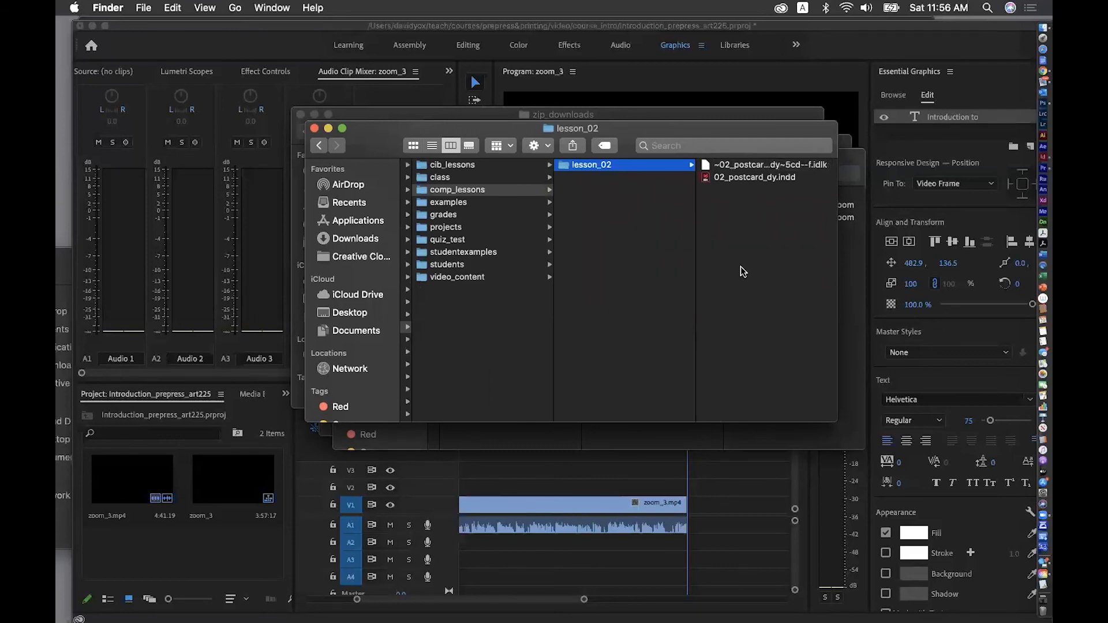
scroll(743, 271, left, 2)
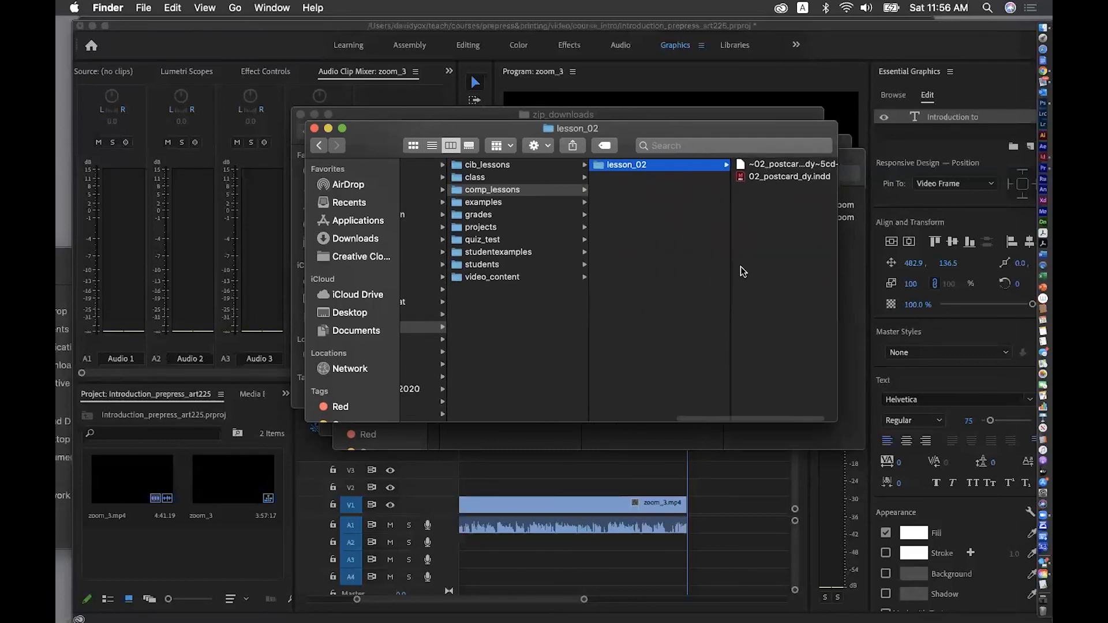
Move the packaged 02_postcard_dy folder from Lesson02 in cib_lessons into the lesson_02 folder in comp_lessons
click(487, 167)
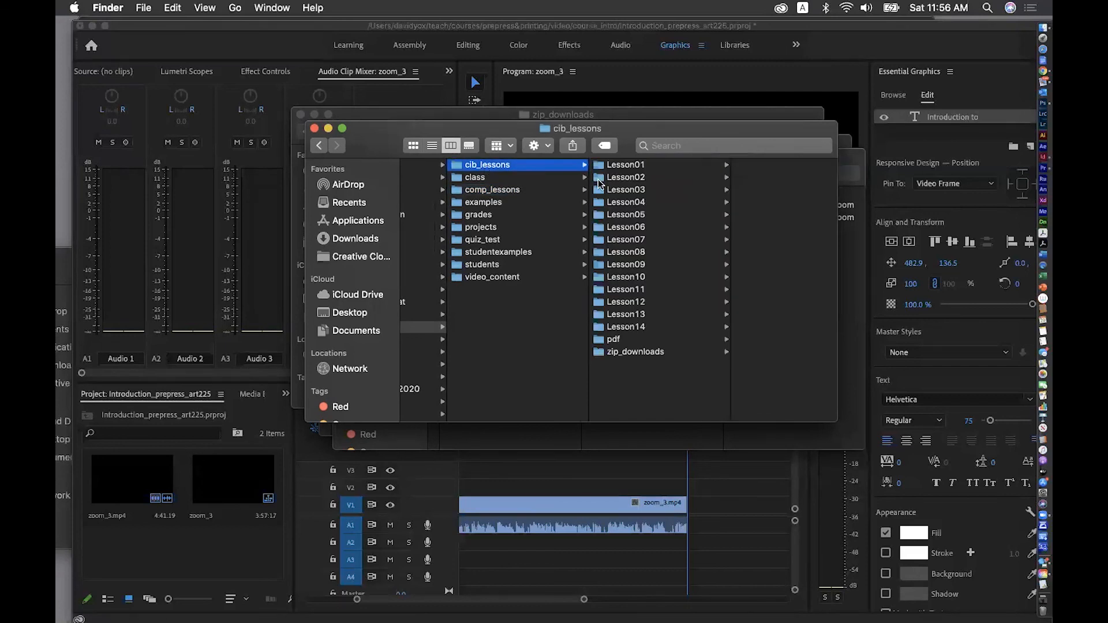
click(599, 181)
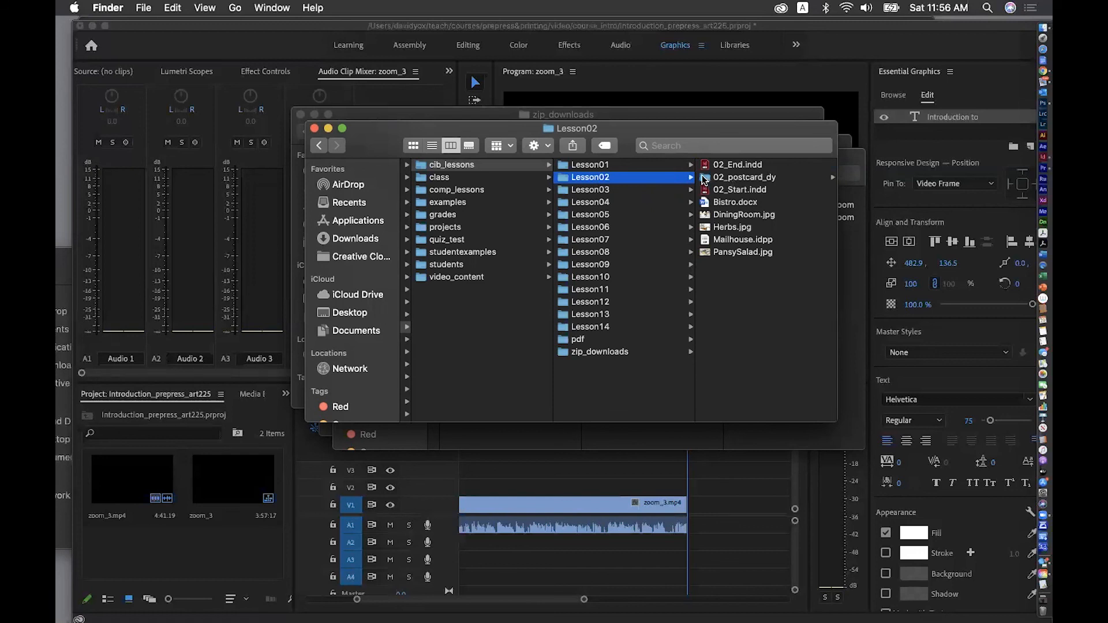
drag(704, 180, 462, 191)
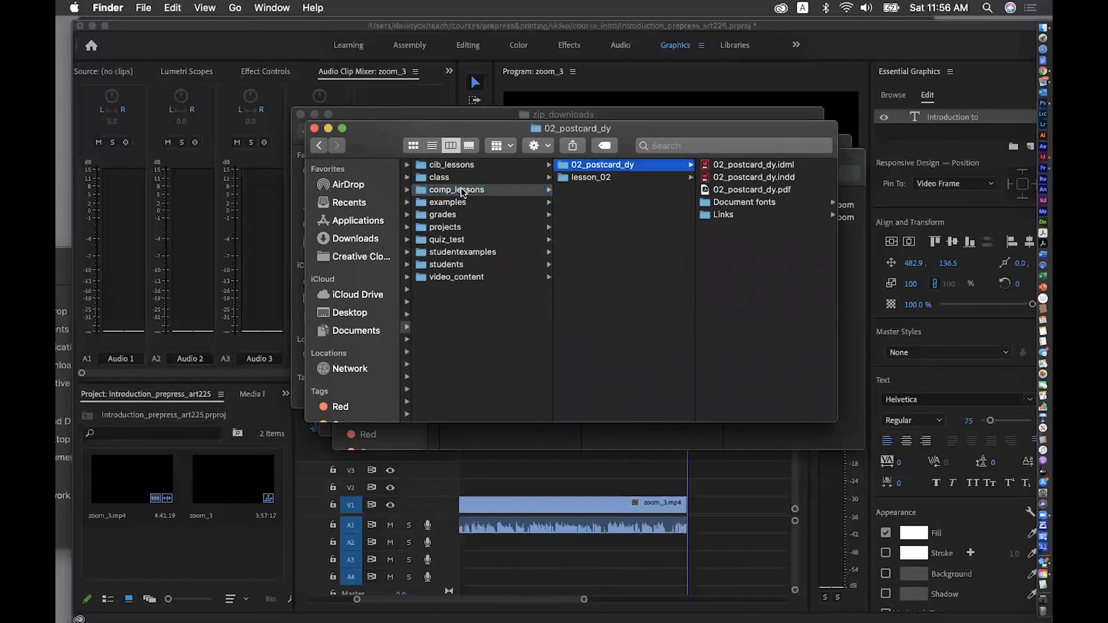
drag(562, 166, 566, 180)
Examine the 02_postcard_dy package inside lesson_02, including its Document fonts and Links folders
click(570, 165)
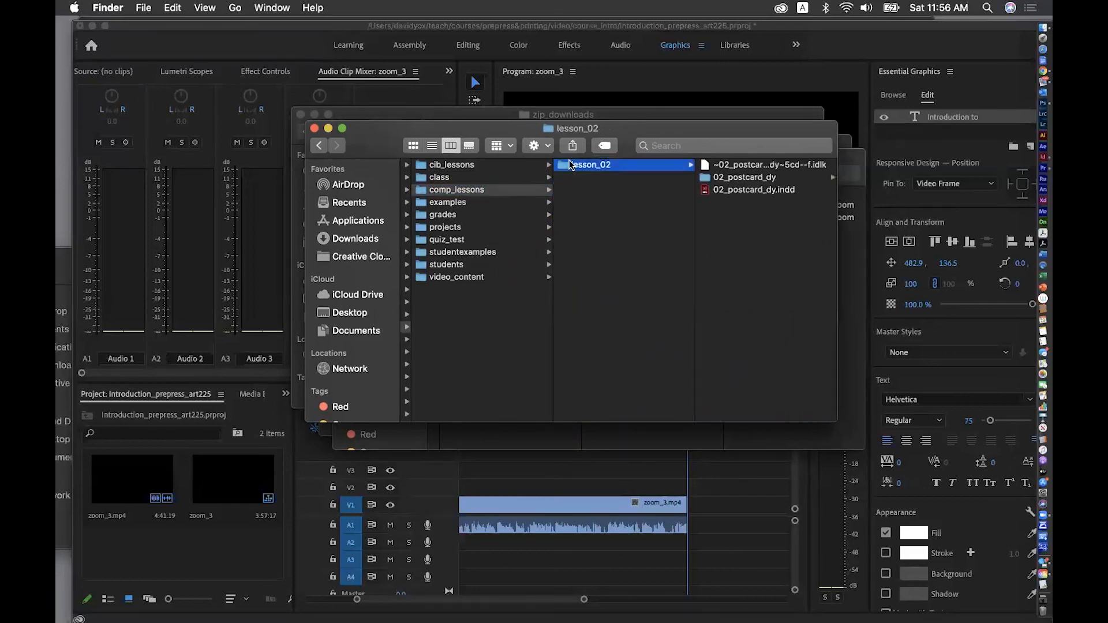
click(706, 178)
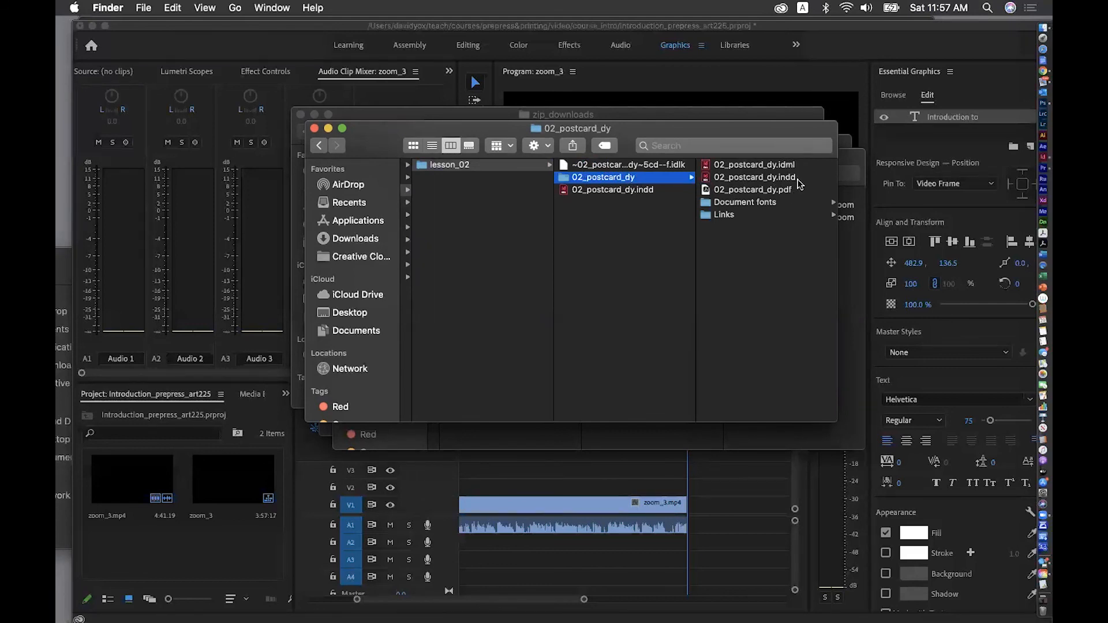
click(771, 202)
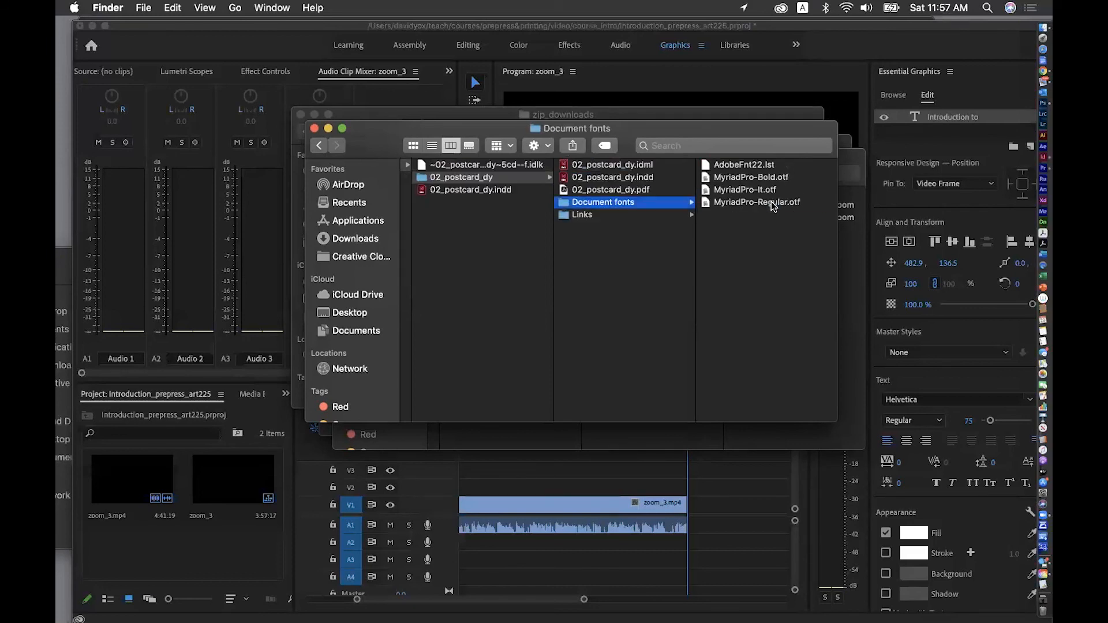
click(583, 215)
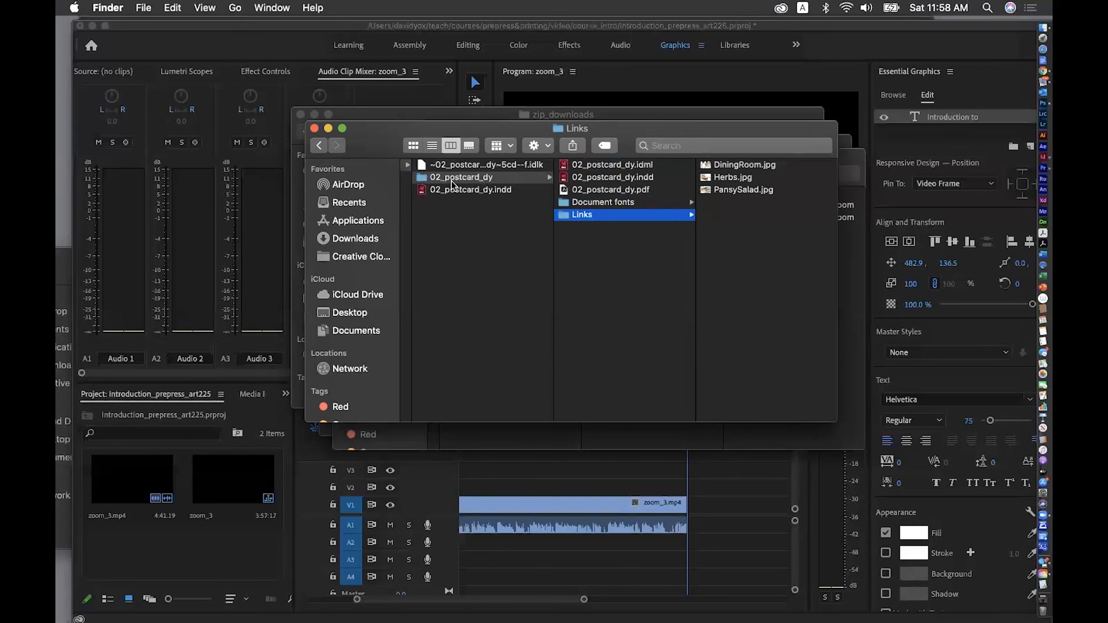
Compress the 02_postcard_dy package folder into a ZIP archive and select the archive
right_click(422, 181)
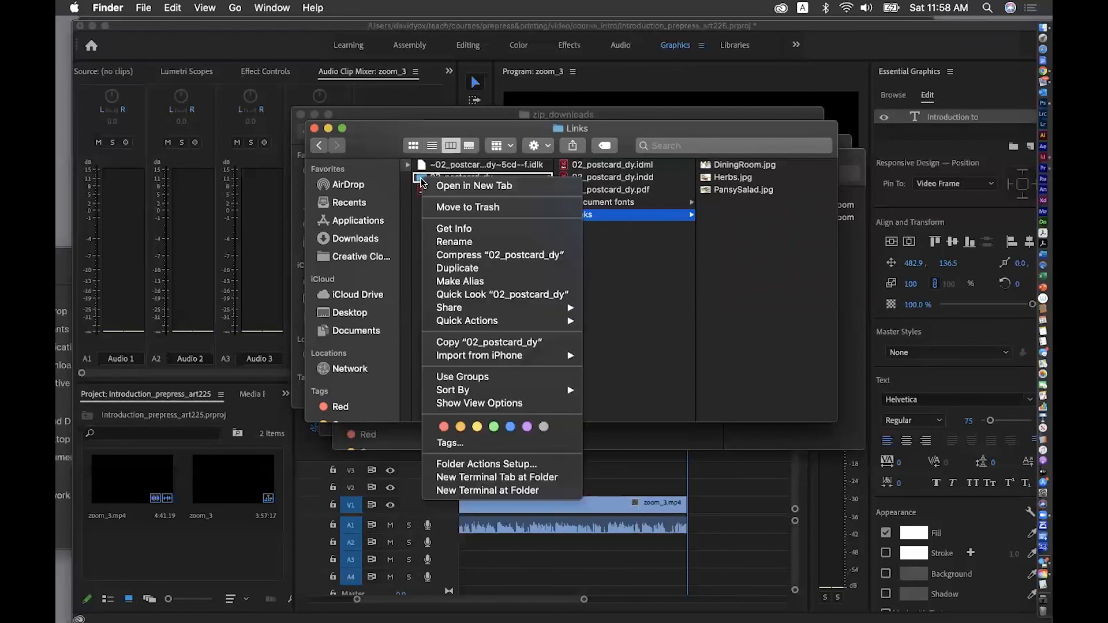
click(466, 255)
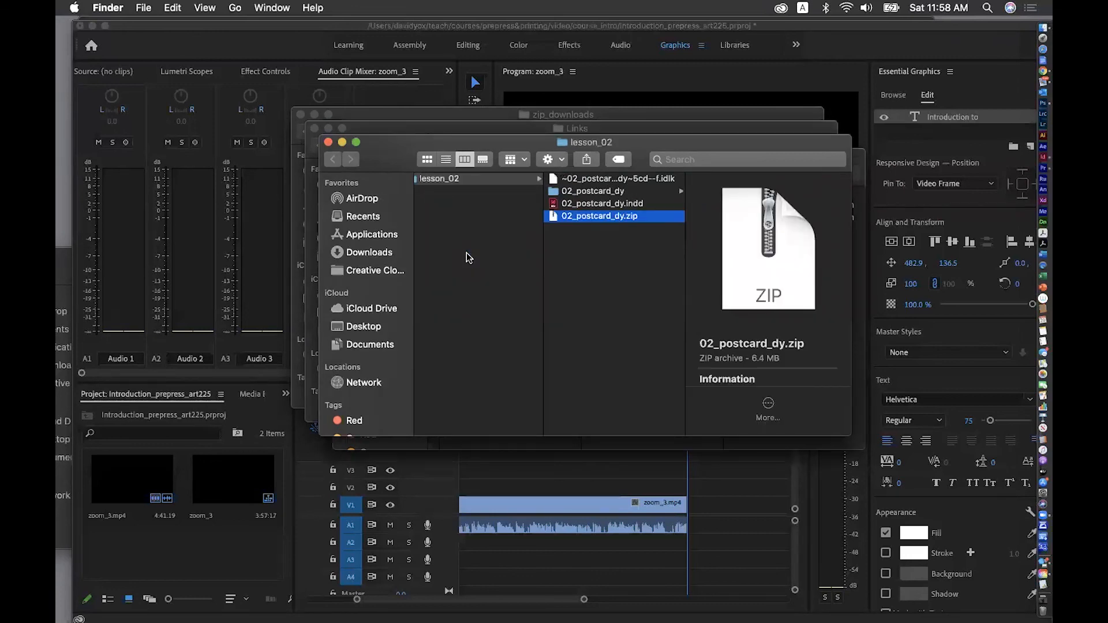
click(597, 218)
click(553, 220)
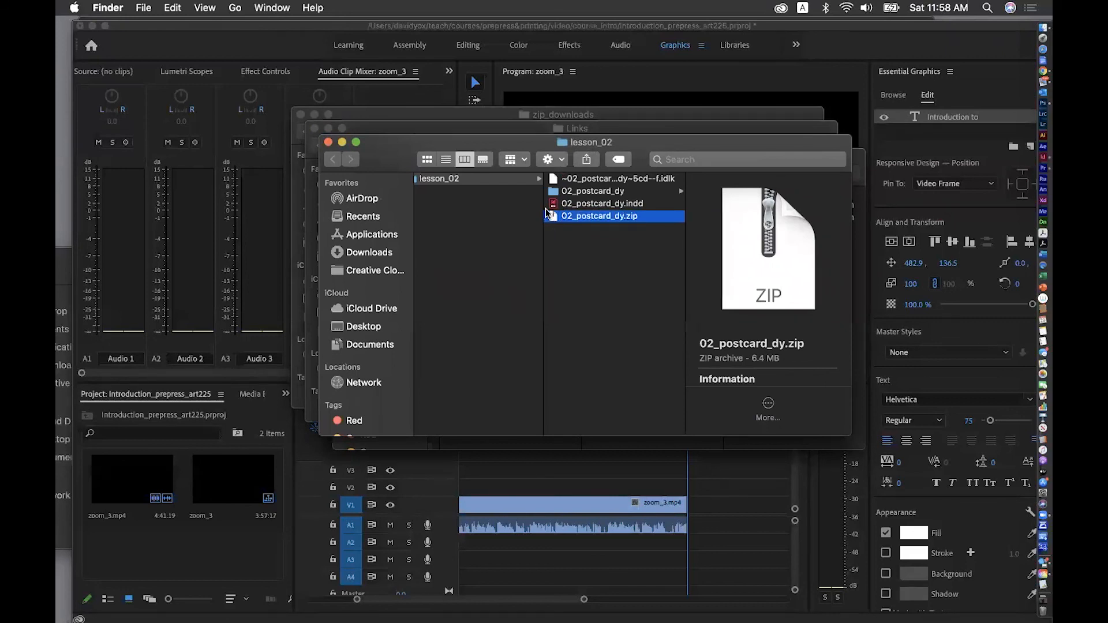